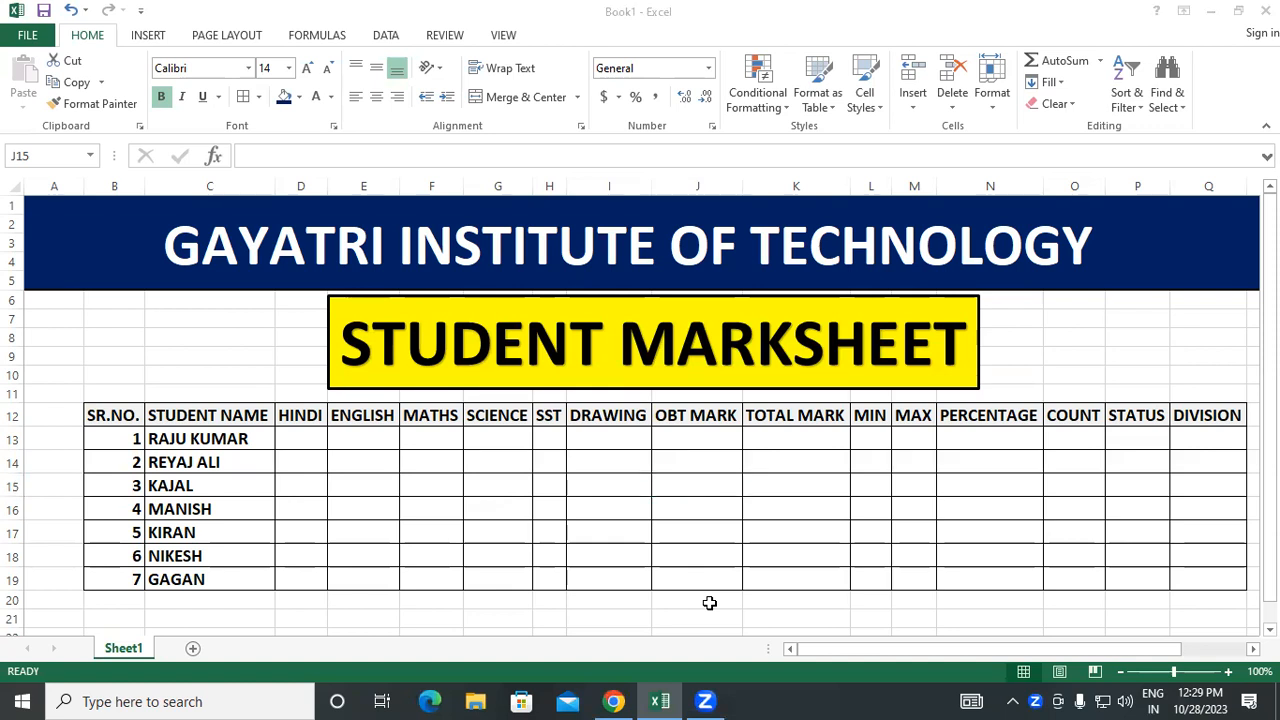
Review the marksheet's column headings in row 12 from SR.NO. to DIVISION and the extent of the table B12:Q19
left_click(516, 469)
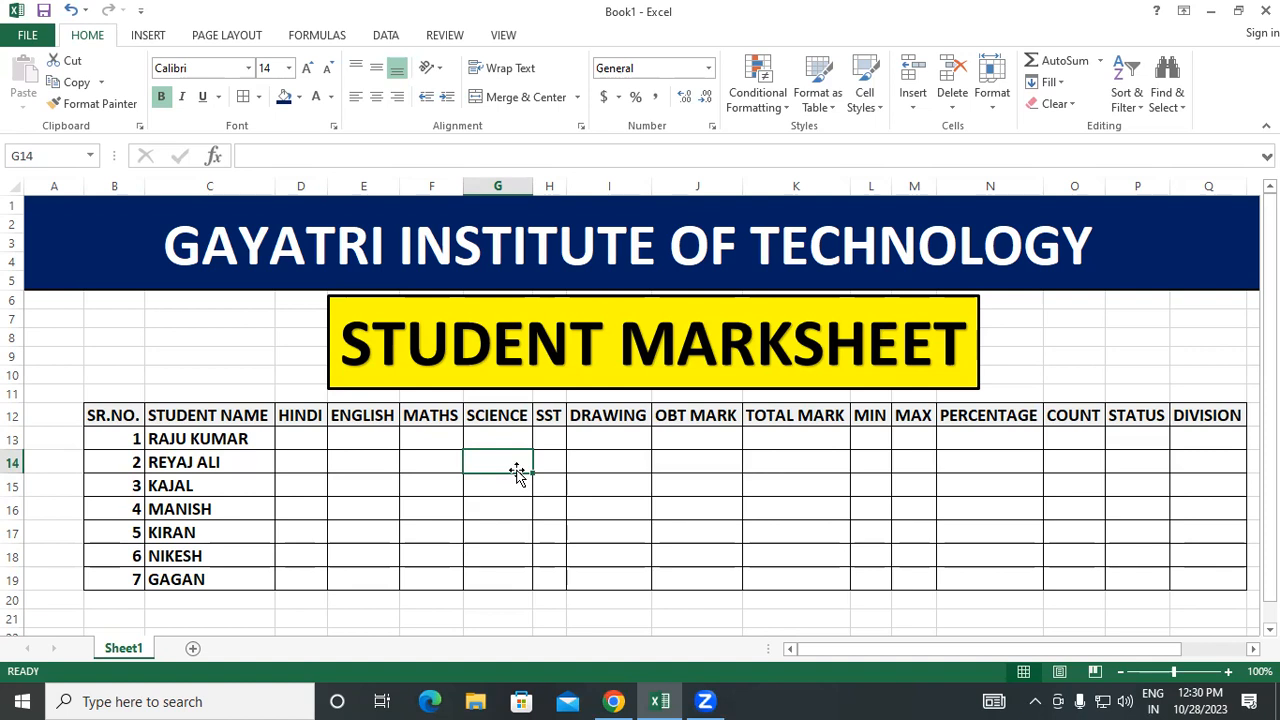
left_click(126, 410)
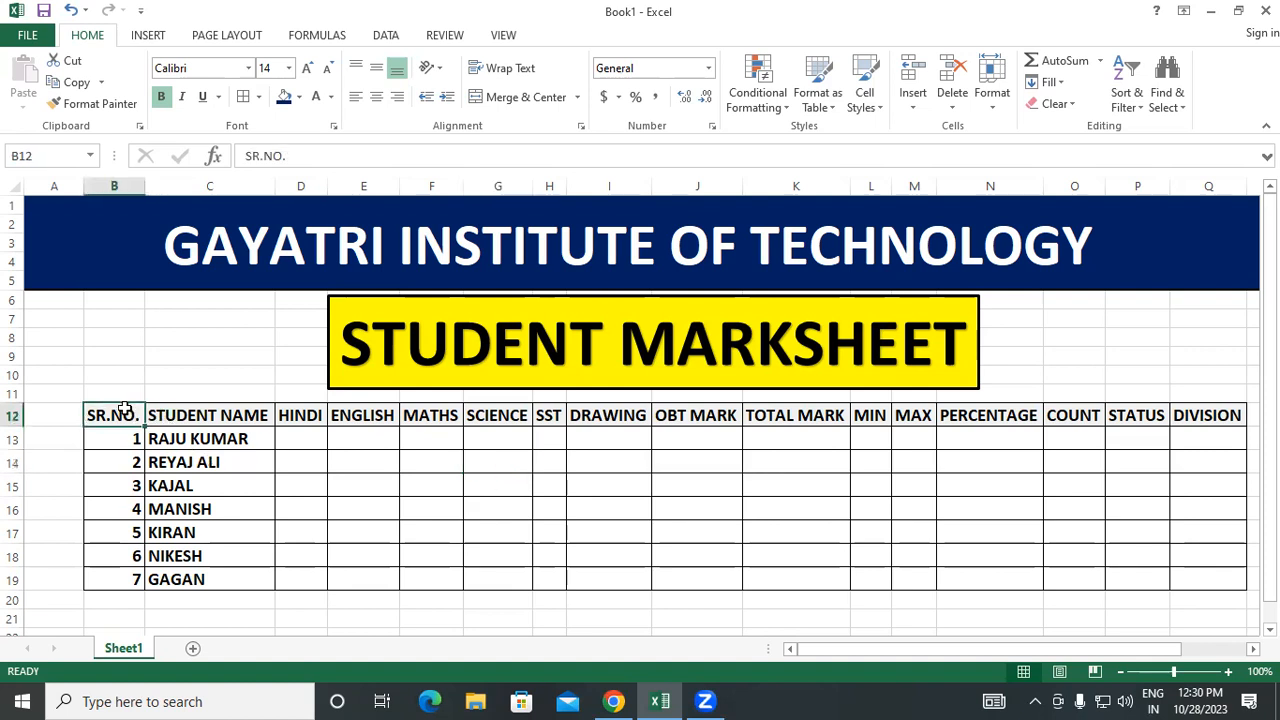
left_click(230, 415)
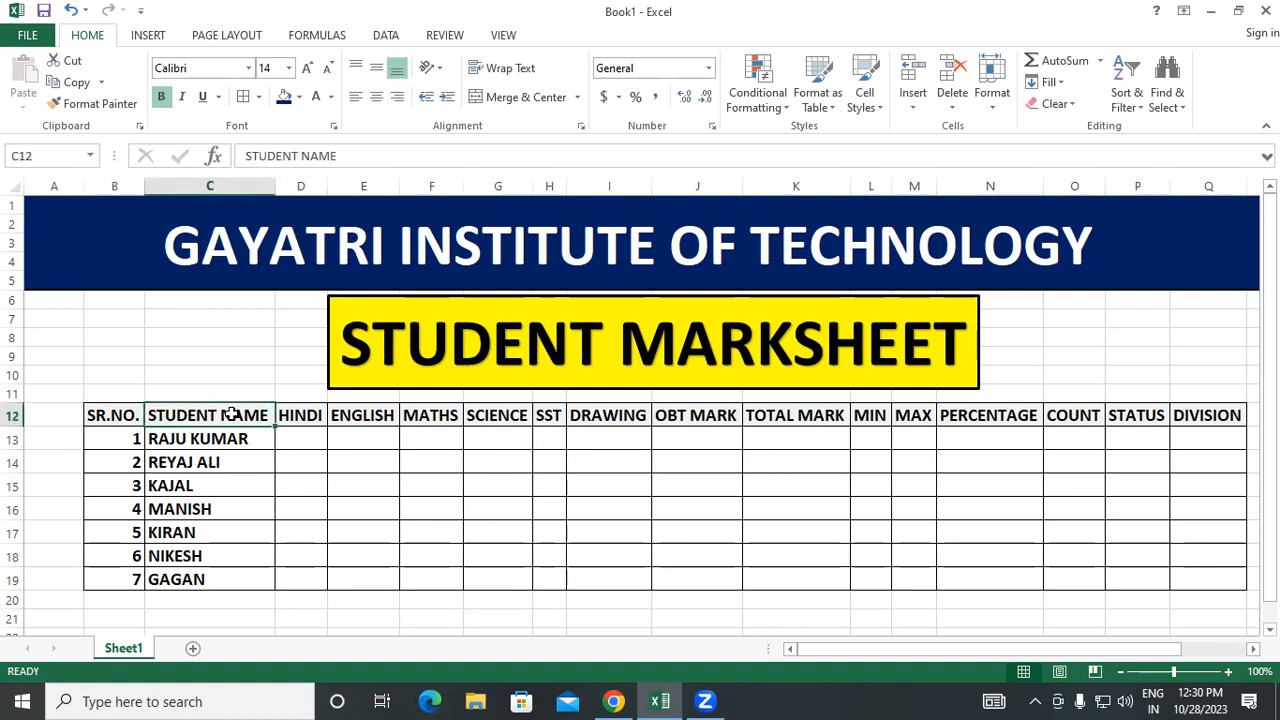
left_click(297, 417)
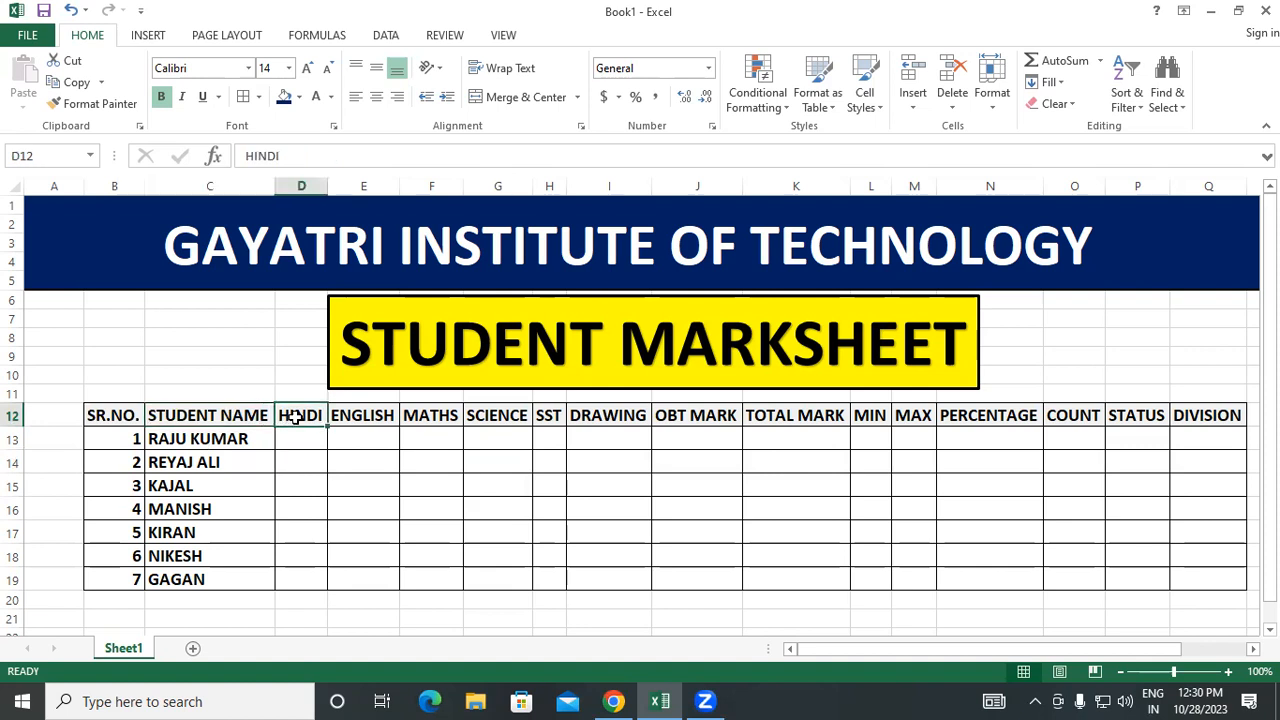
left_click(362, 417)
left_click(429, 415)
left_click(477, 415)
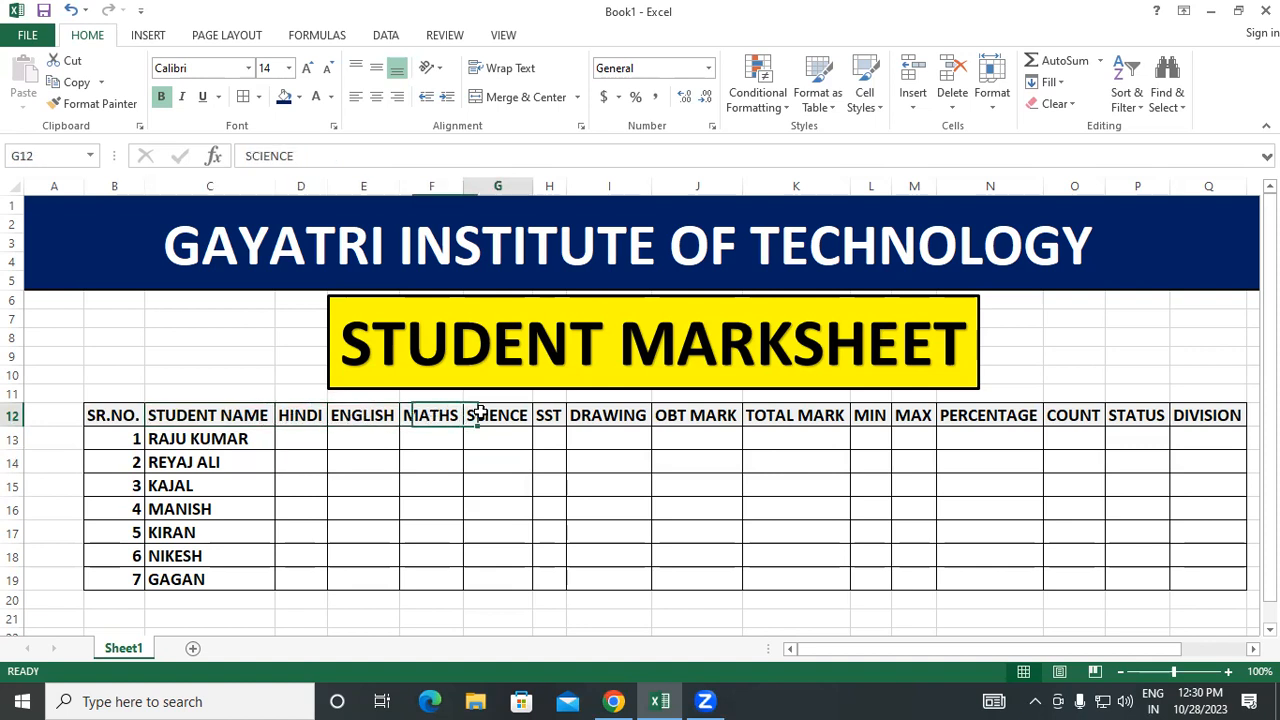
left_click(551, 415)
left_click(600, 416)
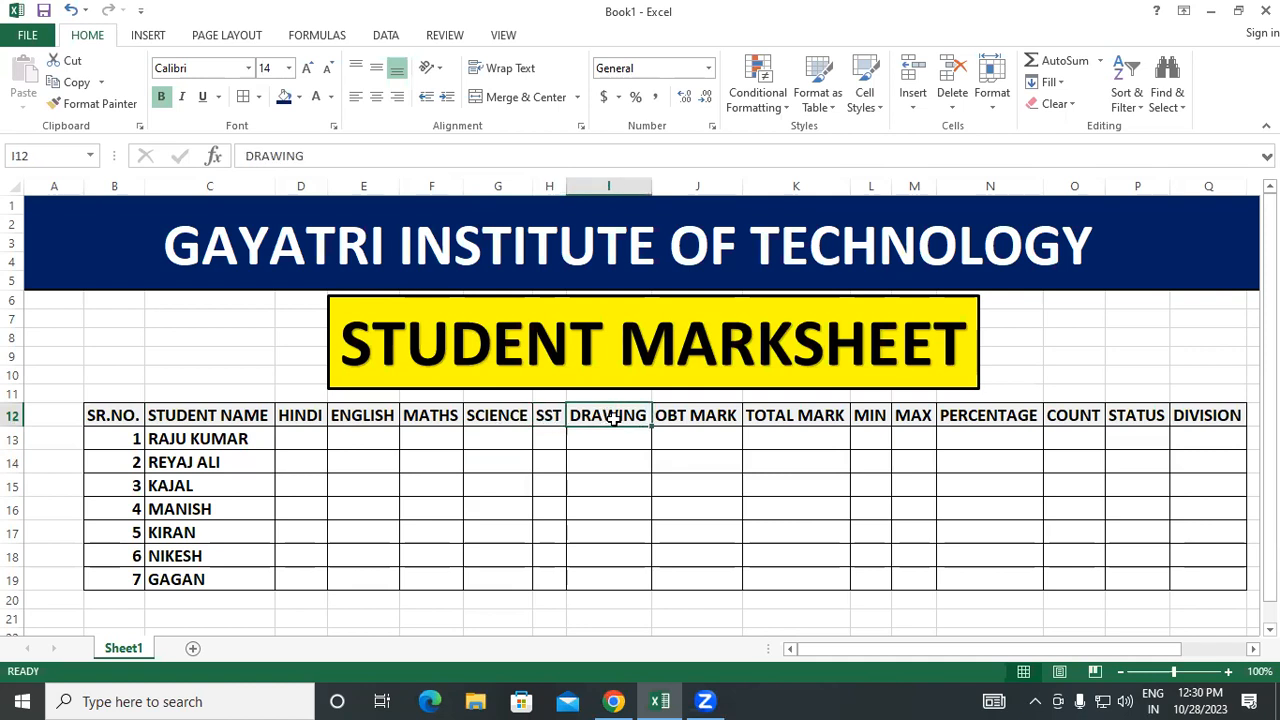
left_click(690, 420)
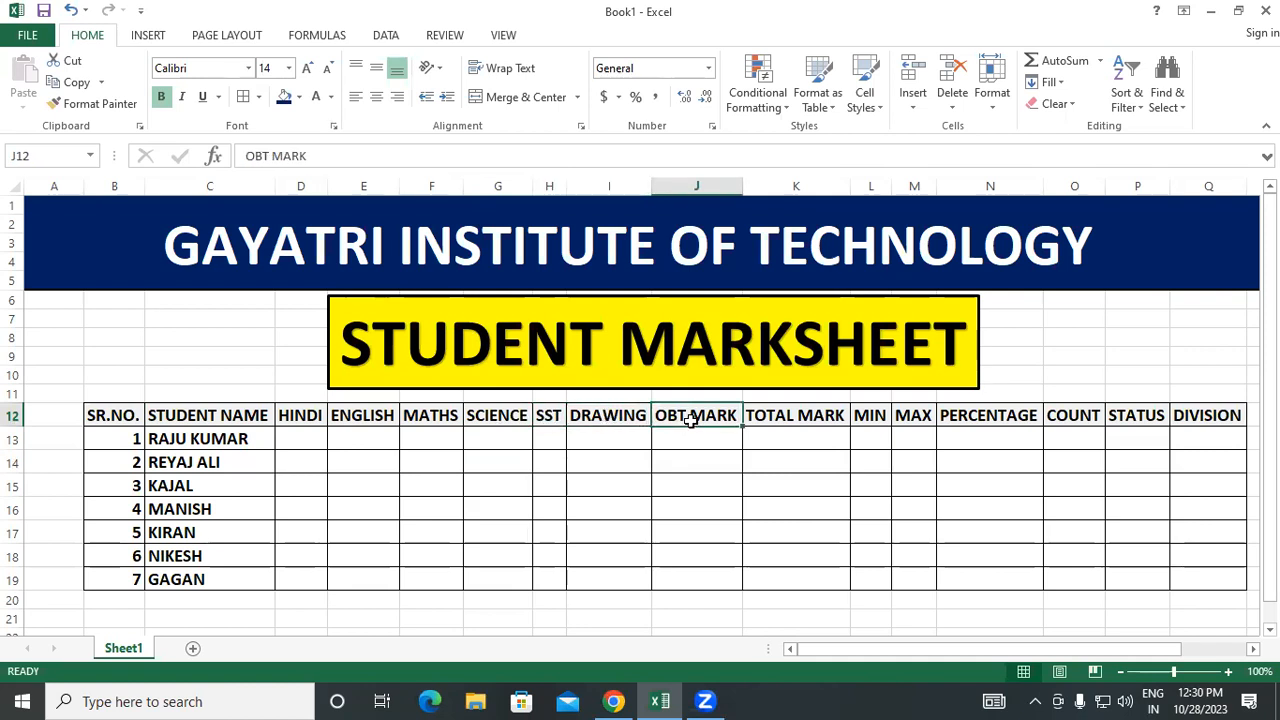
left_click(820, 420)
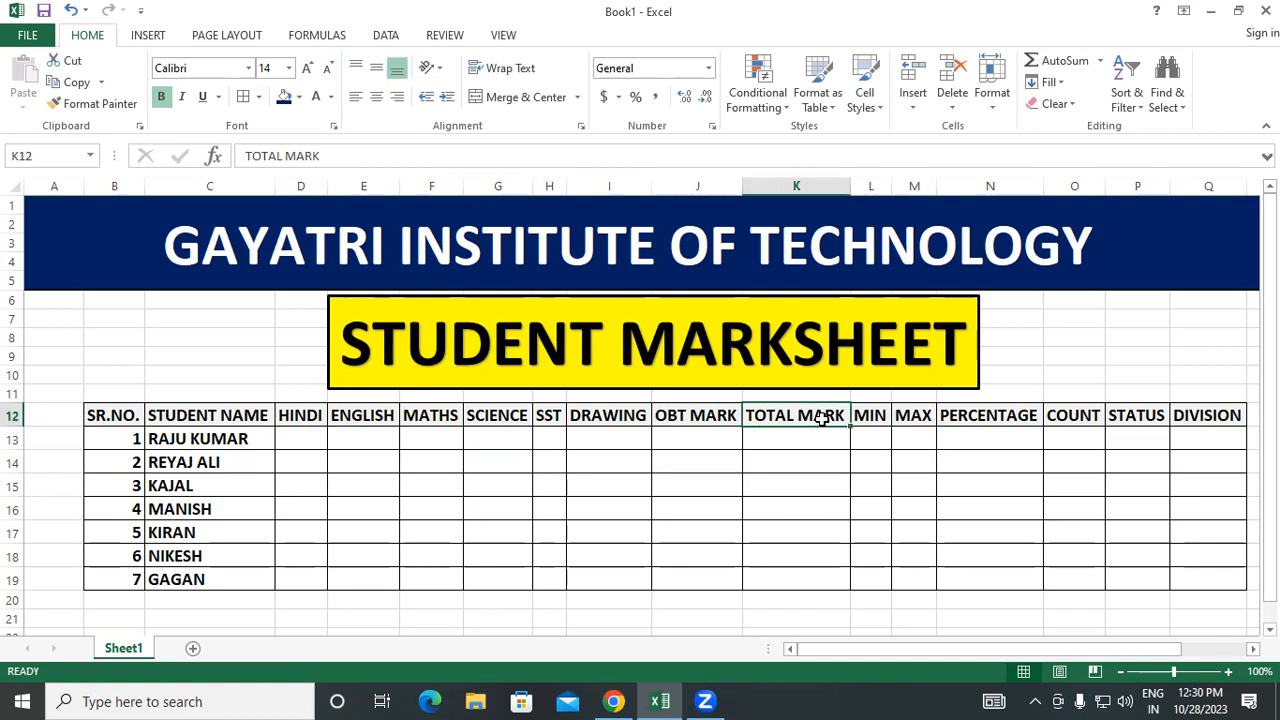
left_click(870, 418)
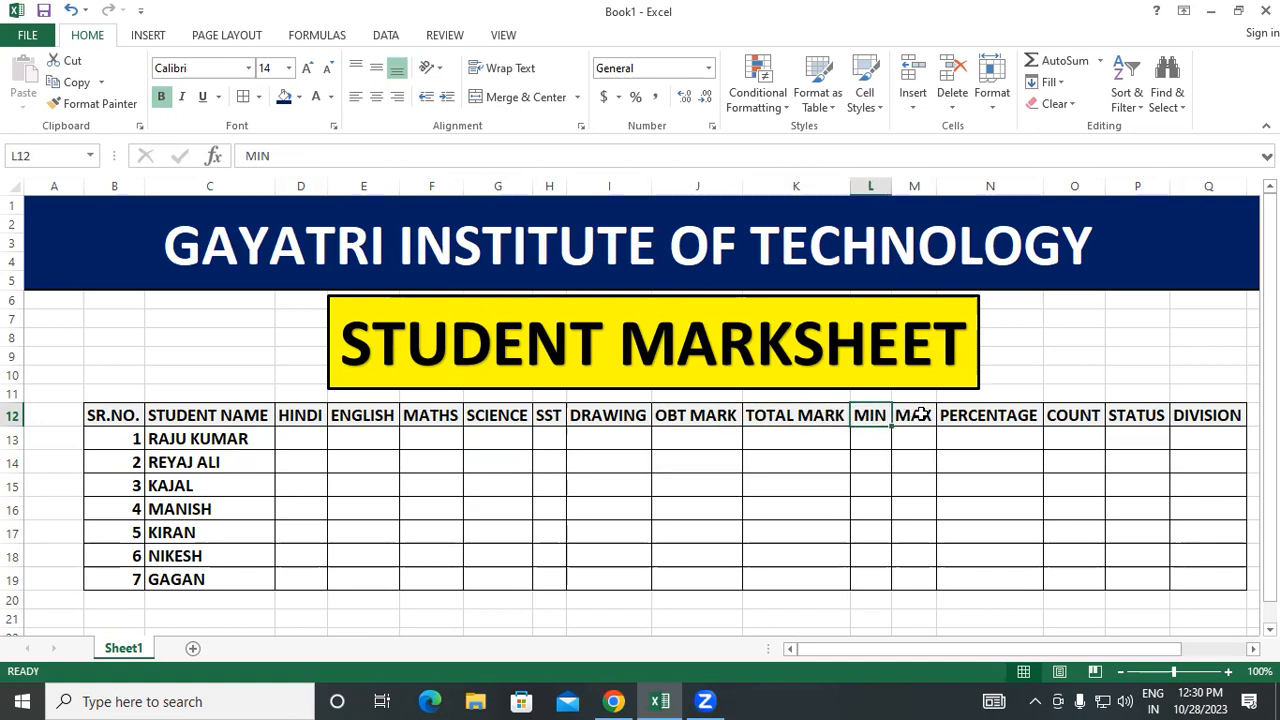
left_click(918, 416)
left_click(1012, 415)
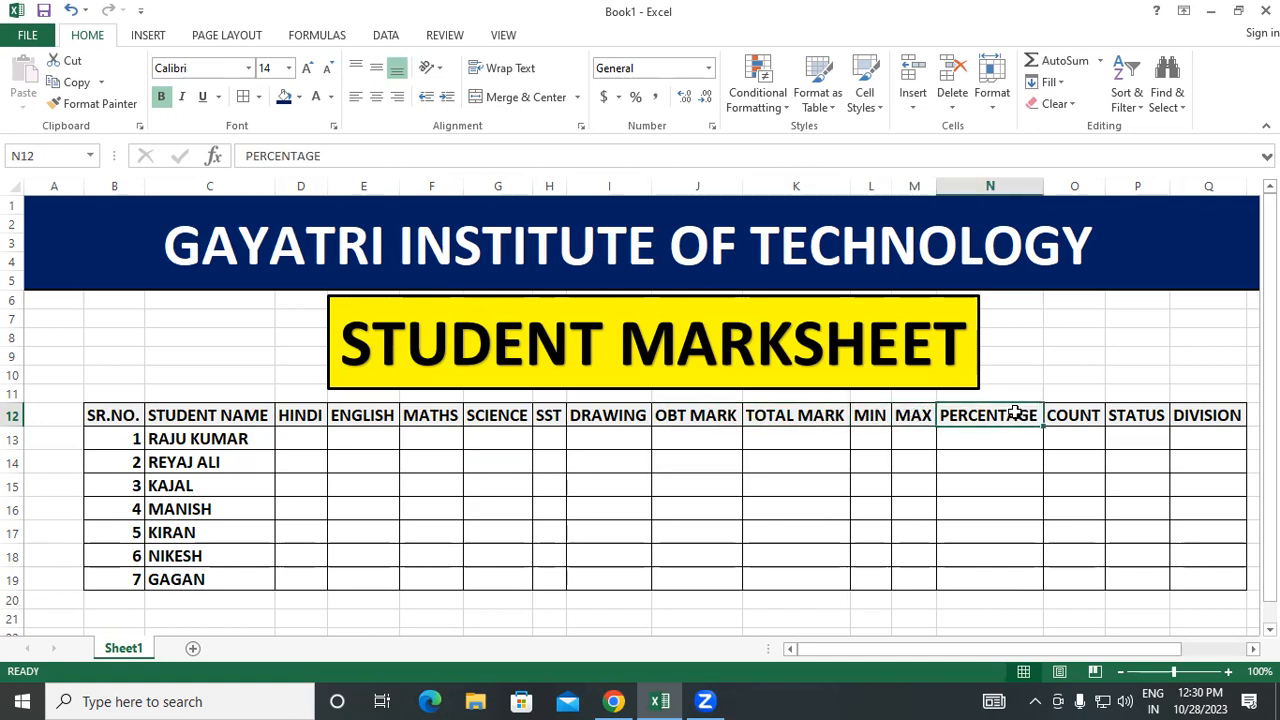
left_click(1080, 415)
left_click(1130, 416)
left_click(1208, 418)
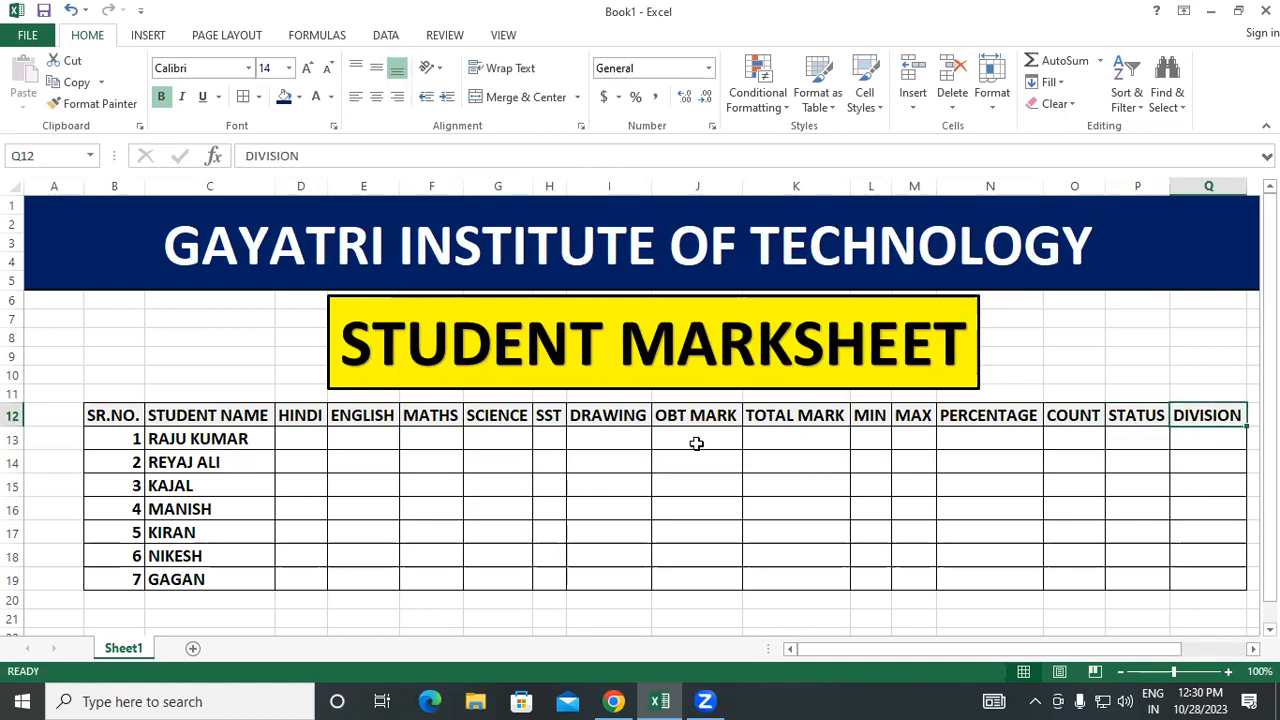
left_click_drag(112, 417, 1209, 575)
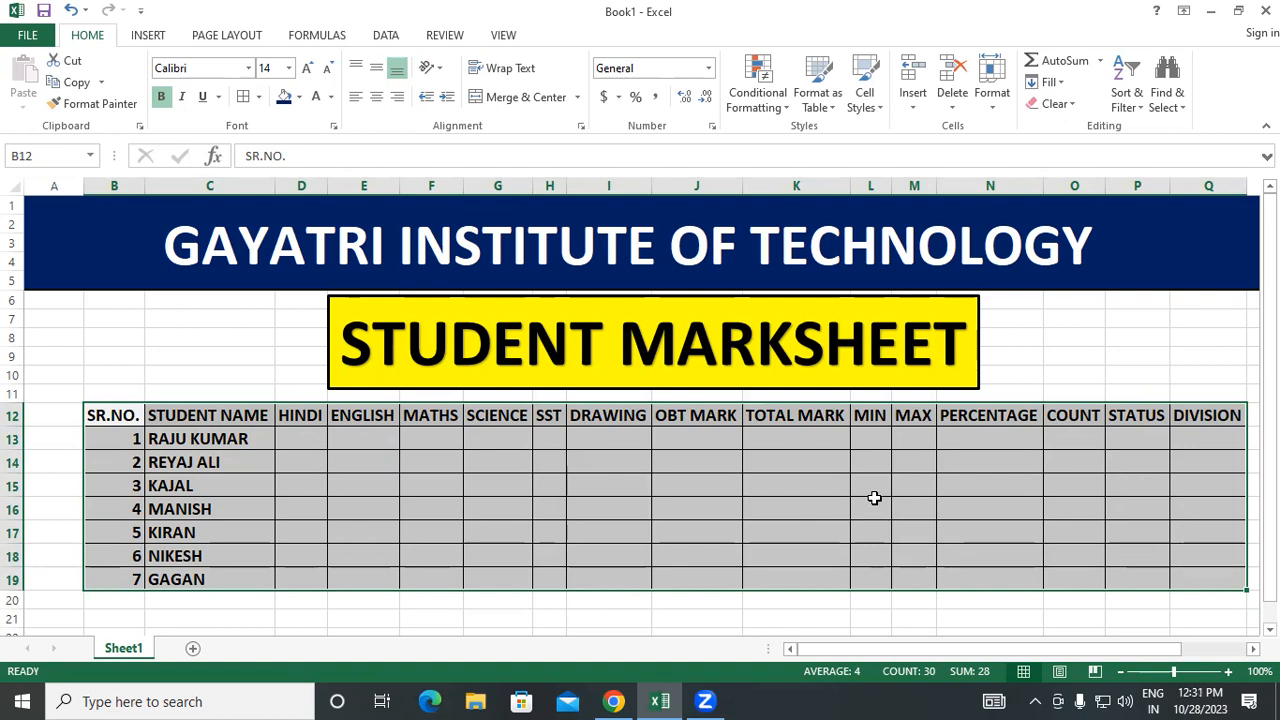
left_click(459, 458)
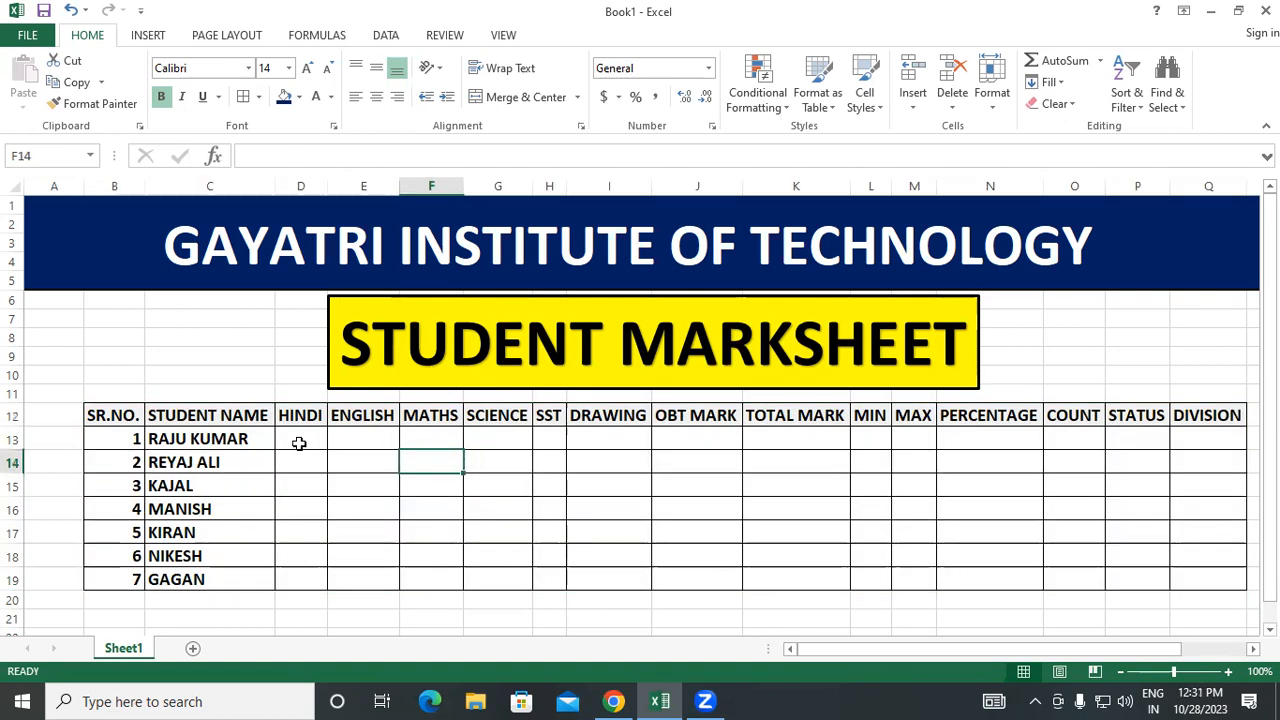
Review the student names in C13:C19 and the subject mark cells of the first student's row
left_click(174, 447)
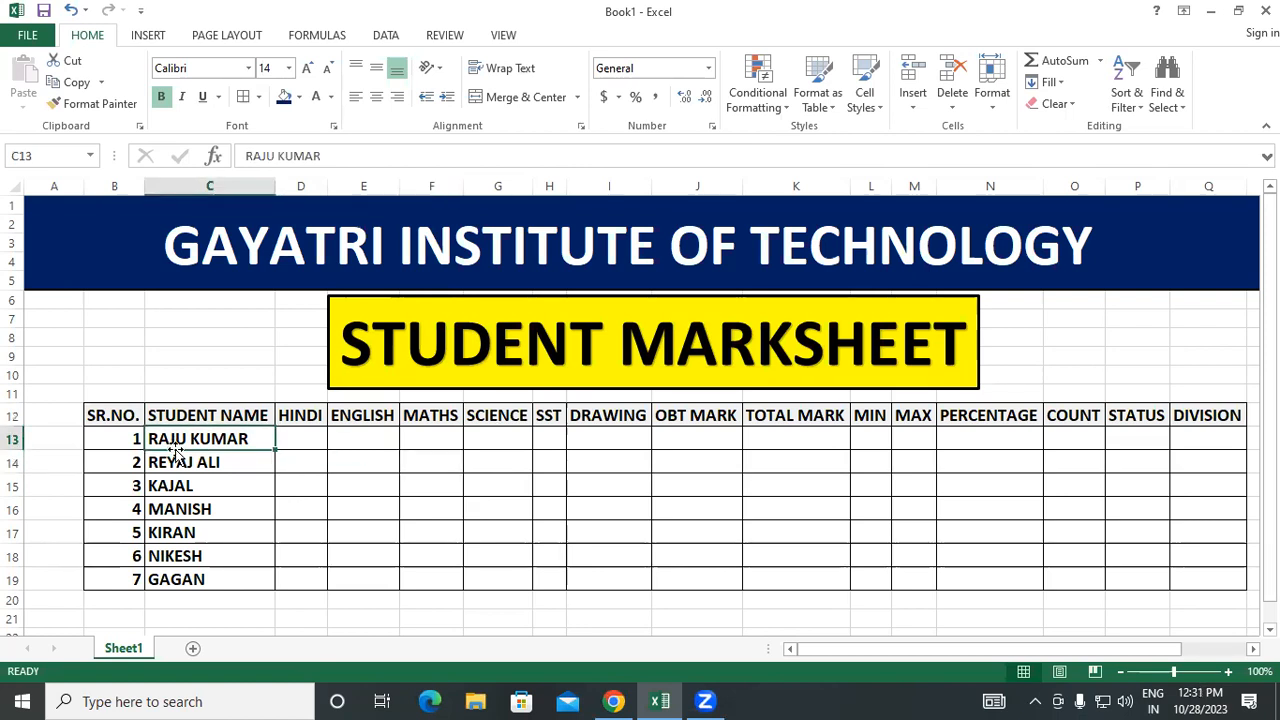
left_click(182, 462)
left_click(192, 485)
left_click(197, 508)
left_click(194, 533)
left_click(195, 556)
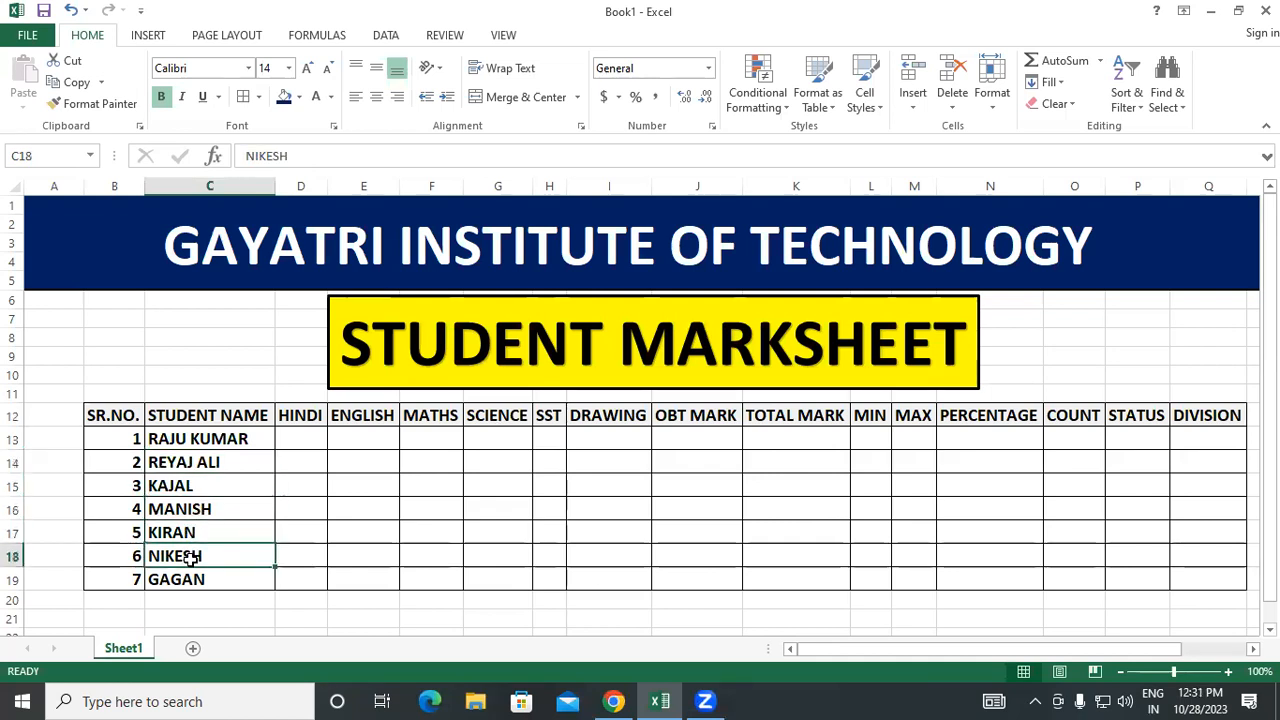
left_click(190, 580)
left_click_drag(113, 431, 195, 580)
left_click(409, 541)
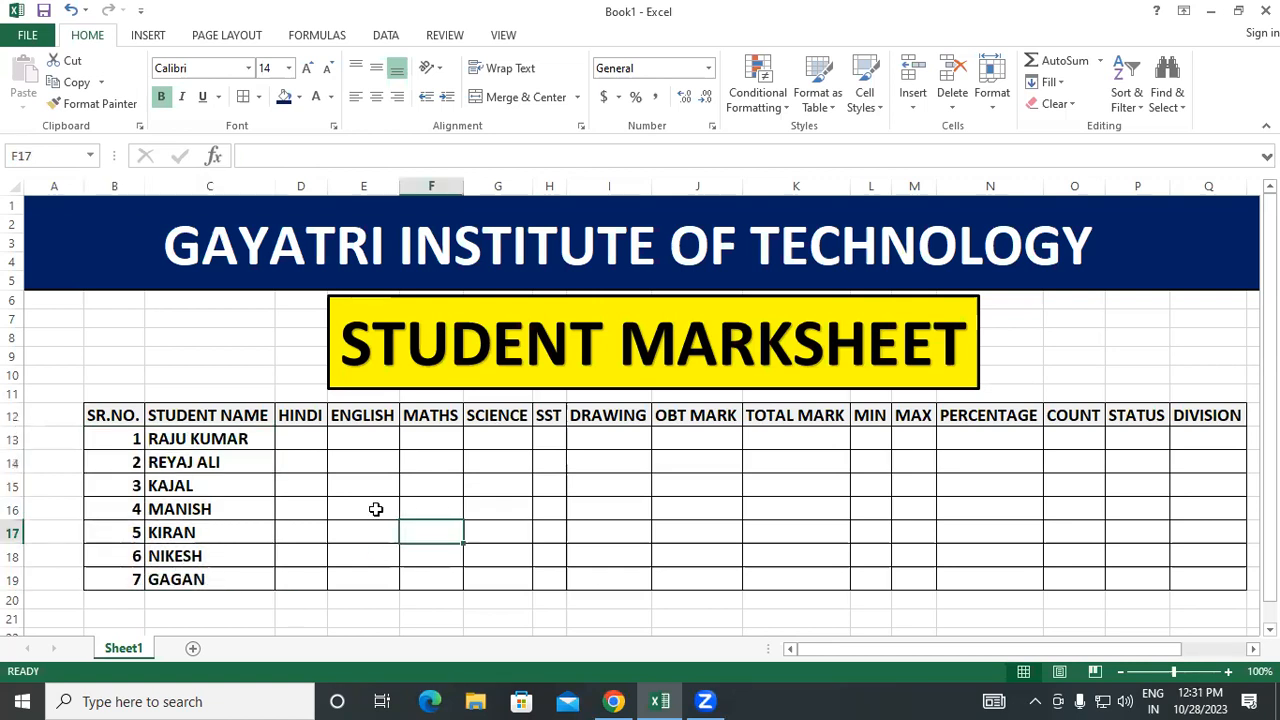
left_click(301, 443)
left_click(380, 445)
left_click(472, 446)
left_click(590, 449)
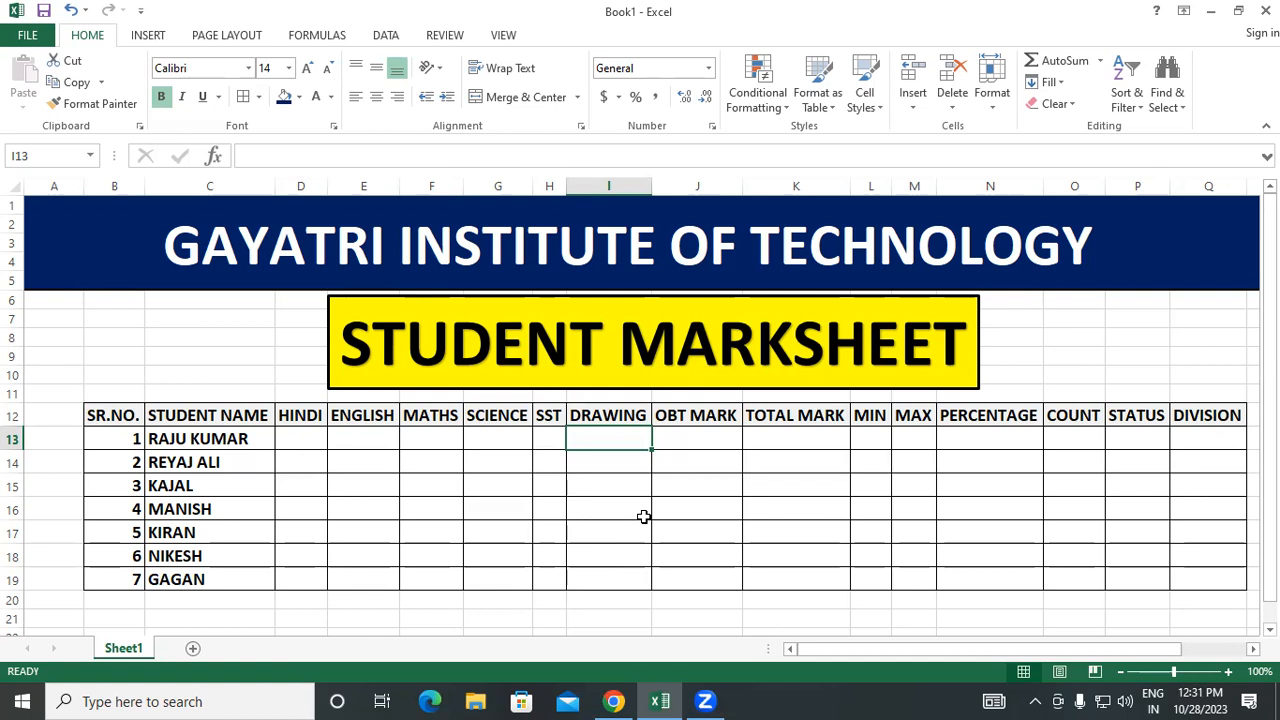
Enter the formula =RANDBETWEEN(33,80) in the first student's HINDI cell, D13
left_click(313, 438)
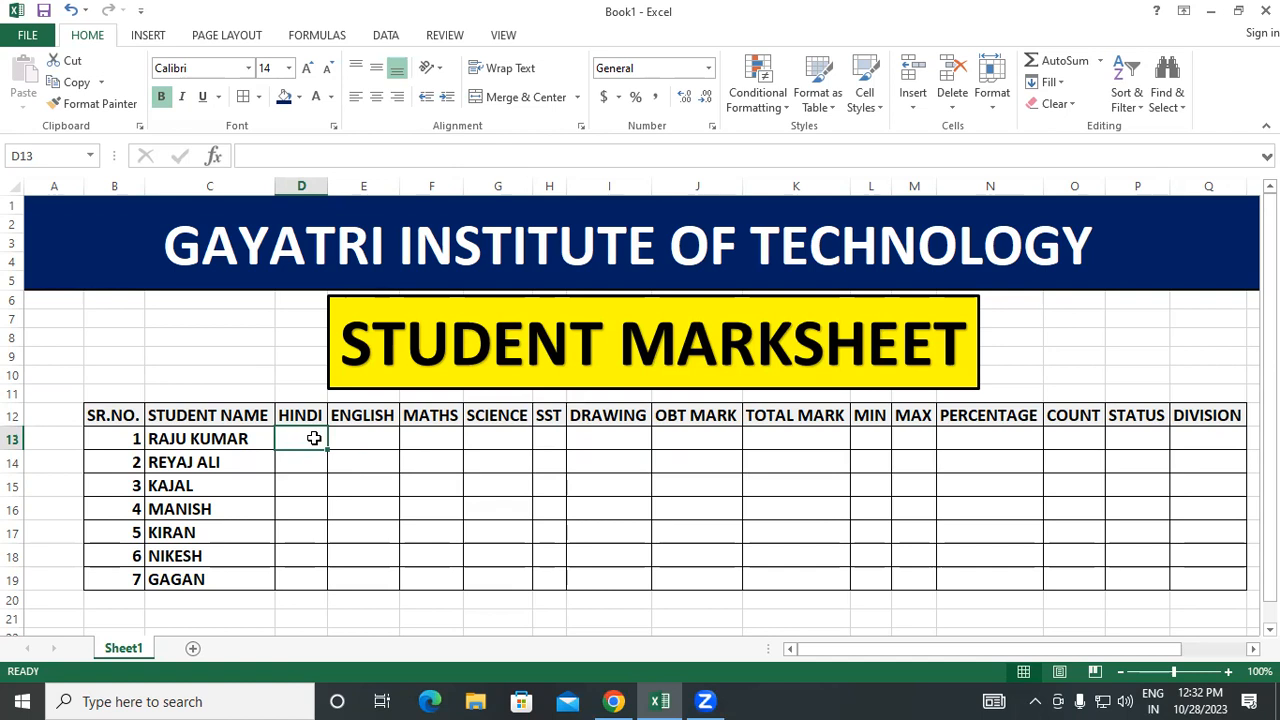
type("=")
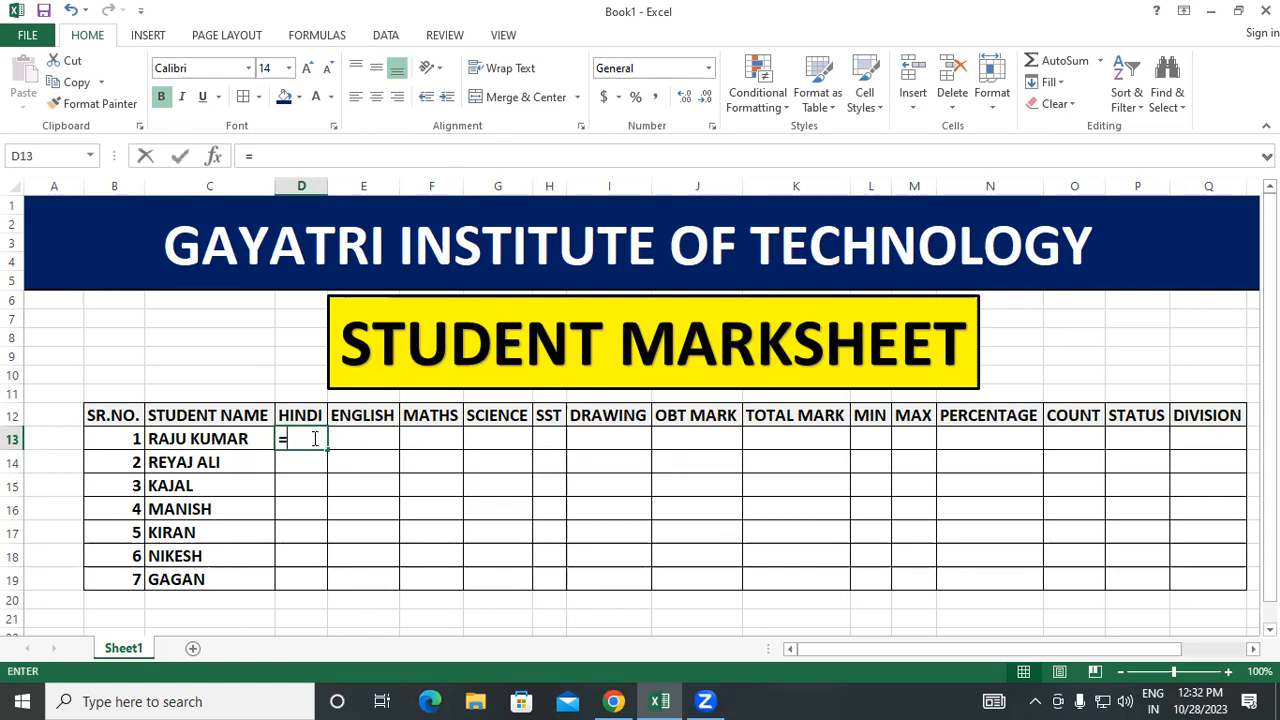
type("RA")
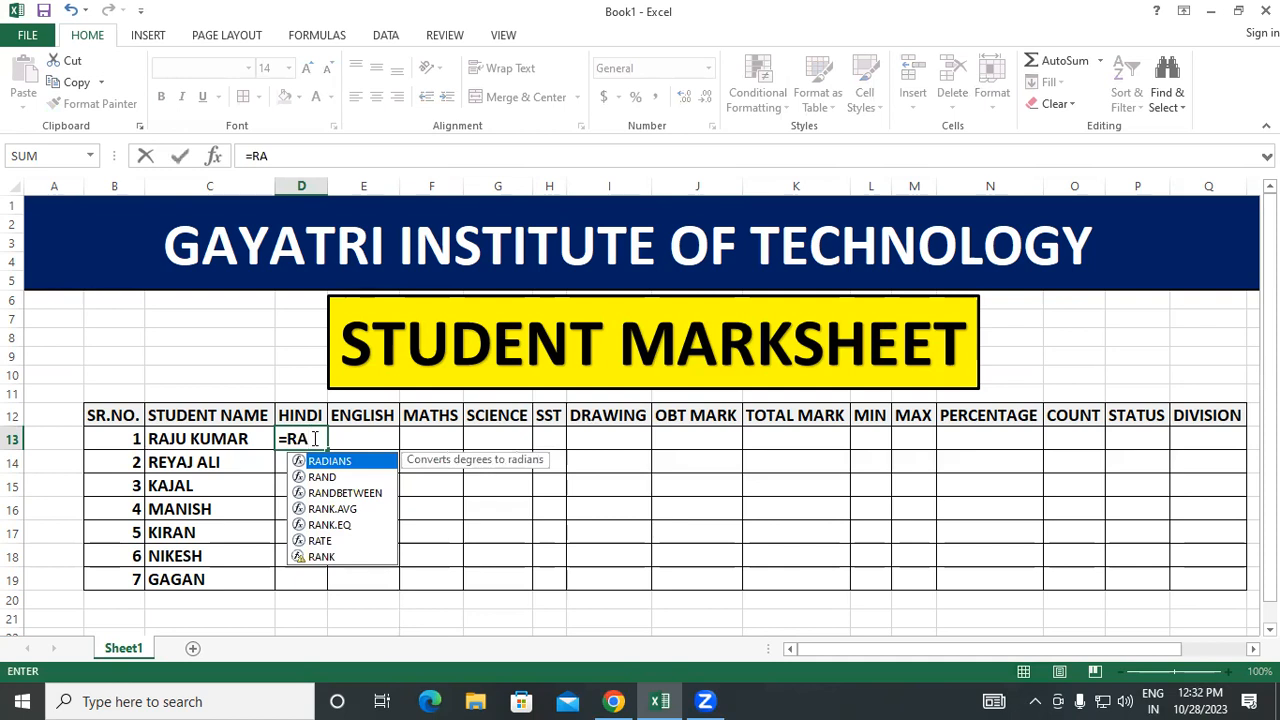
type("NDBET")
key("Tab")
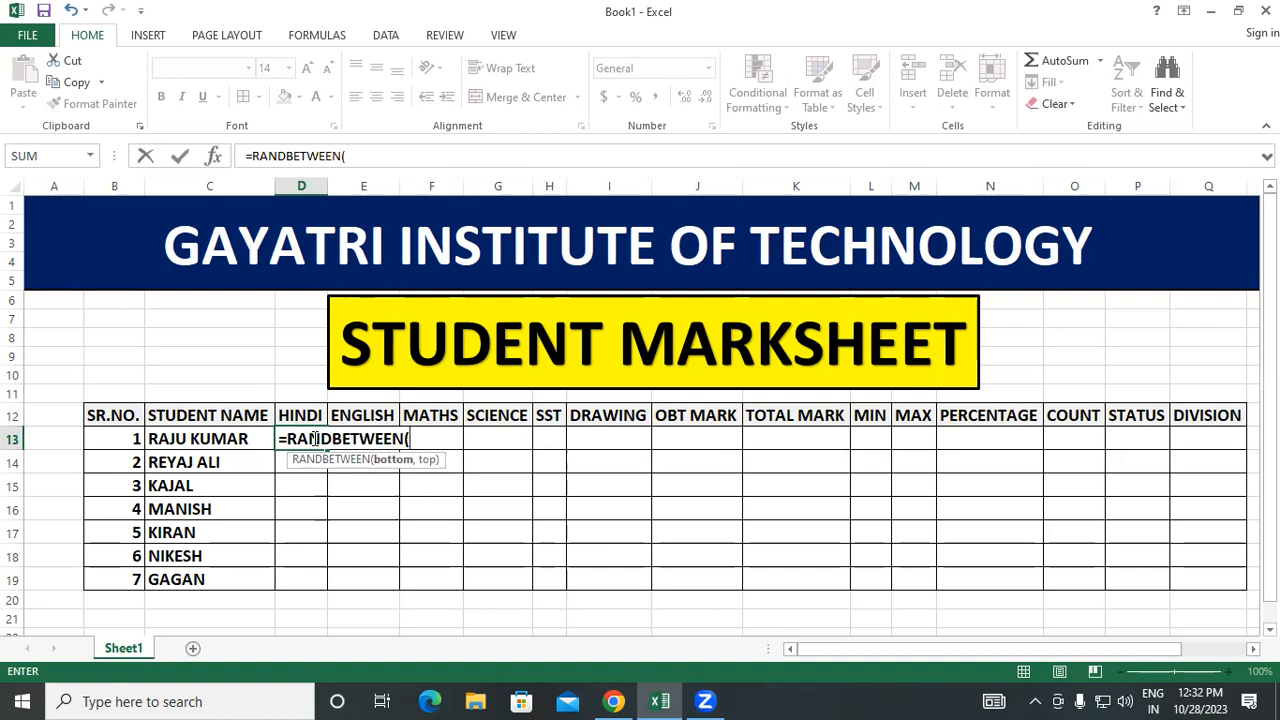
type("33,")
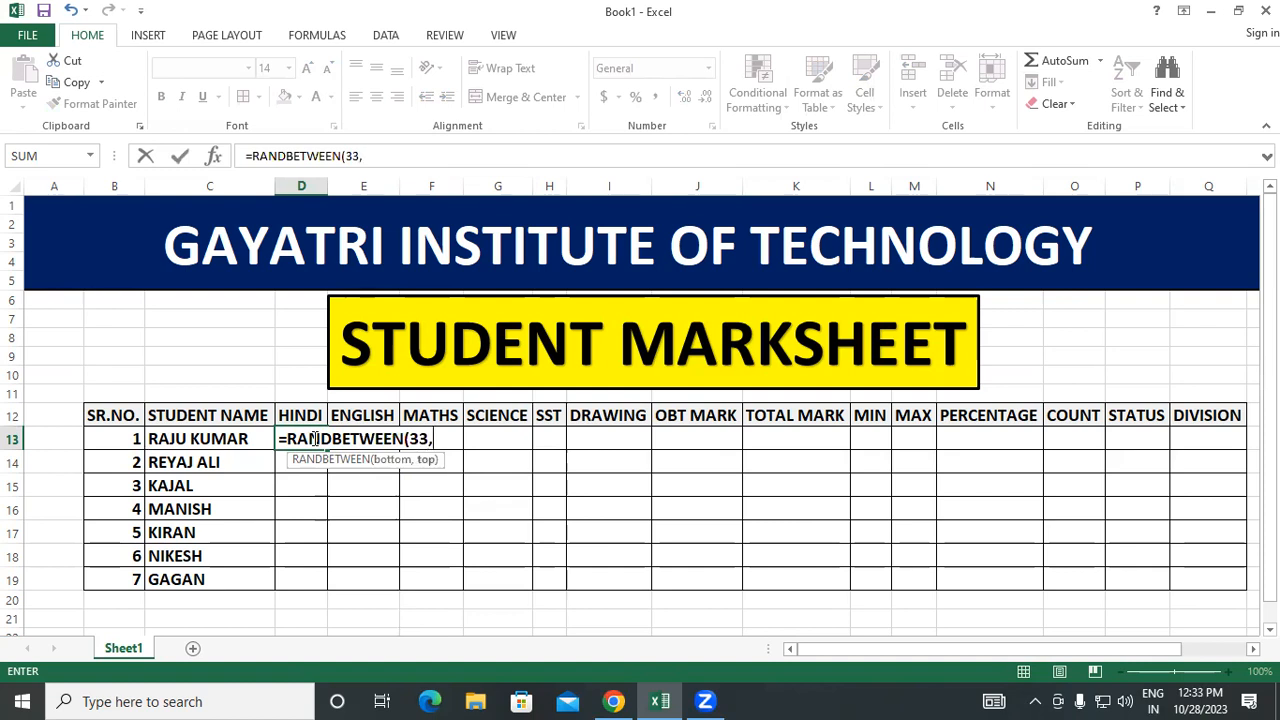
type("80")
type(")")
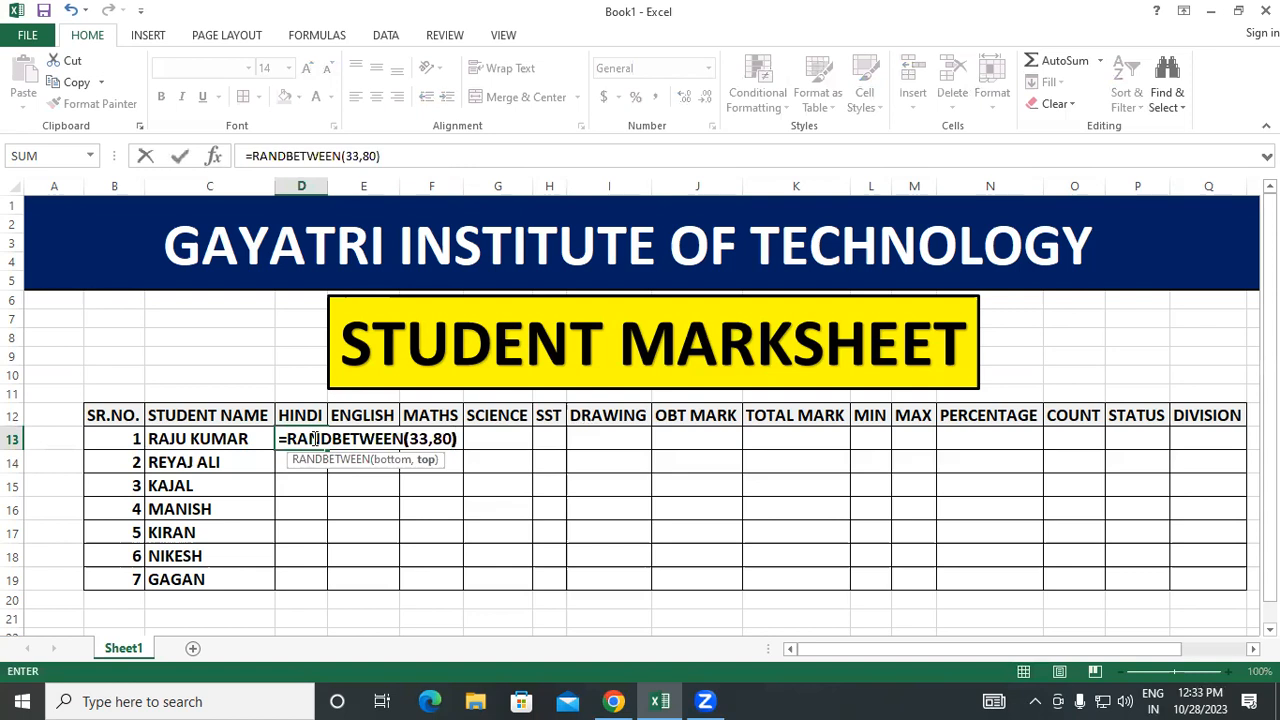
key("Return")
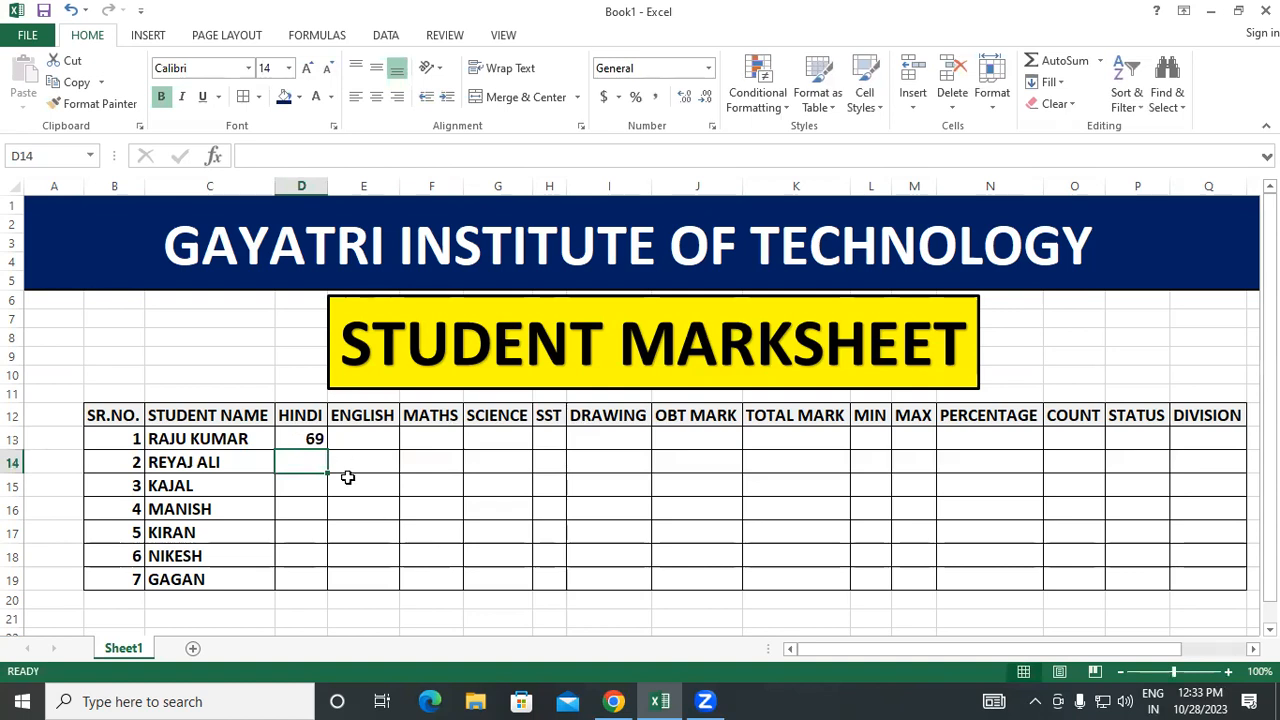
Clear the random-mark formula from cell D13
left_click(356, 508)
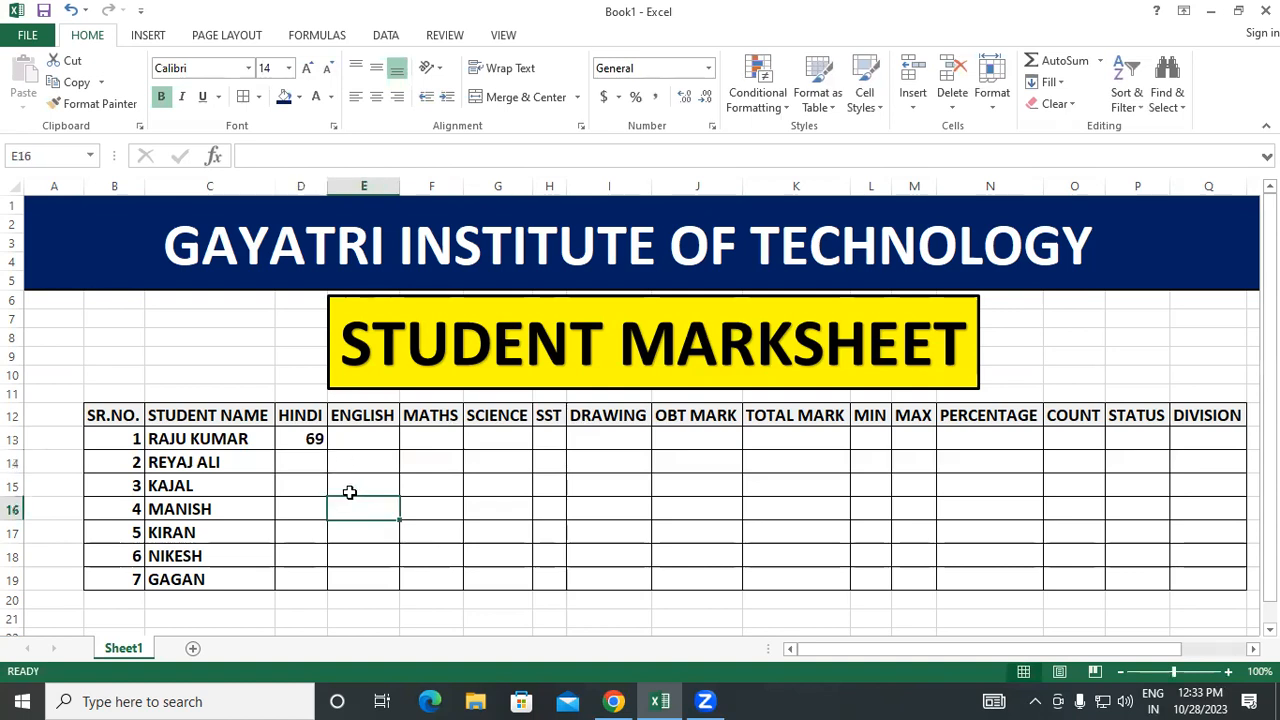
left_click(307, 437)
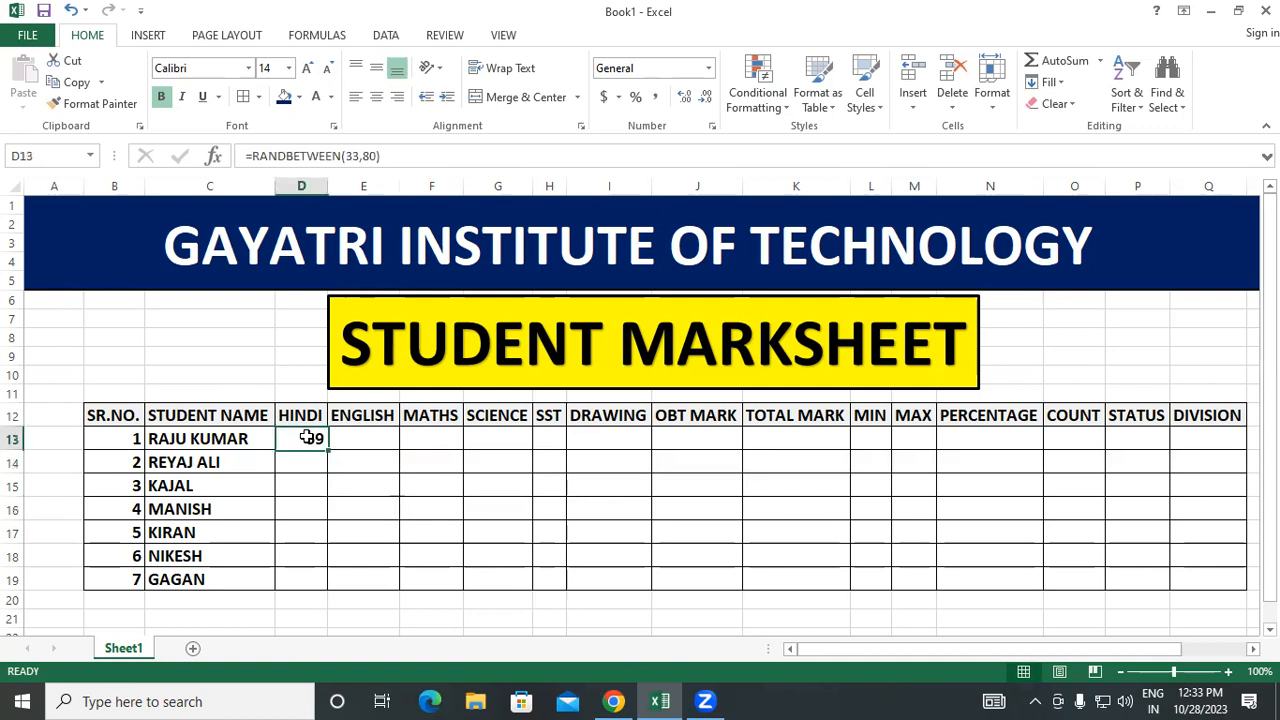
key("Delete")
left_click(330, 488)
Enter =RANDBETWEEN(33,80) again in cell D13 to generate the first student's HINDI mark
left_click(307, 439)
type("=")
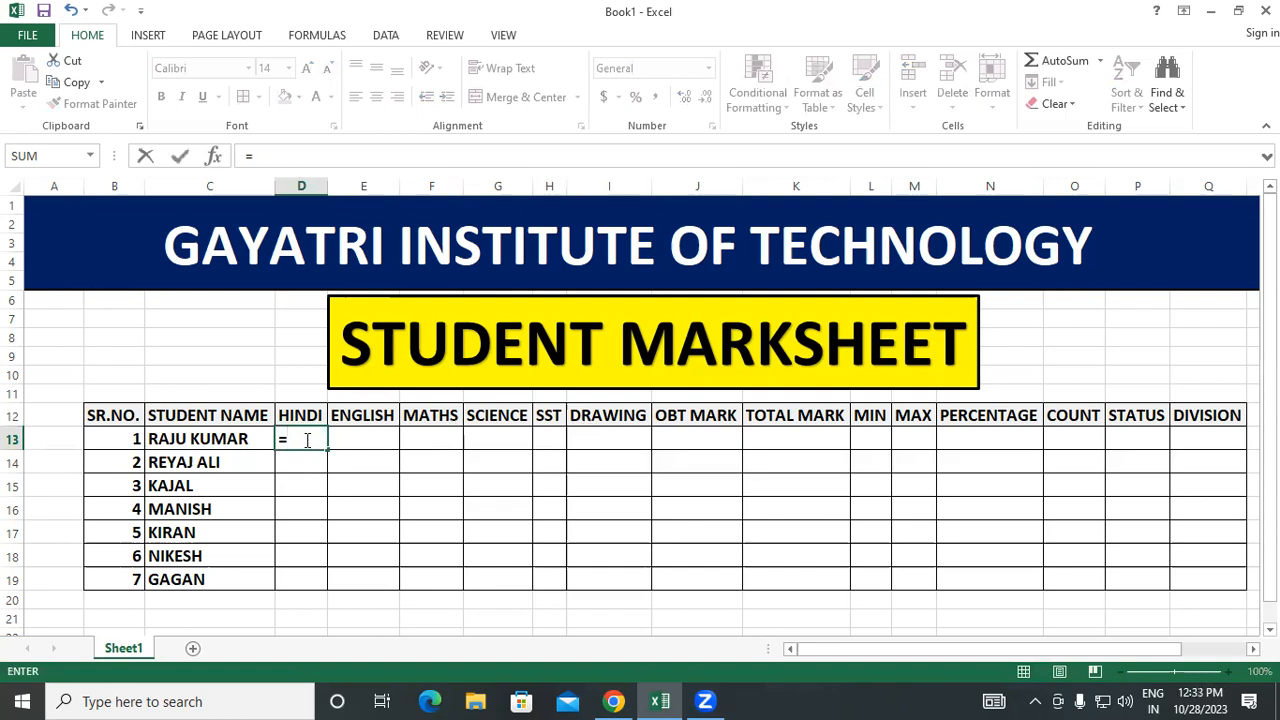
type("RANDBET")
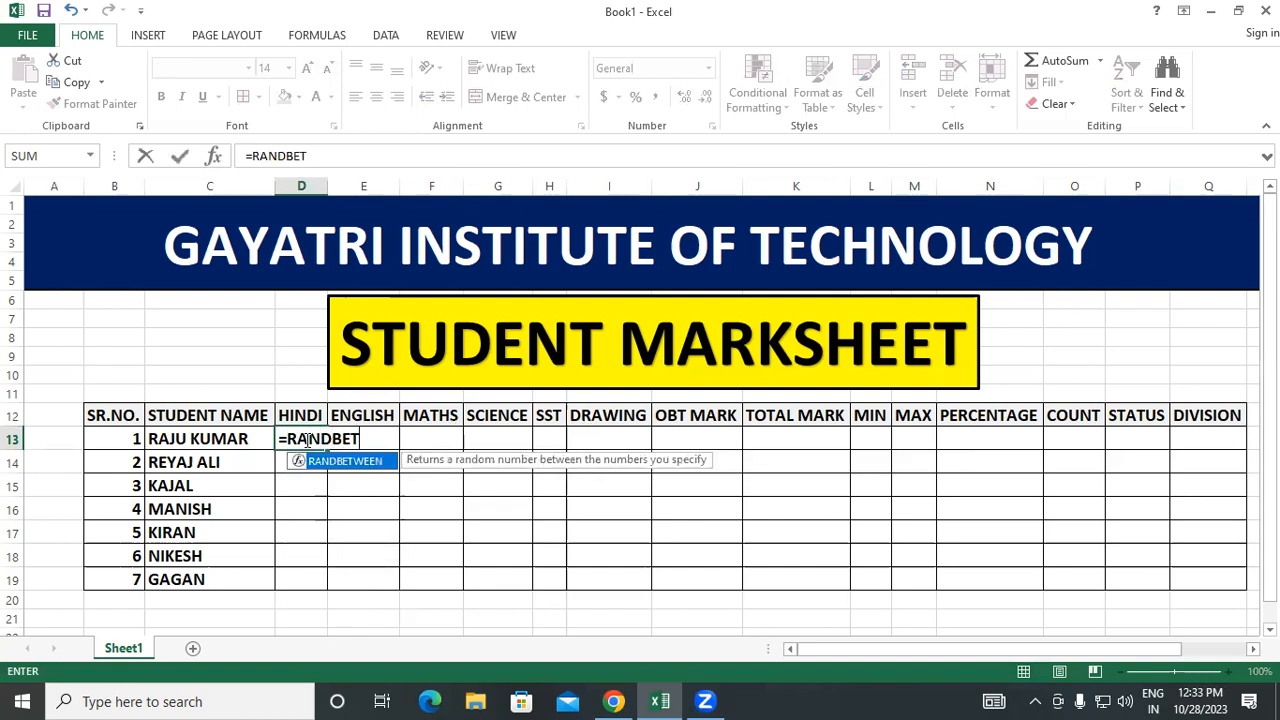
type("WEEN(")
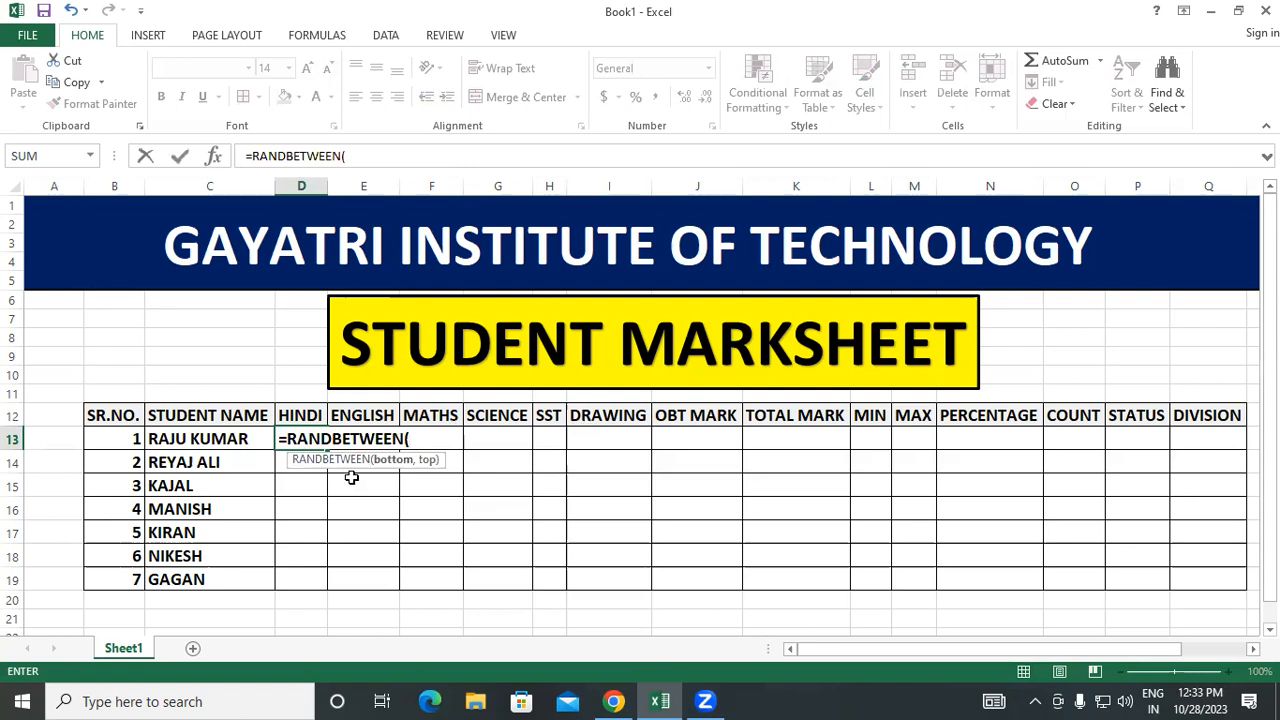
type("33,")
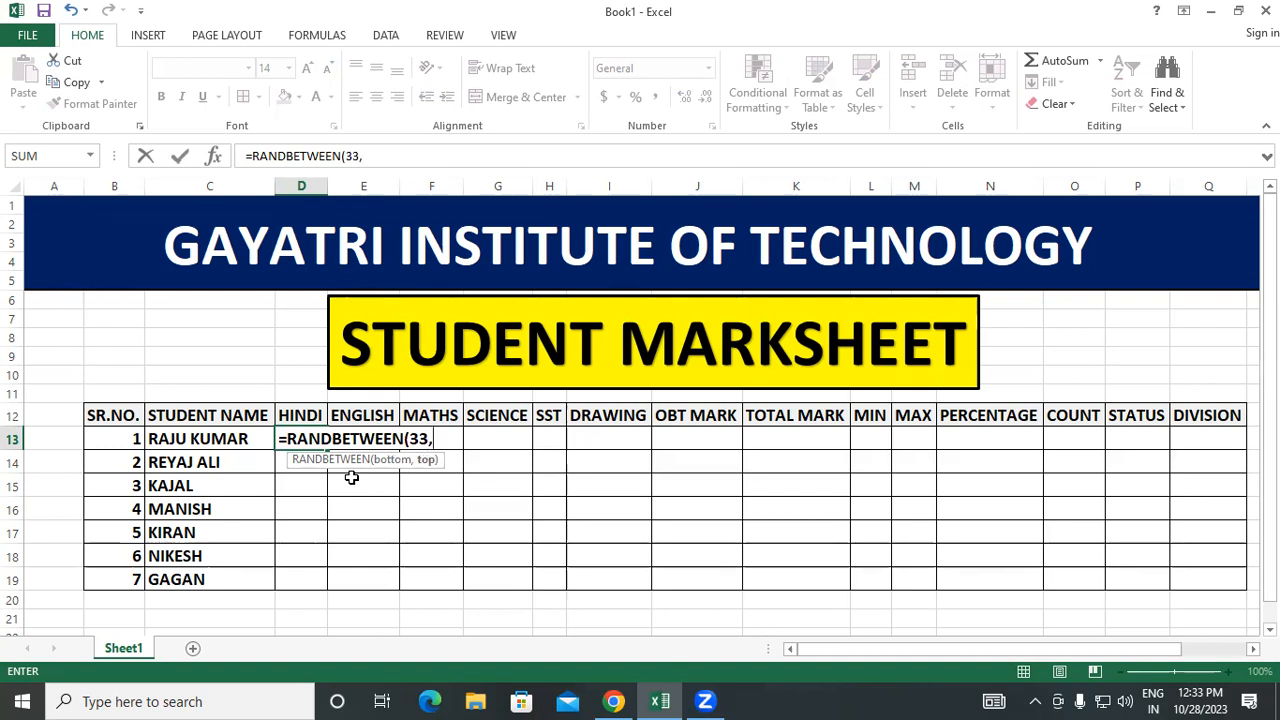
type("80)")
key("Return")
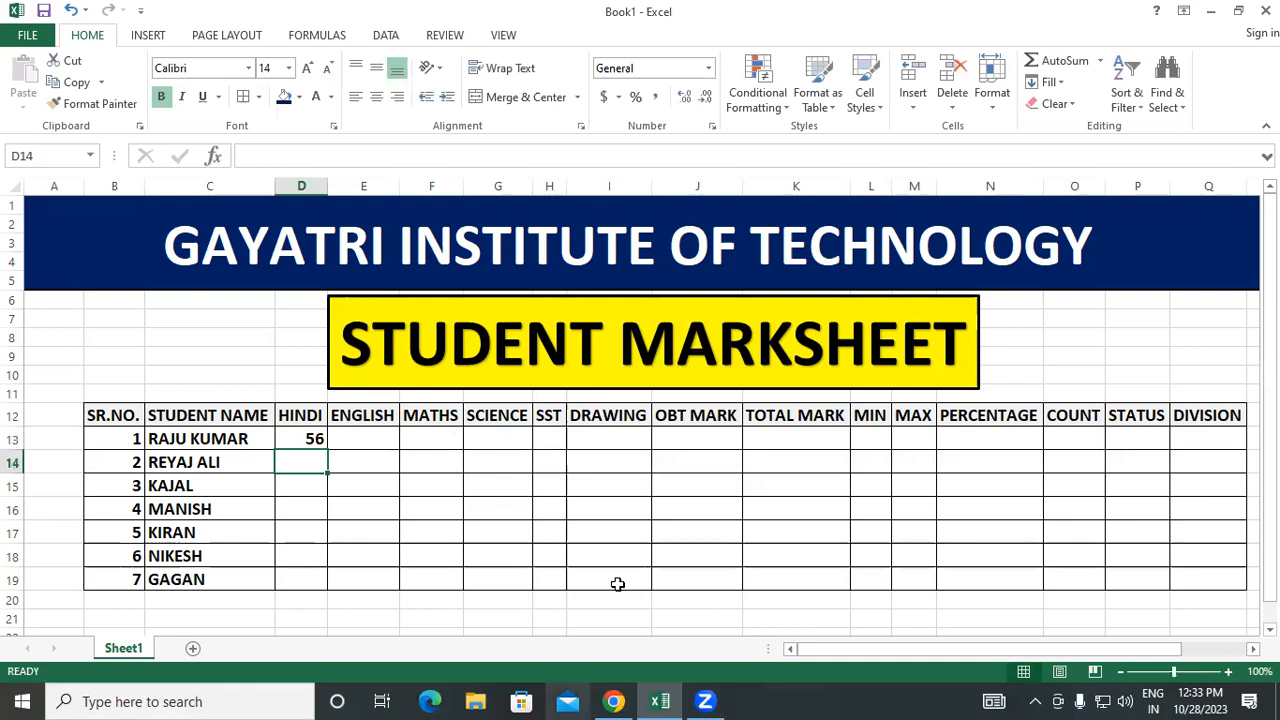
Try filling the D13 formula over all subject cells D13:I19, and undo the fill
left_click(315, 442)
mouse_move(328, 450)
left_mouse_down()
mouse_move(651, 451)
mouse_move(652, 585)
left_mouse_up()
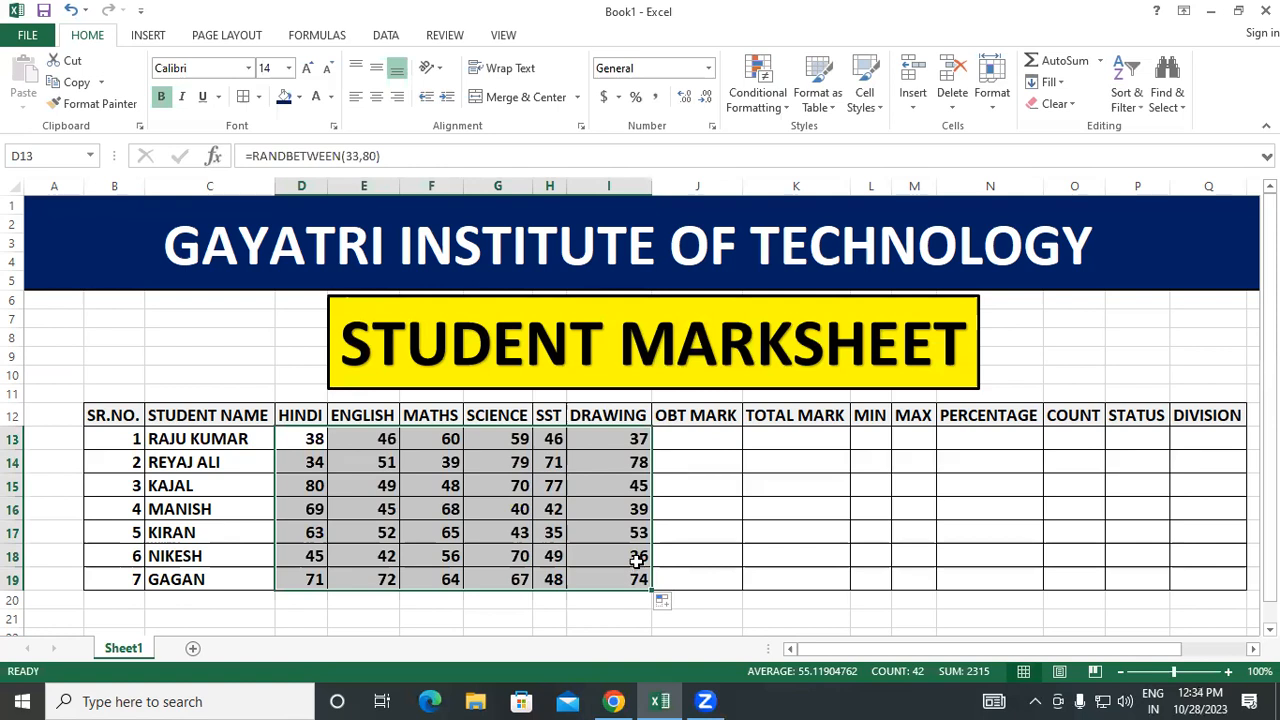
key("ctrl+z")
key("ctrl+z")
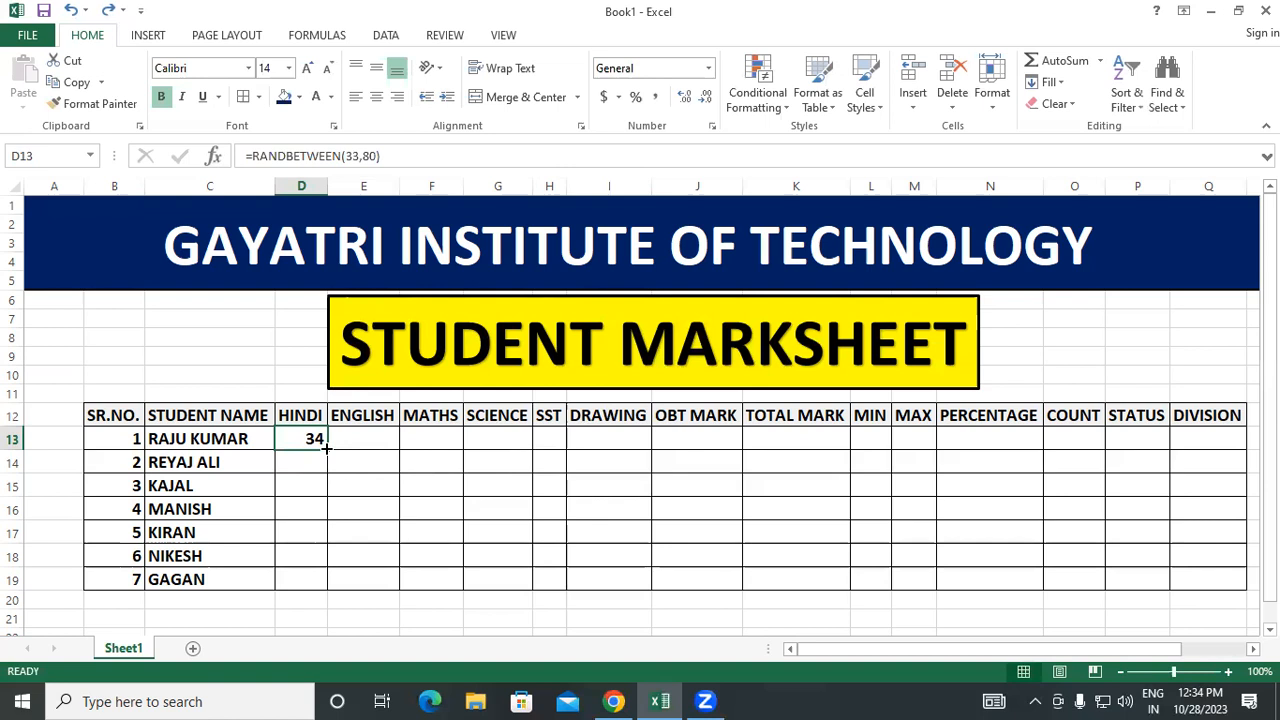
Fill the D13 formula across the subjects to DRAWING in I13 and down to row 19 for all students
left_click_drag(326, 450, 620, 444)
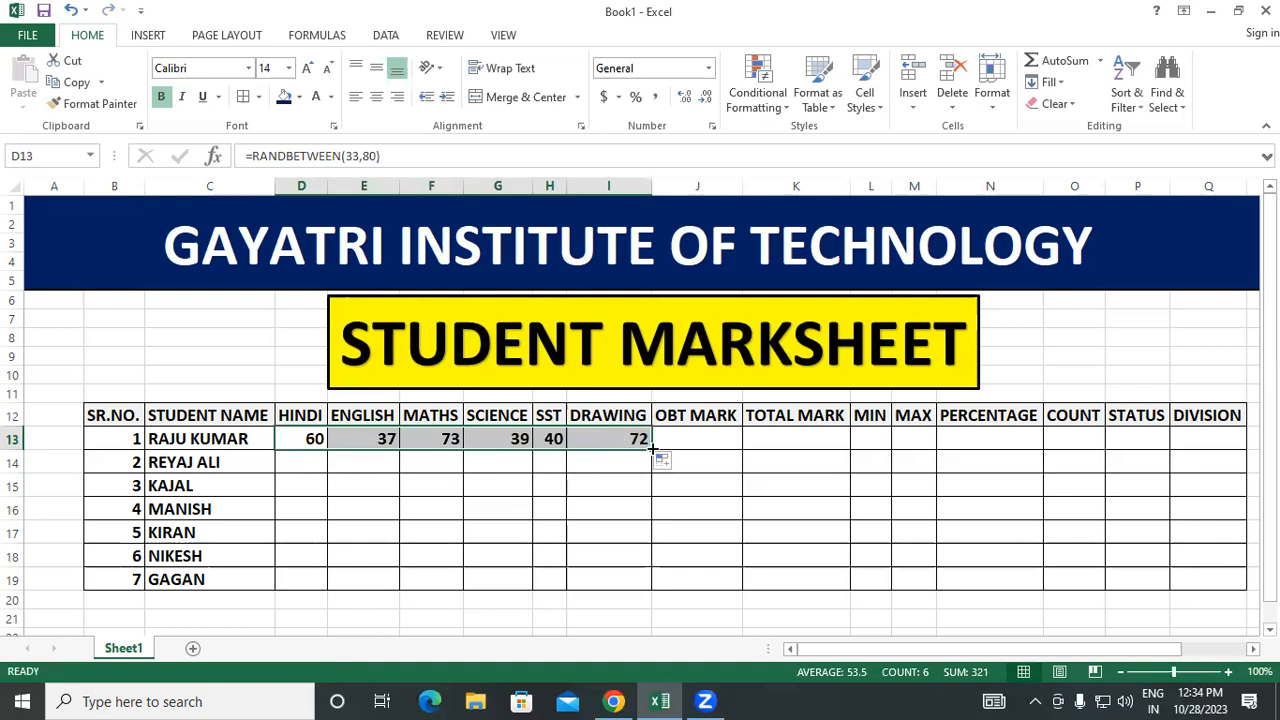
left_click_drag(651, 449, 649, 594)
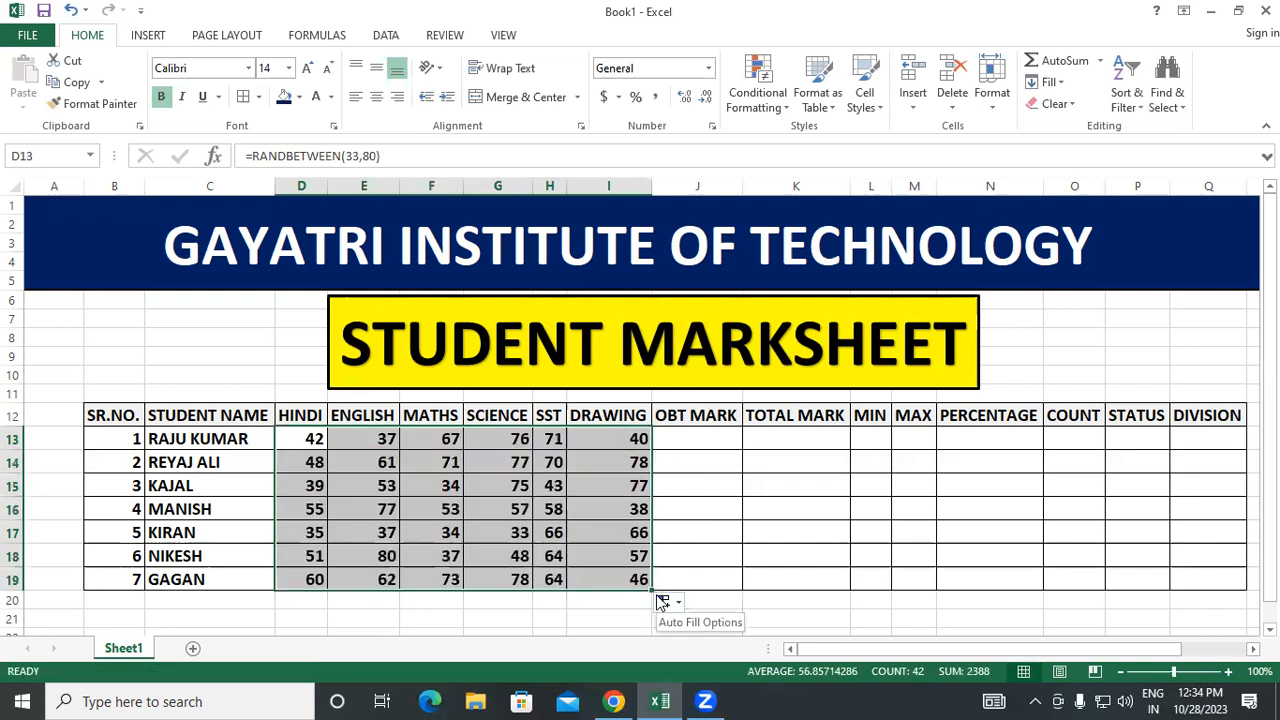
Open and leave several empty cells in the OBT MARK and TOTAL MARK columns to check whether the random marks recalculate
left_click(794, 490)
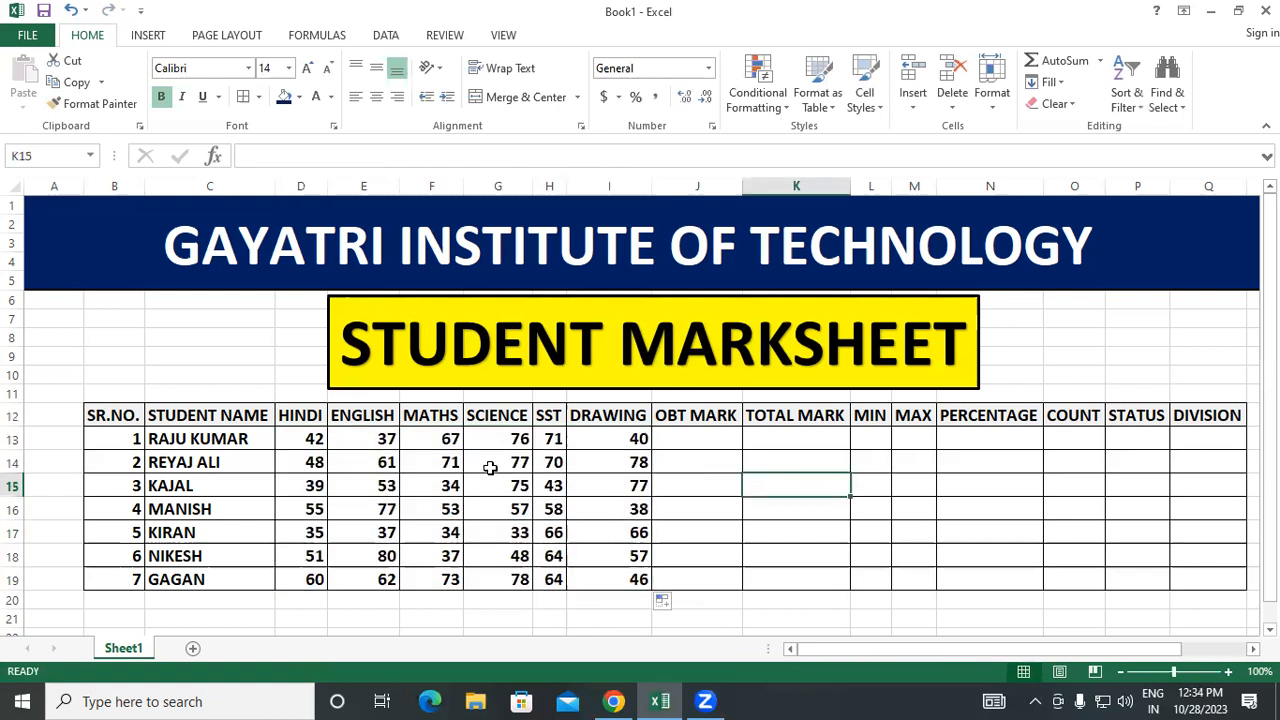
left_click(789, 523)
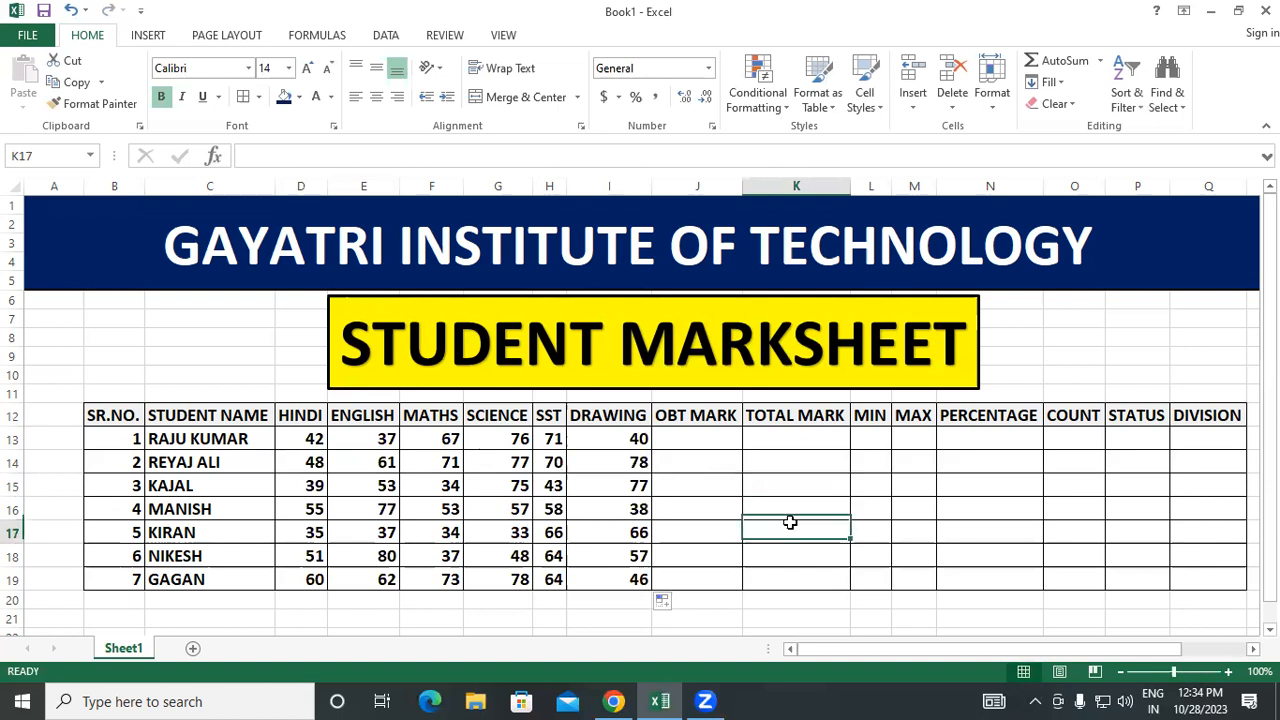
left_click(767, 500)
key("BackSpace")
left_click(720, 477)
key("BackSpace")
double_click(796, 482)
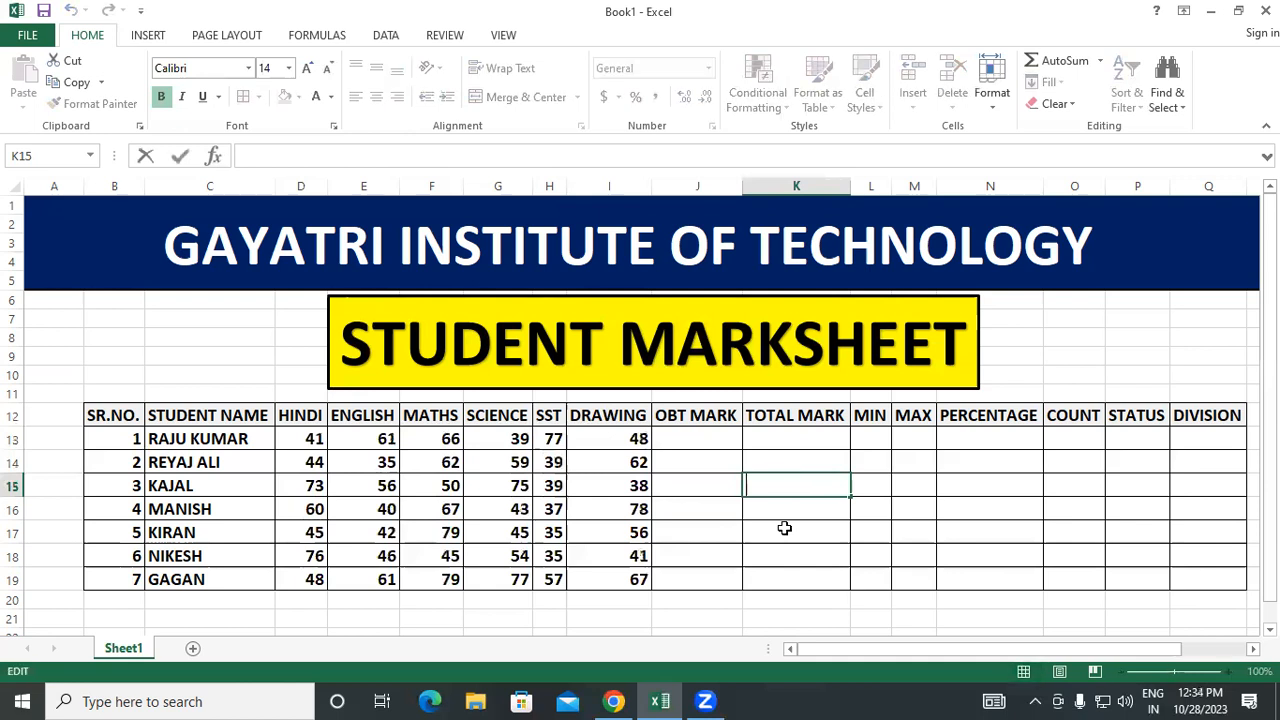
double_click(772, 525)
double_click(733, 480)
double_click(786, 467)
left_click(792, 546)
left_click(778, 441)
left_click(709, 498)
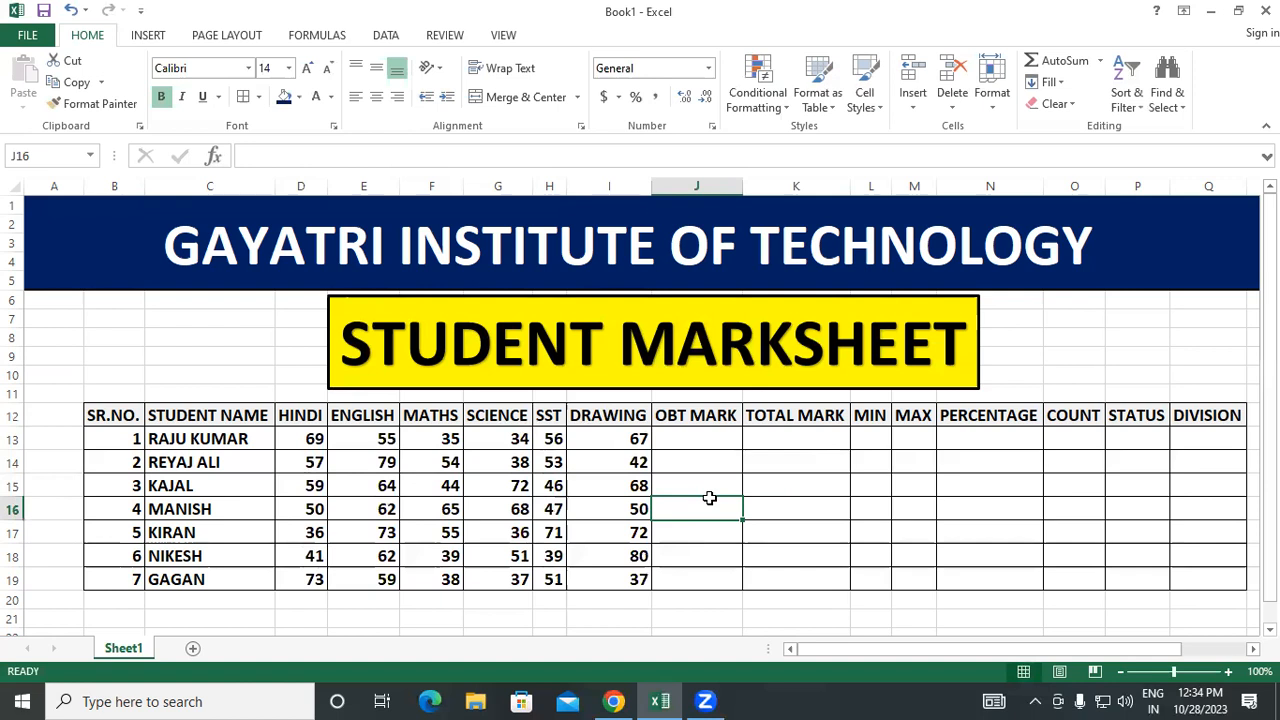
Copy the subject marks D13:I19 and paste them over themselves as Values with Paste Special to replace the RANDBETWEEN formulas
mouse_move(313, 441)
left_mouse_down()
mouse_move(634, 552)
mouse_move(637, 575)
left_mouse_up()
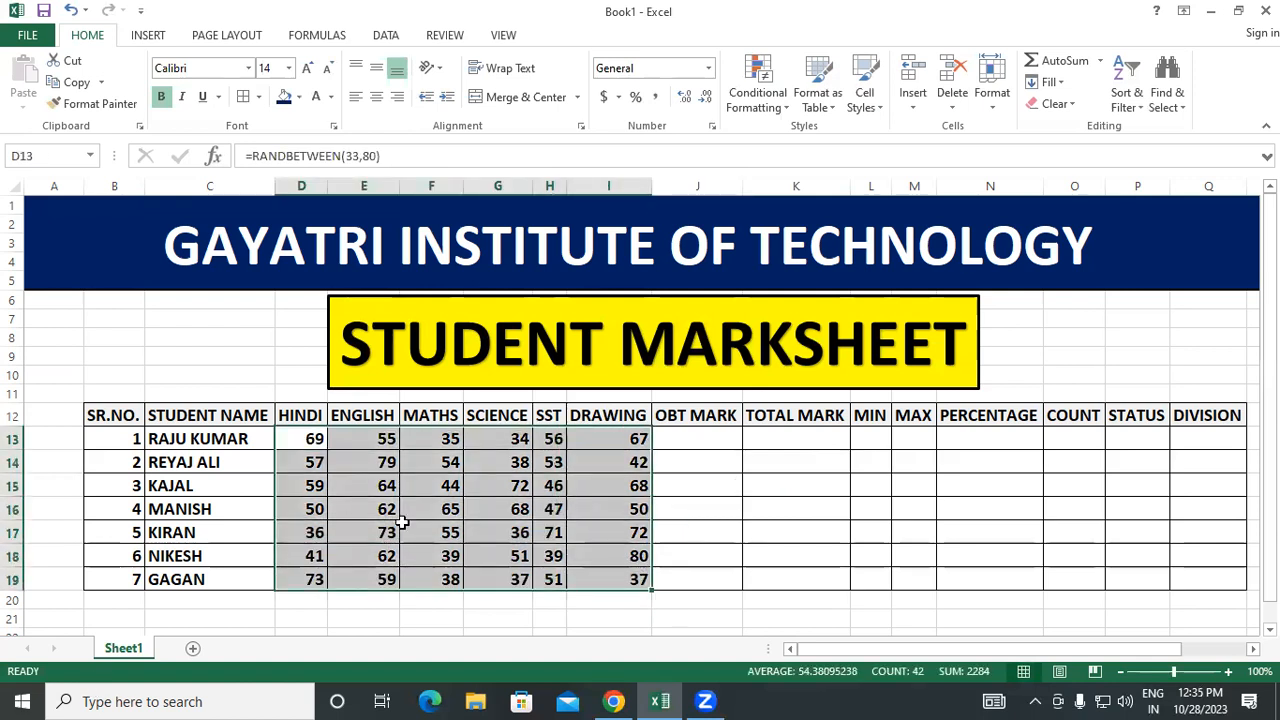
right_click(437, 485)
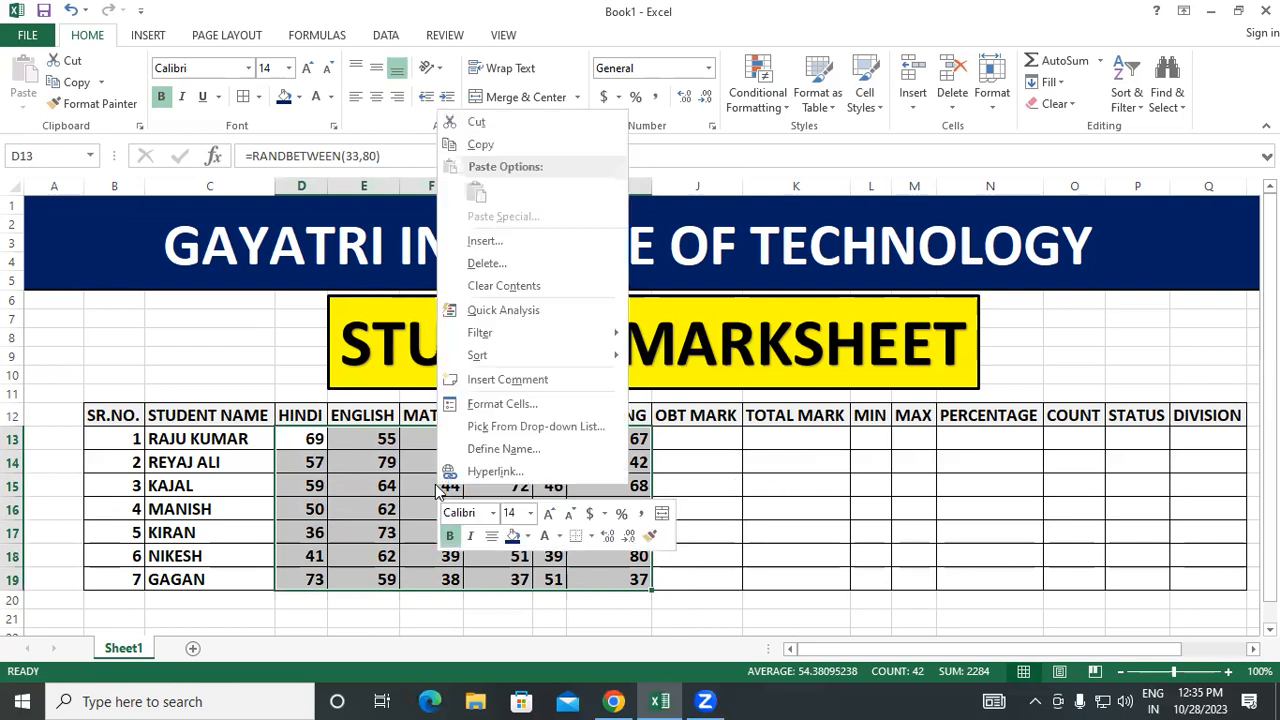
left_click(504, 138)
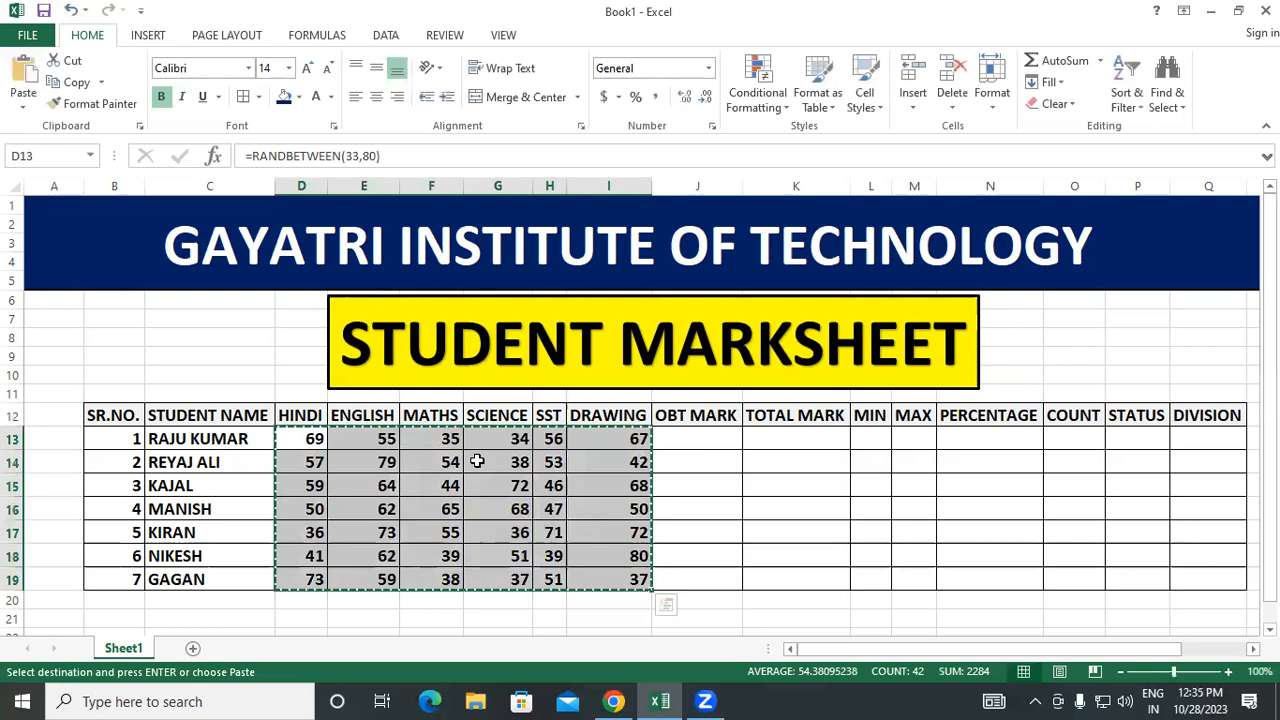
right_click(478, 463)
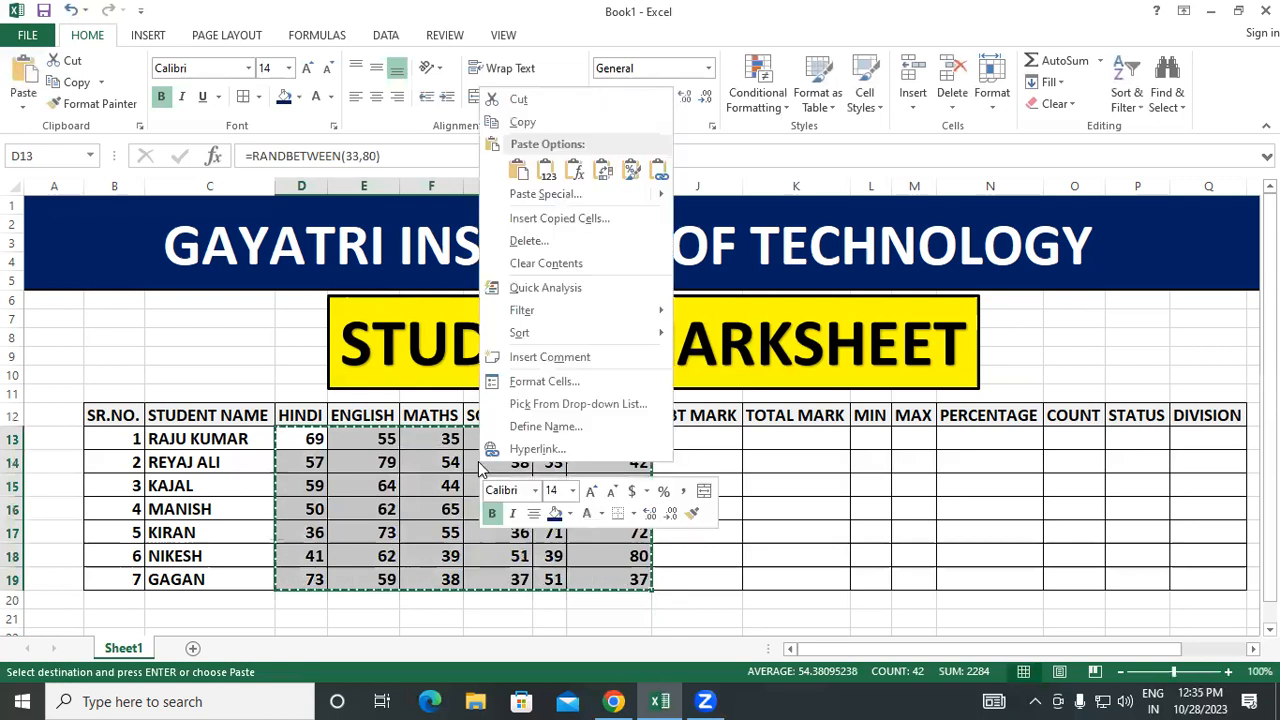
left_click(593, 195)
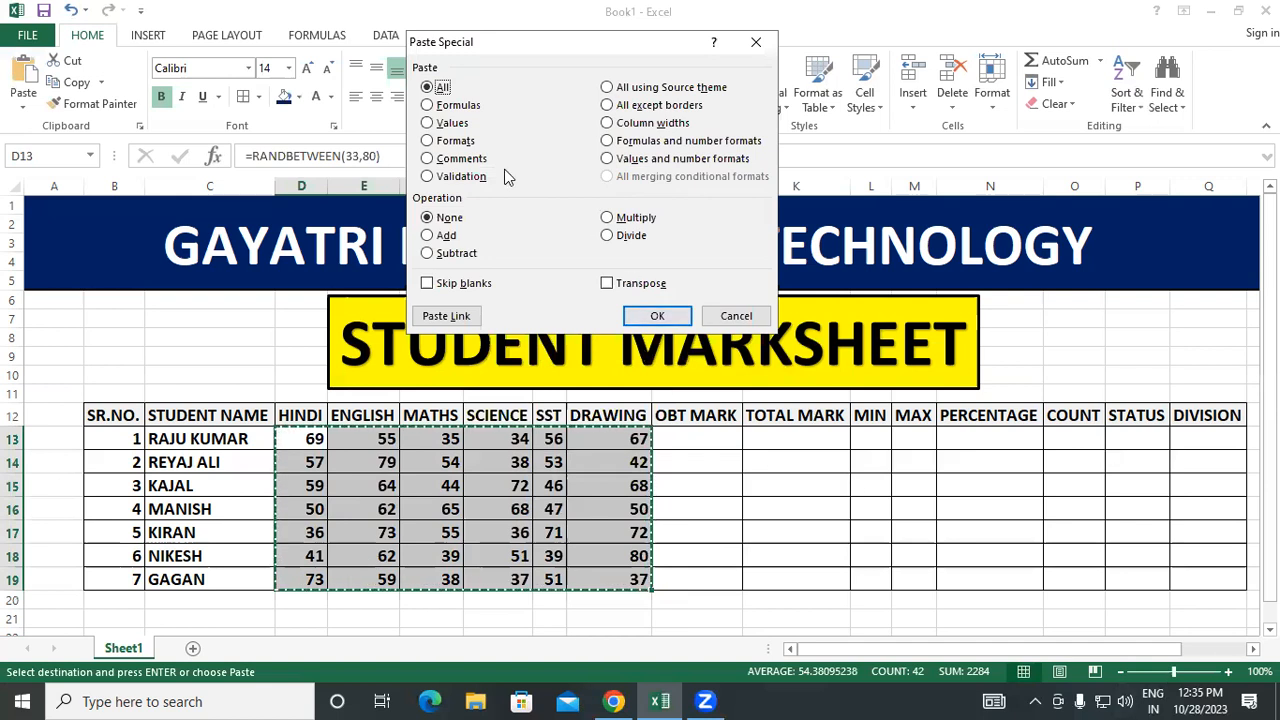
left_click(429, 123)
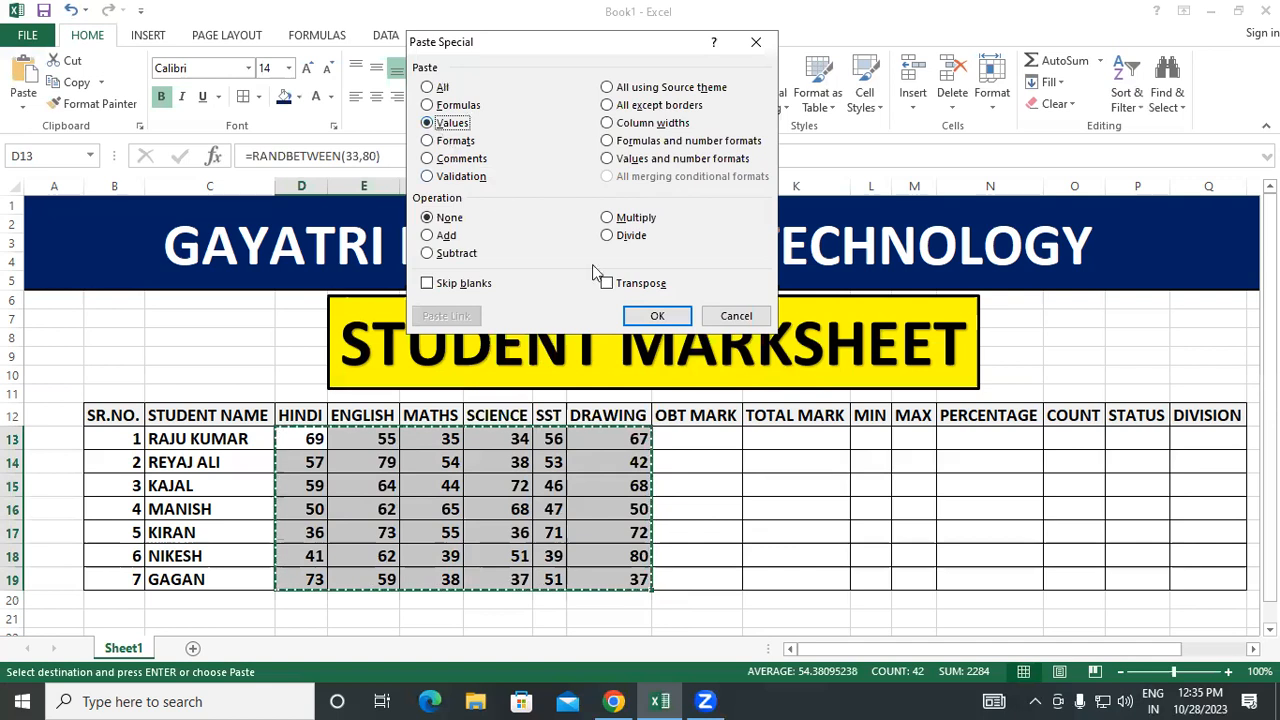
left_click(660, 315)
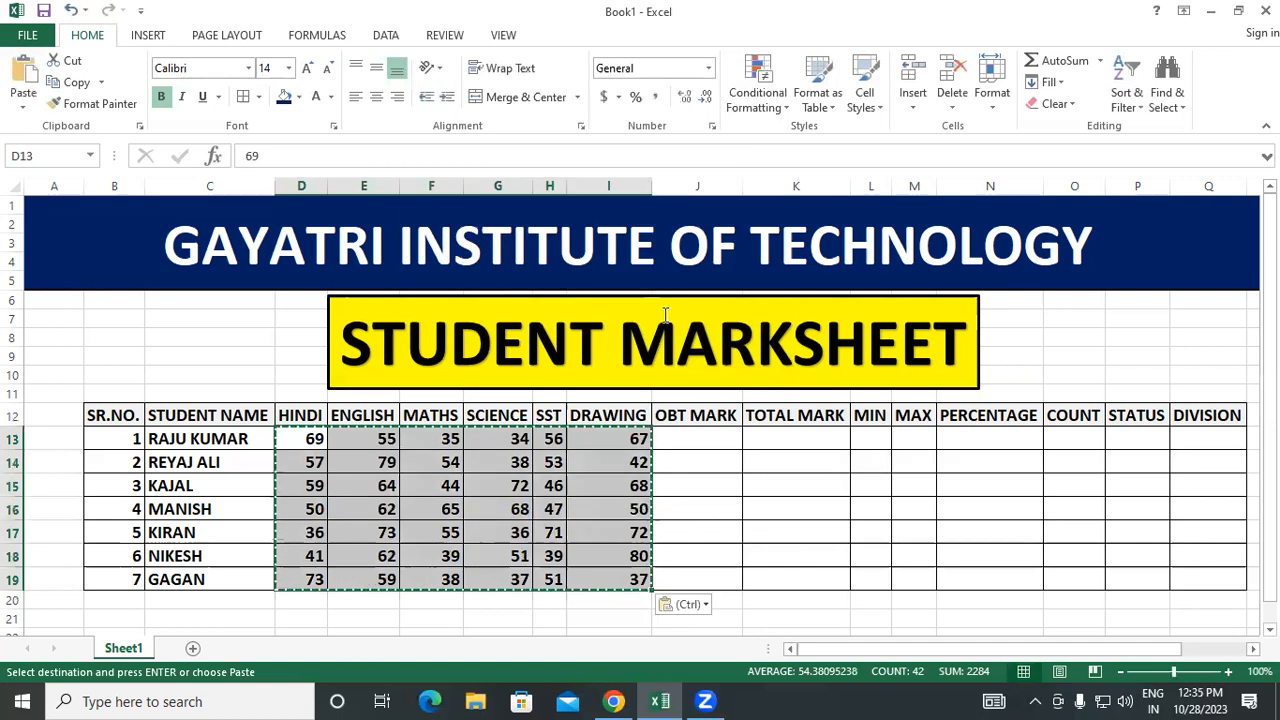
Check whether the pasted marks stay fixed when empty cells between the OBT MARK and PERCENTAGE columns are edited
double_click(836, 499)
left_click(764, 546)
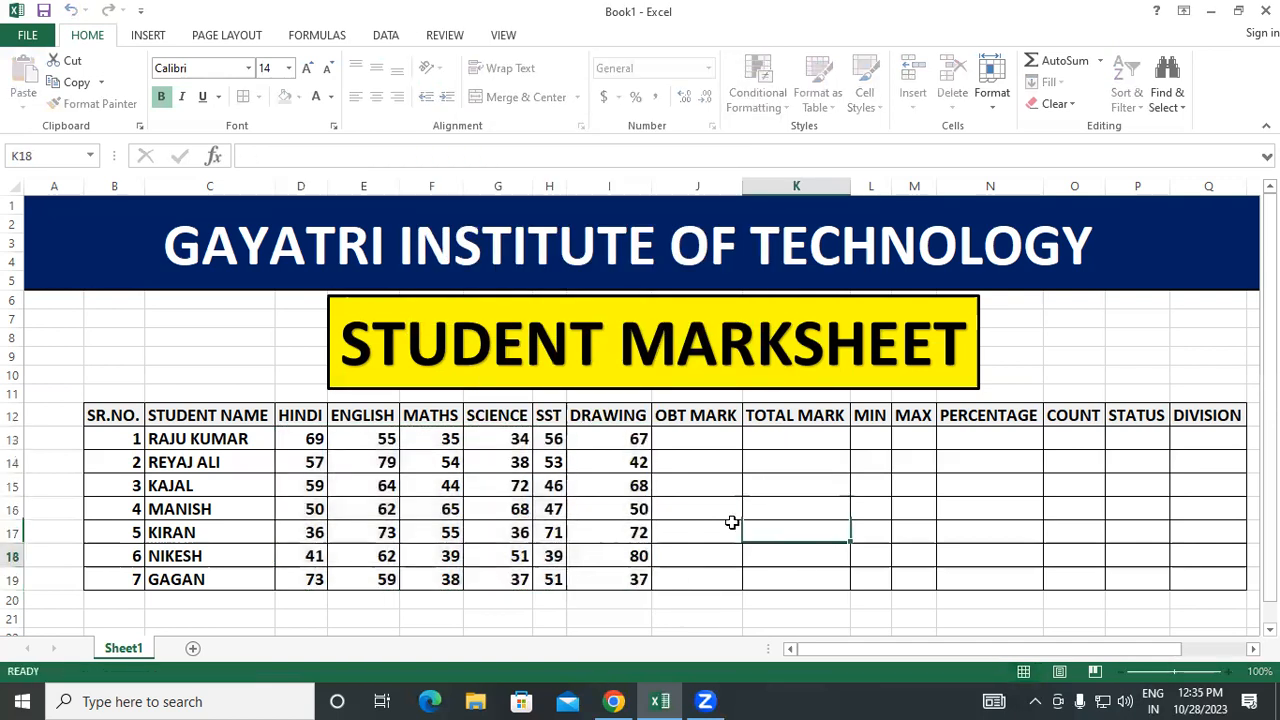
left_click(752, 441)
double_click(715, 511)
left_click(835, 460)
left_click(990, 462)
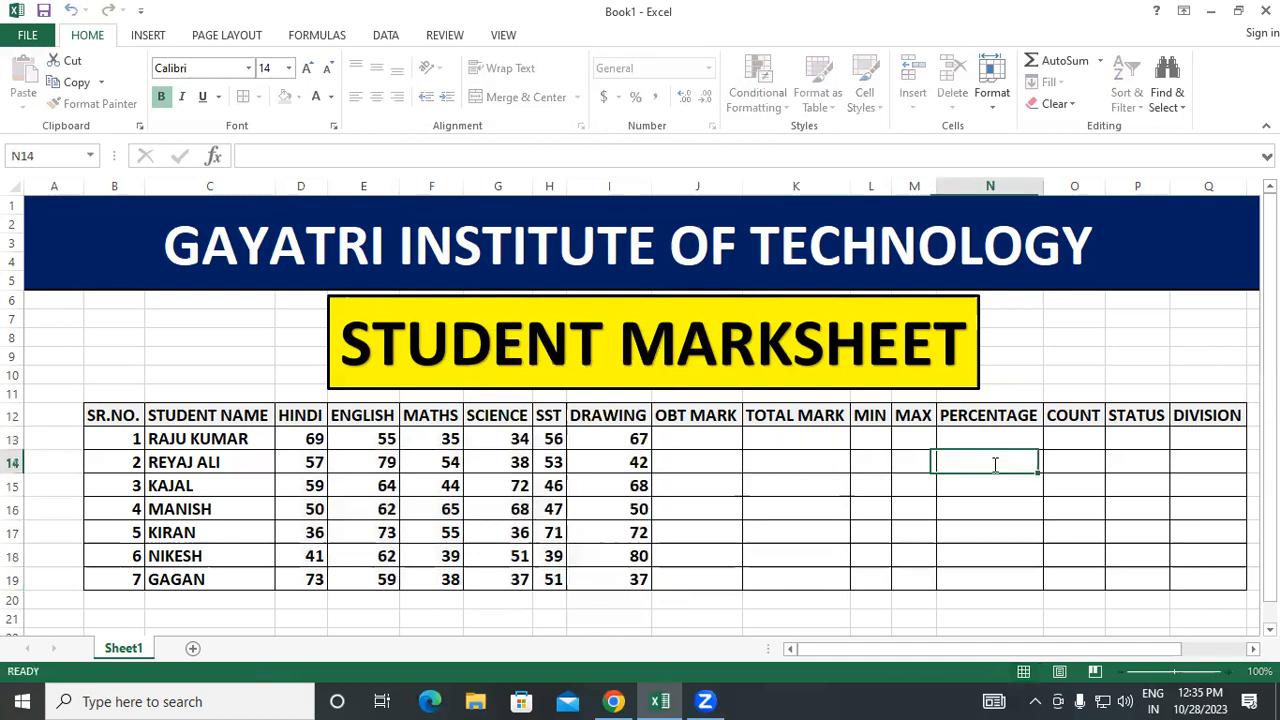
left_click(862, 515)
left_click(752, 500)
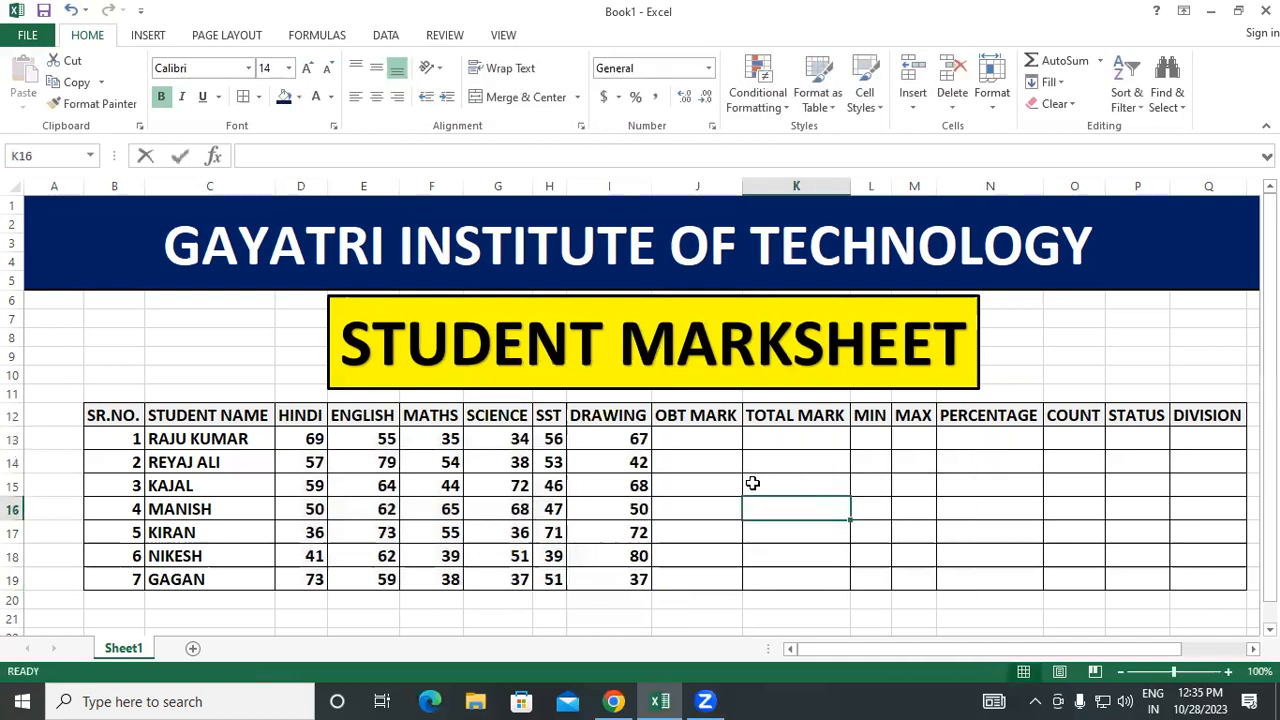
left_click(752, 484)
left_click(711, 461)
left_click(800, 510)
left_click(871, 508)
left_click(914, 508)
left_click(1022, 494)
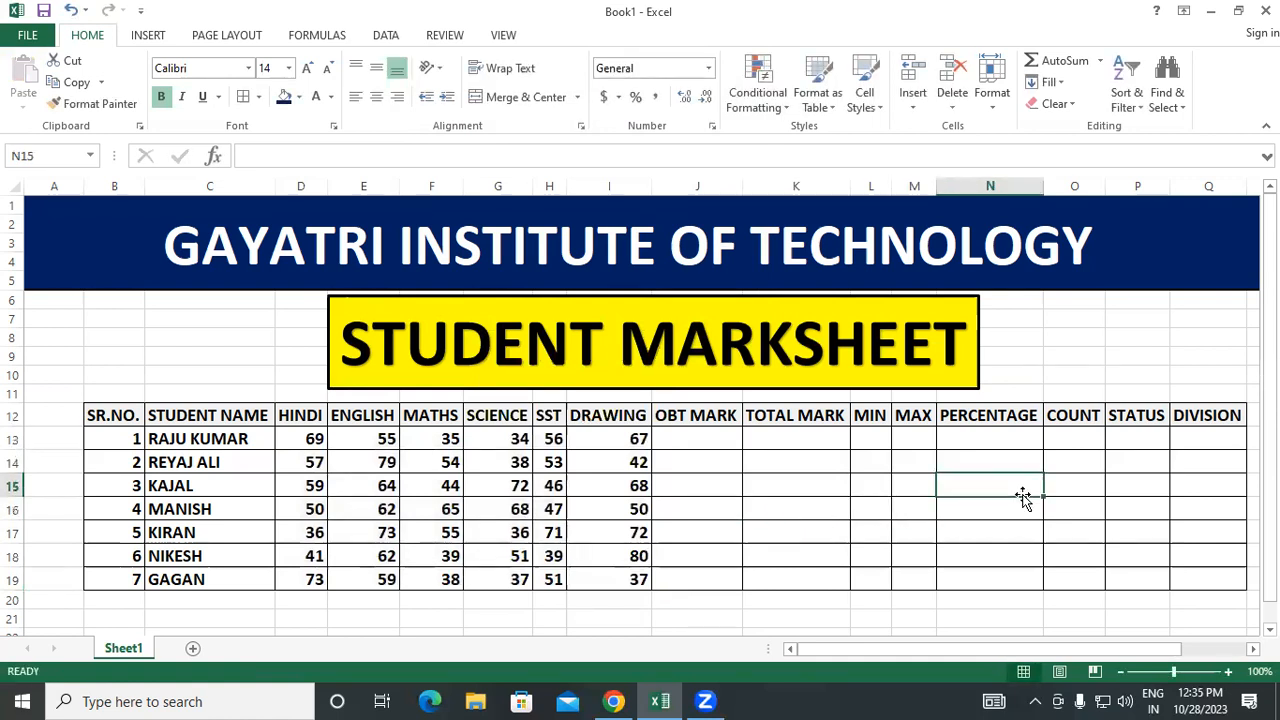
Go through the first student's subject marks in row 13, from HINDI to DRAWING
left_click(704, 443)
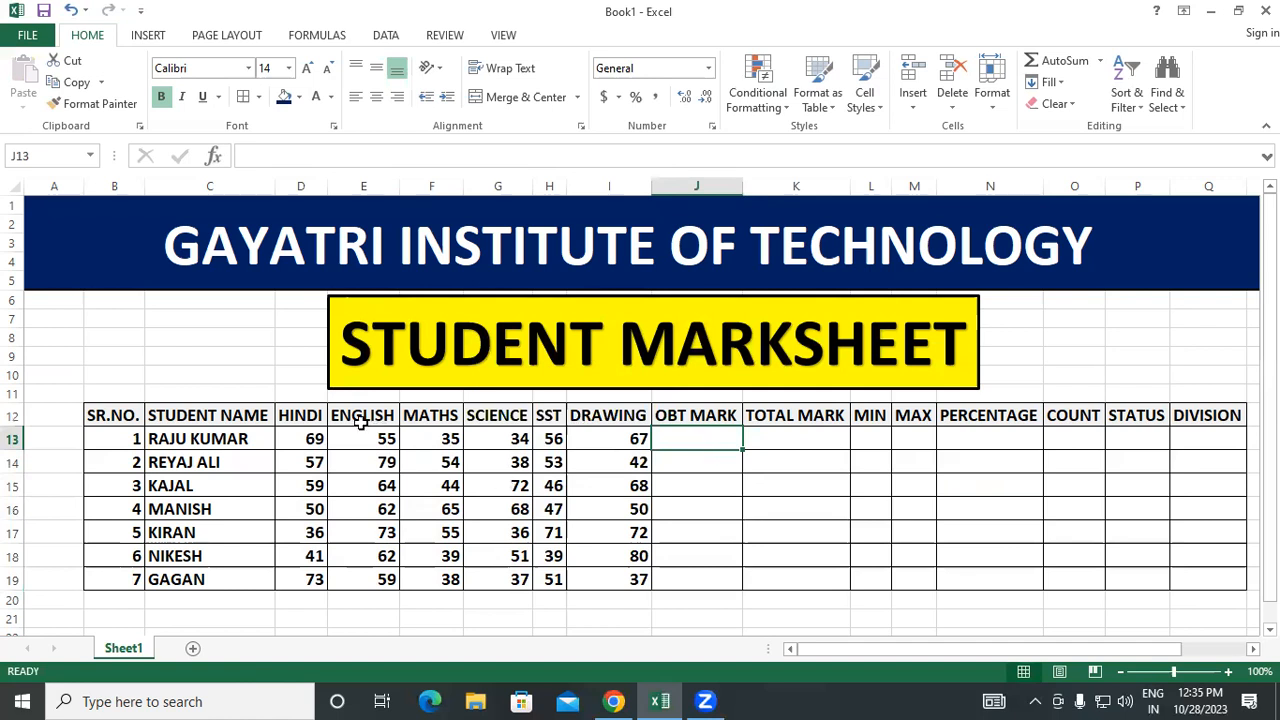
left_click(312, 436)
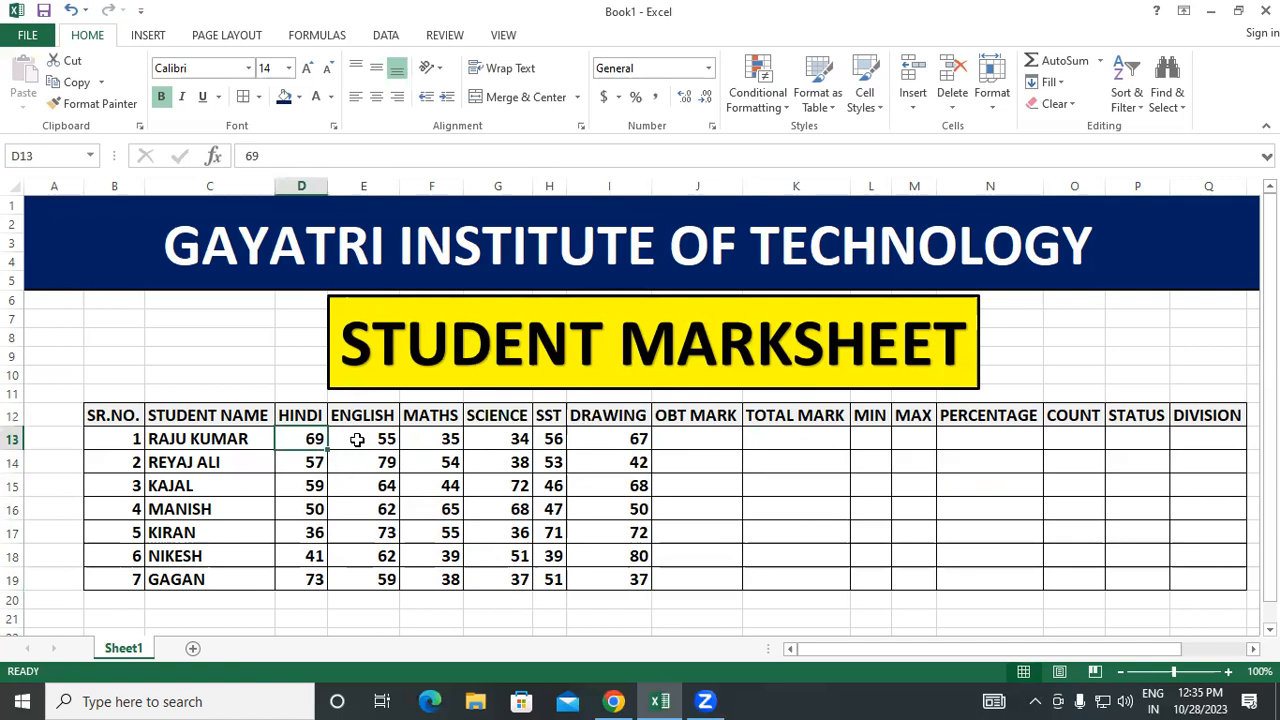
left_click(357, 437)
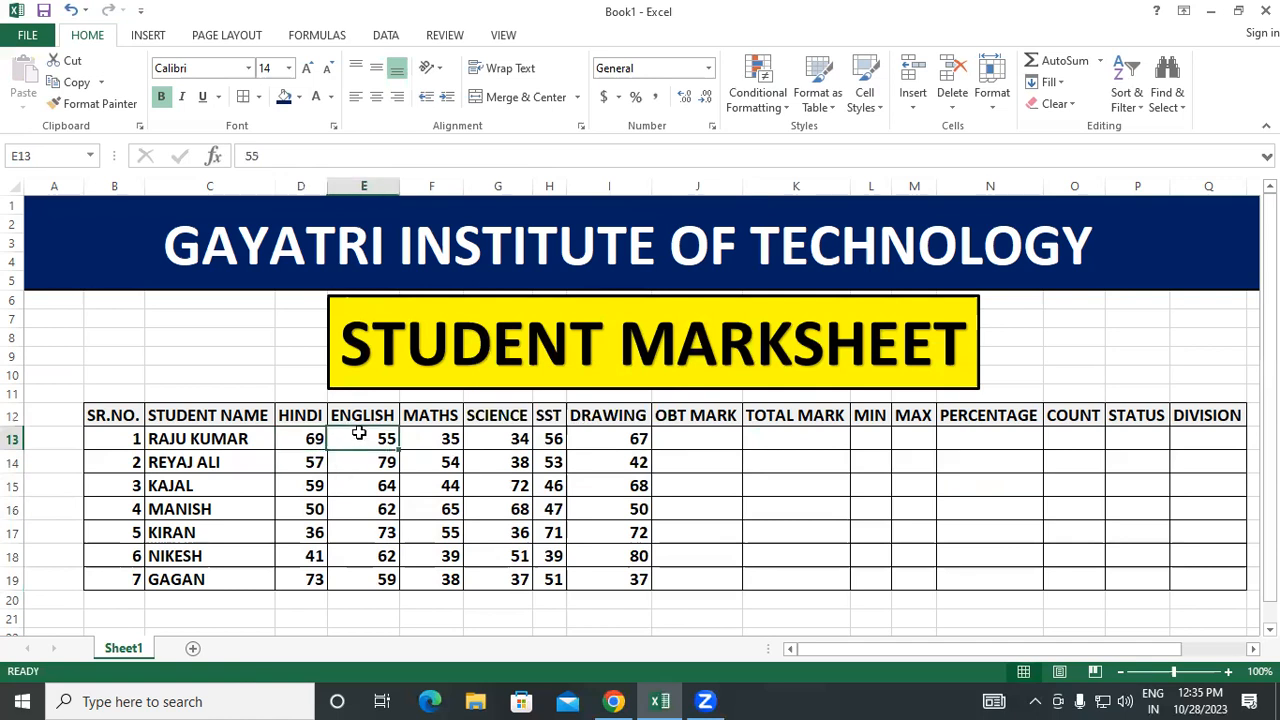
left_click(441, 439)
left_click(509, 437)
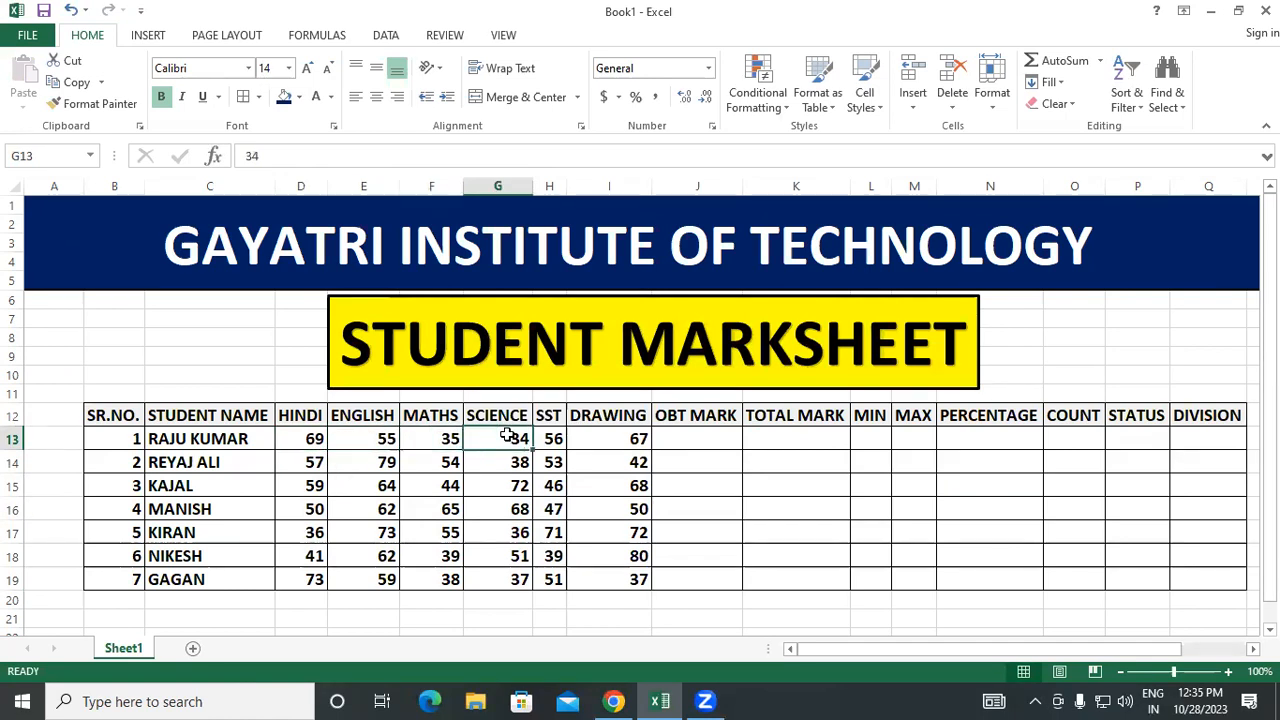
left_click(551, 441)
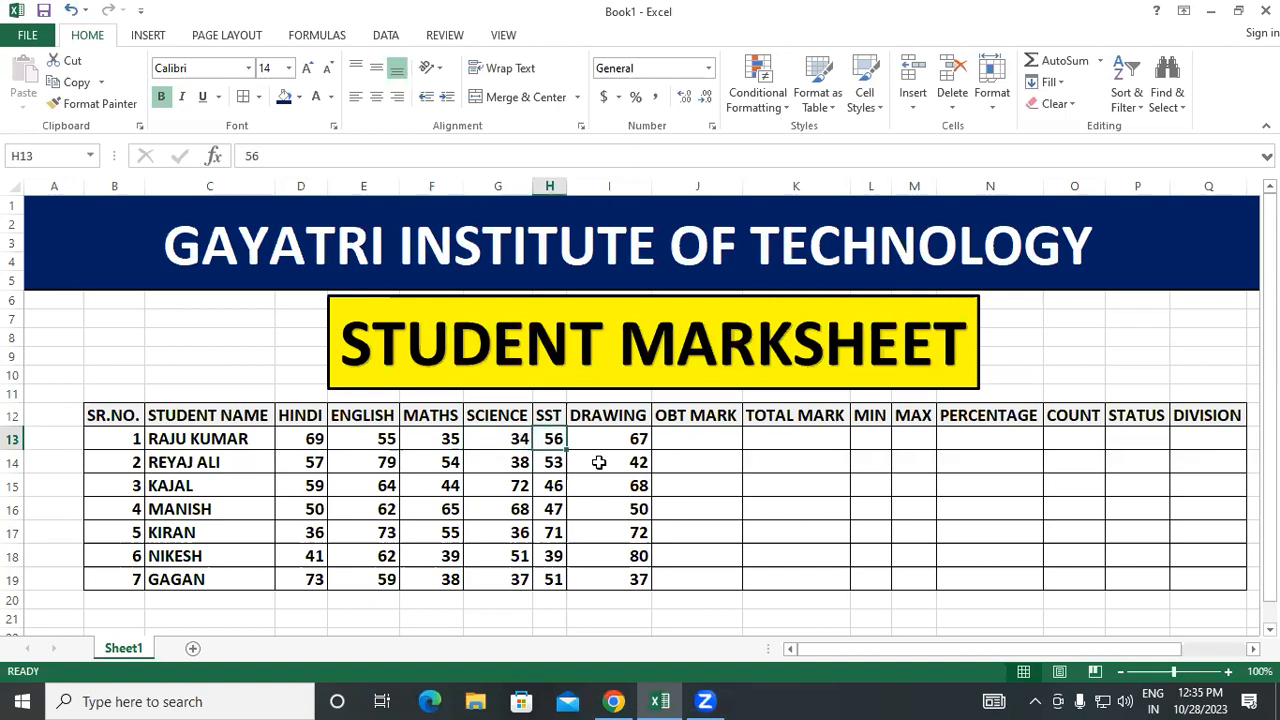
left_click(610, 446)
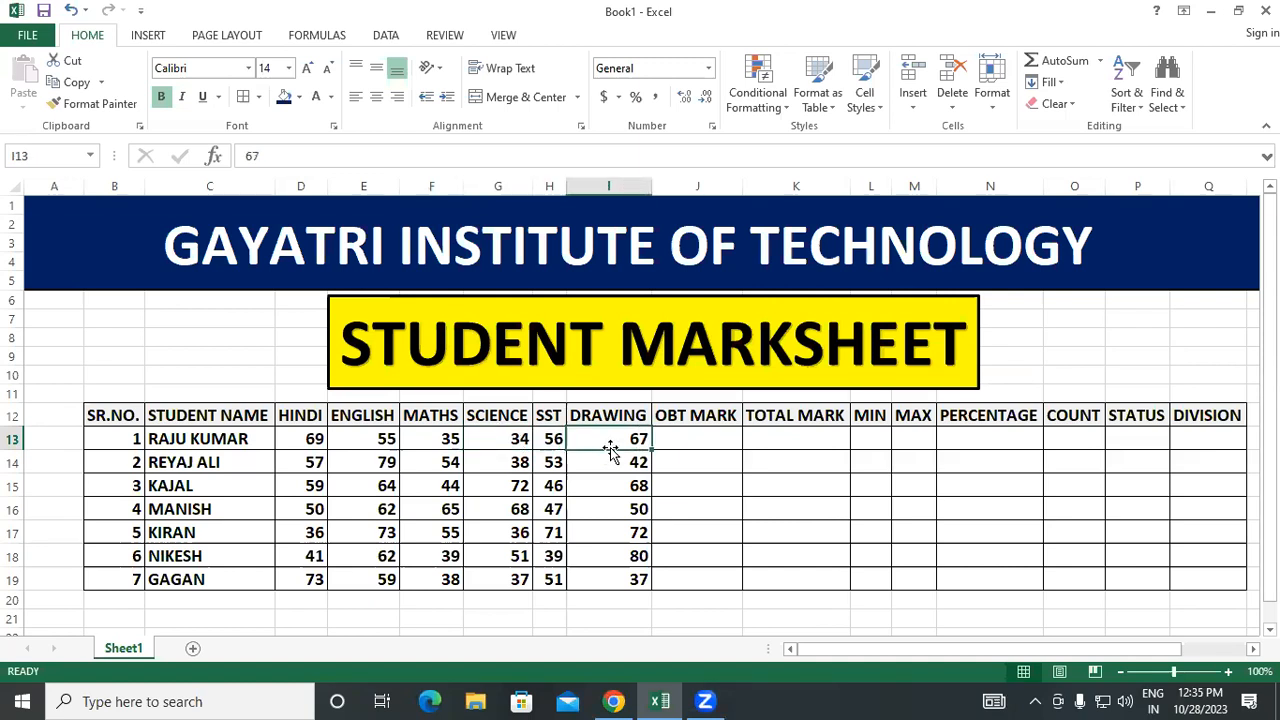
Enter =SUM(D13:I13) in cell J13 to calculate the first student's obtained marks
left_click(718, 439)
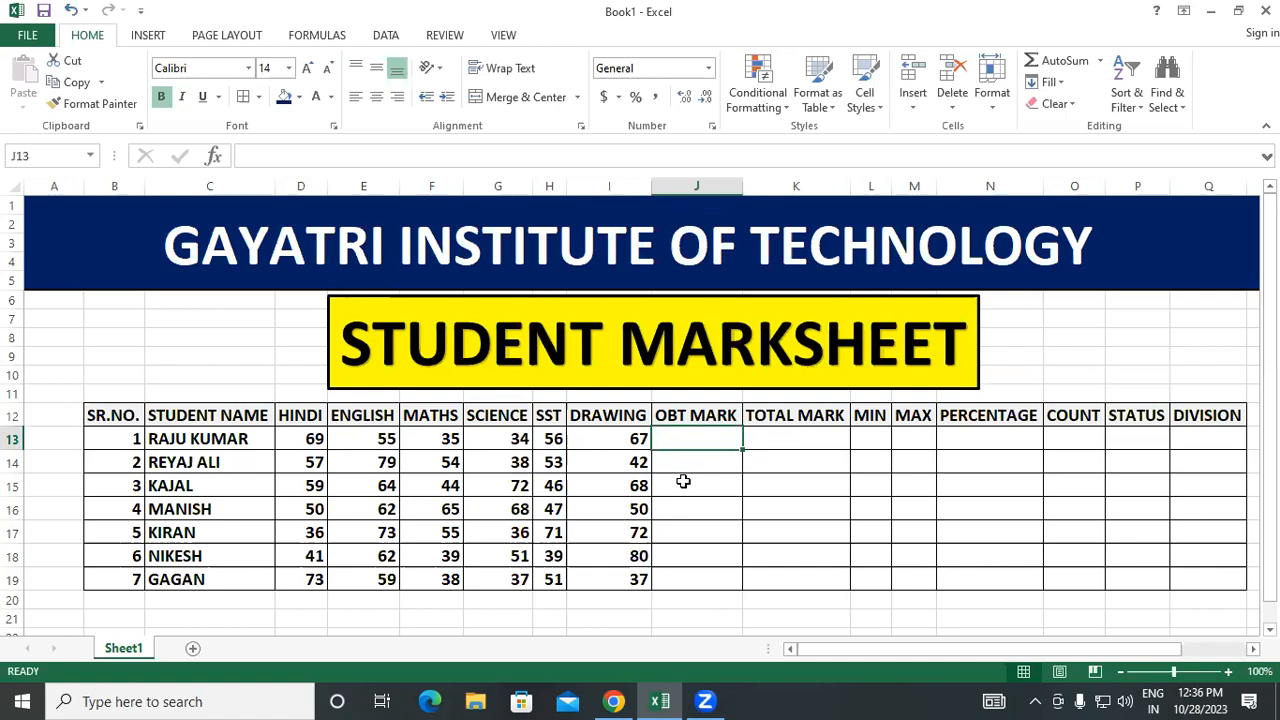
type("=SUM")
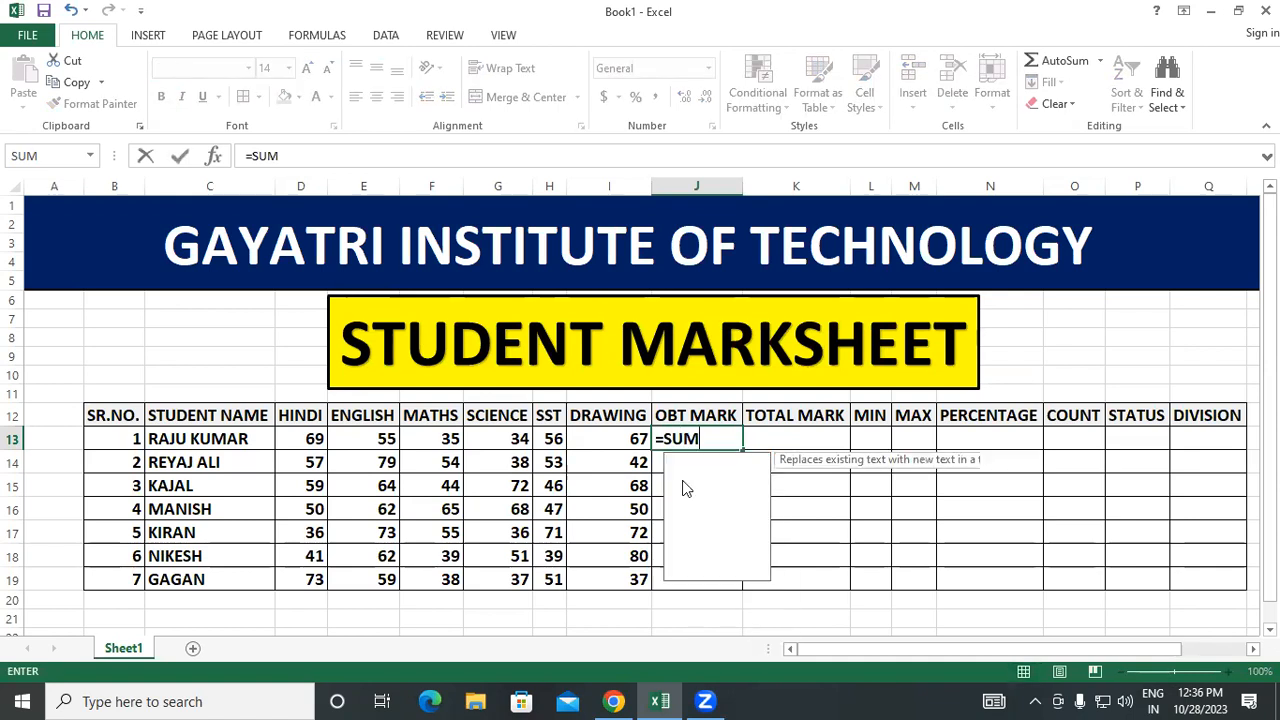
type("(")
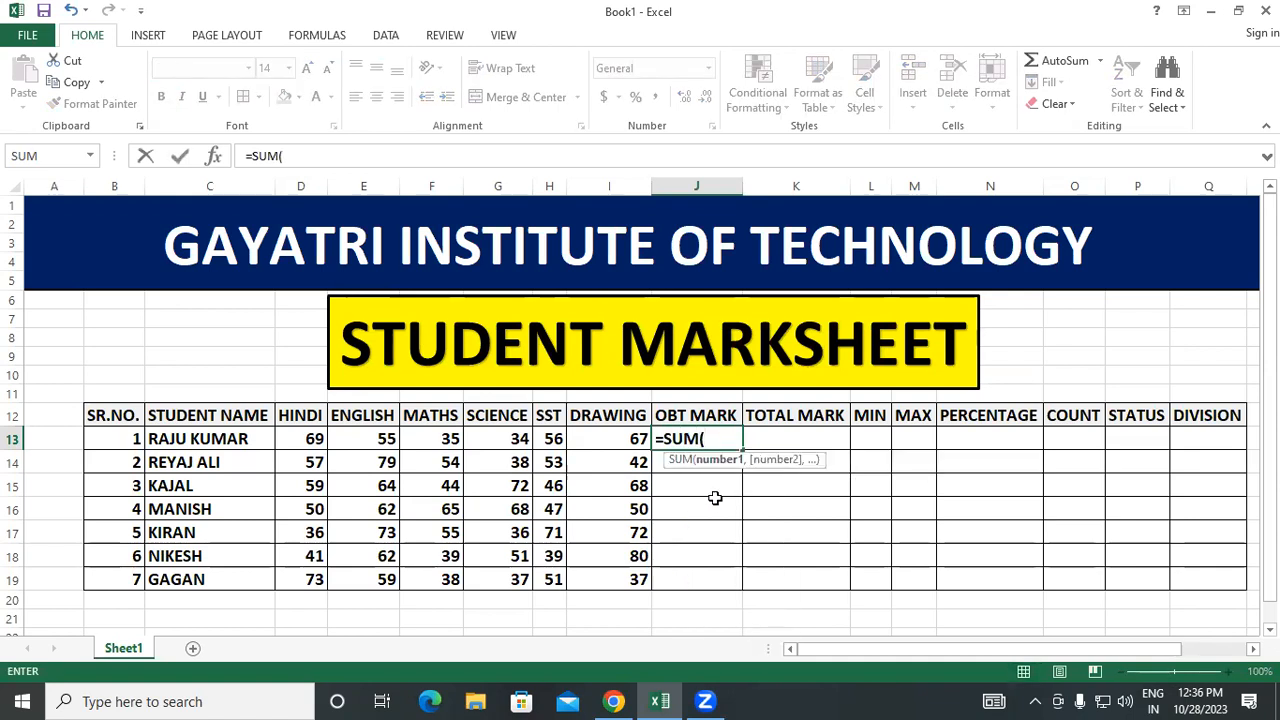
left_click_drag(318, 442, 614, 442)
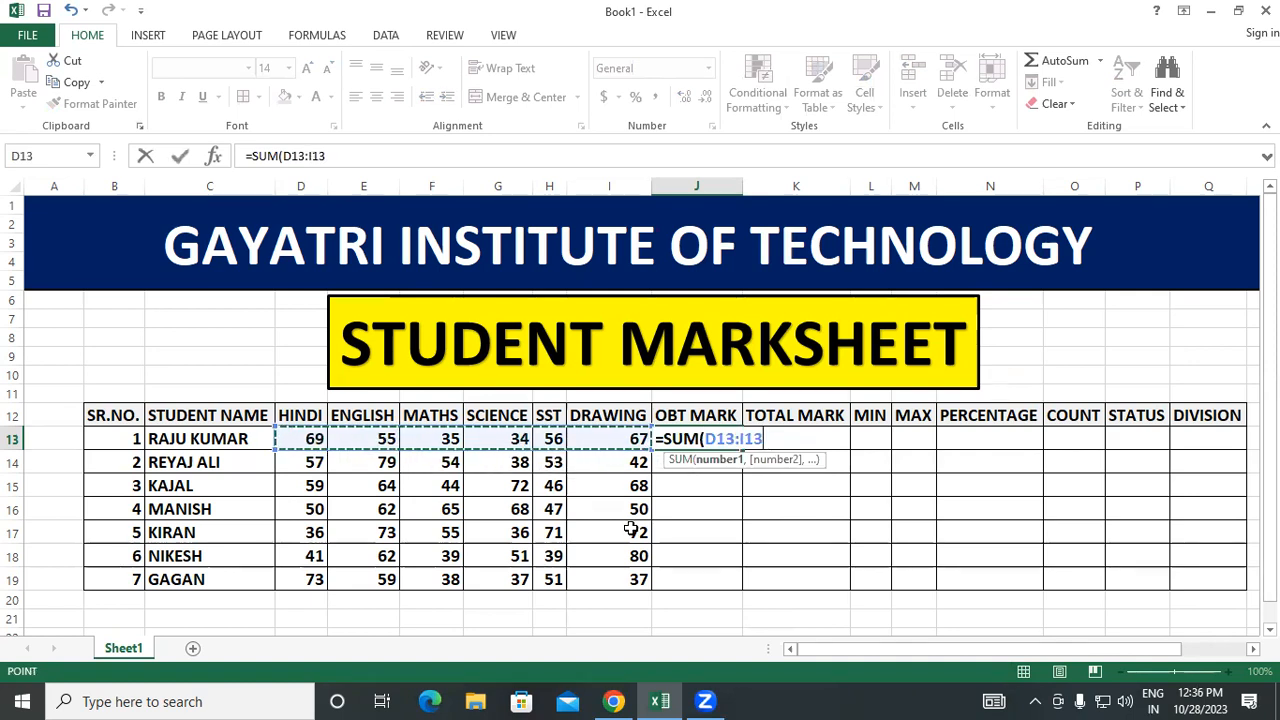
type(")")
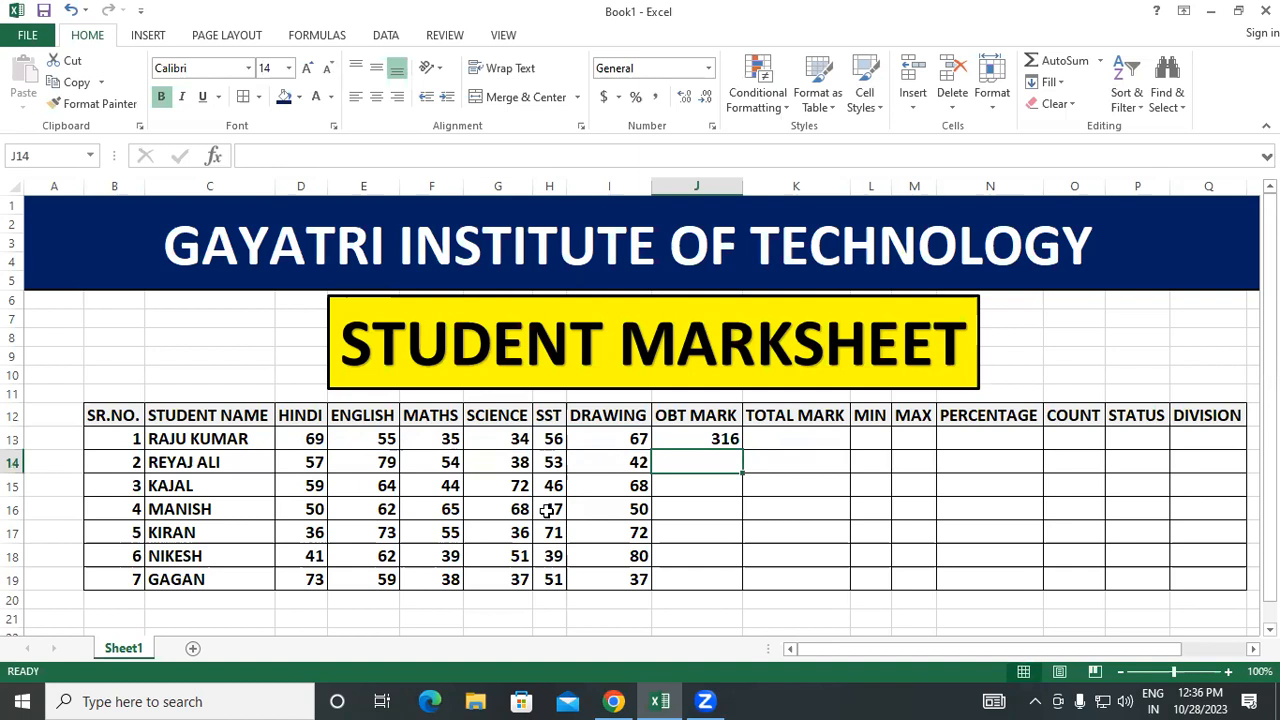
Clear the SUM formula from the OBT MARK cell J13
left_click(720, 438)
key("Delete")
left_click(765, 529)
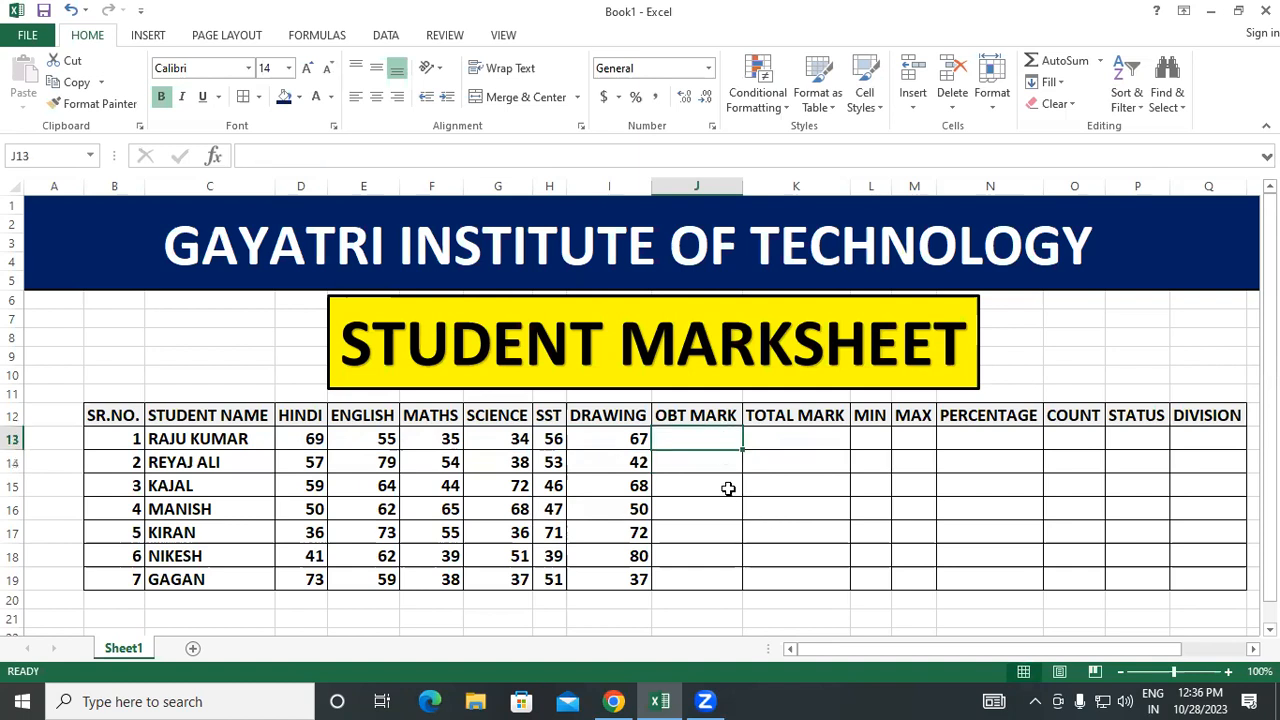
Enter =D13+E13+F13+G13+H13+I13 in cell J13 to add the first student's six subject marks individually
left_click(709, 438)
type("=")
left_click(313, 438)
type("+")
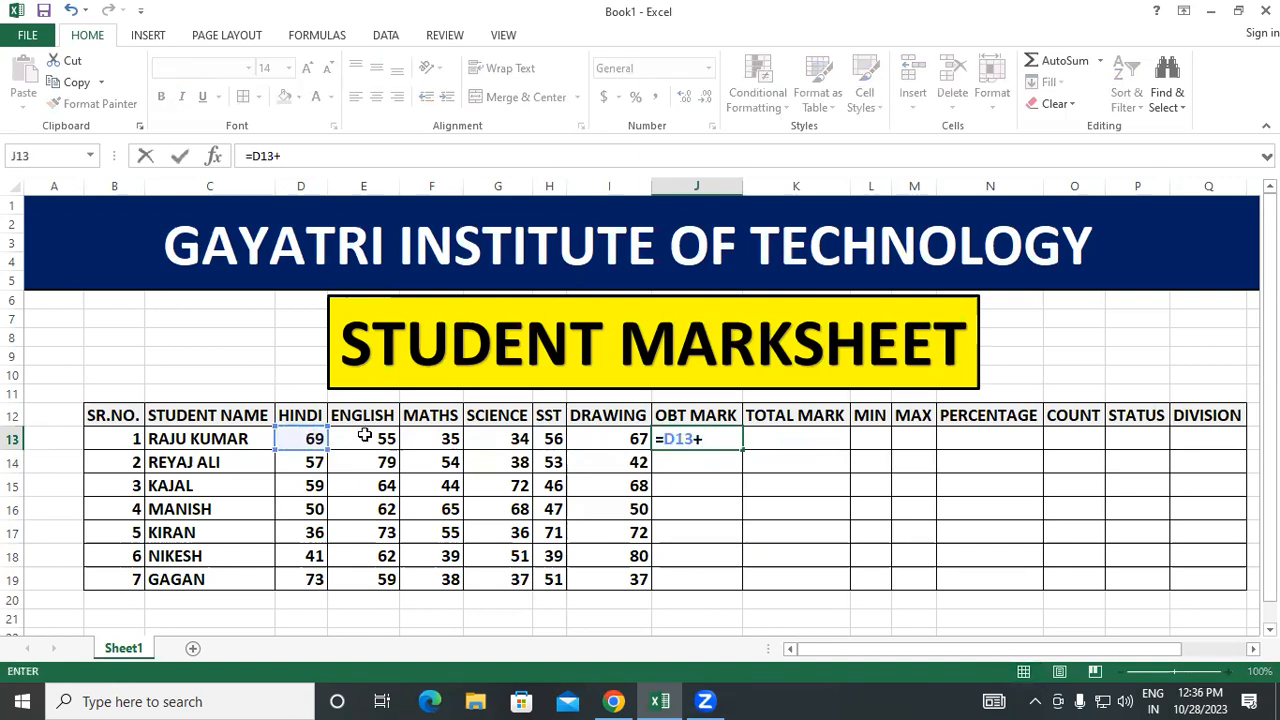
left_click(364, 436)
type("+")
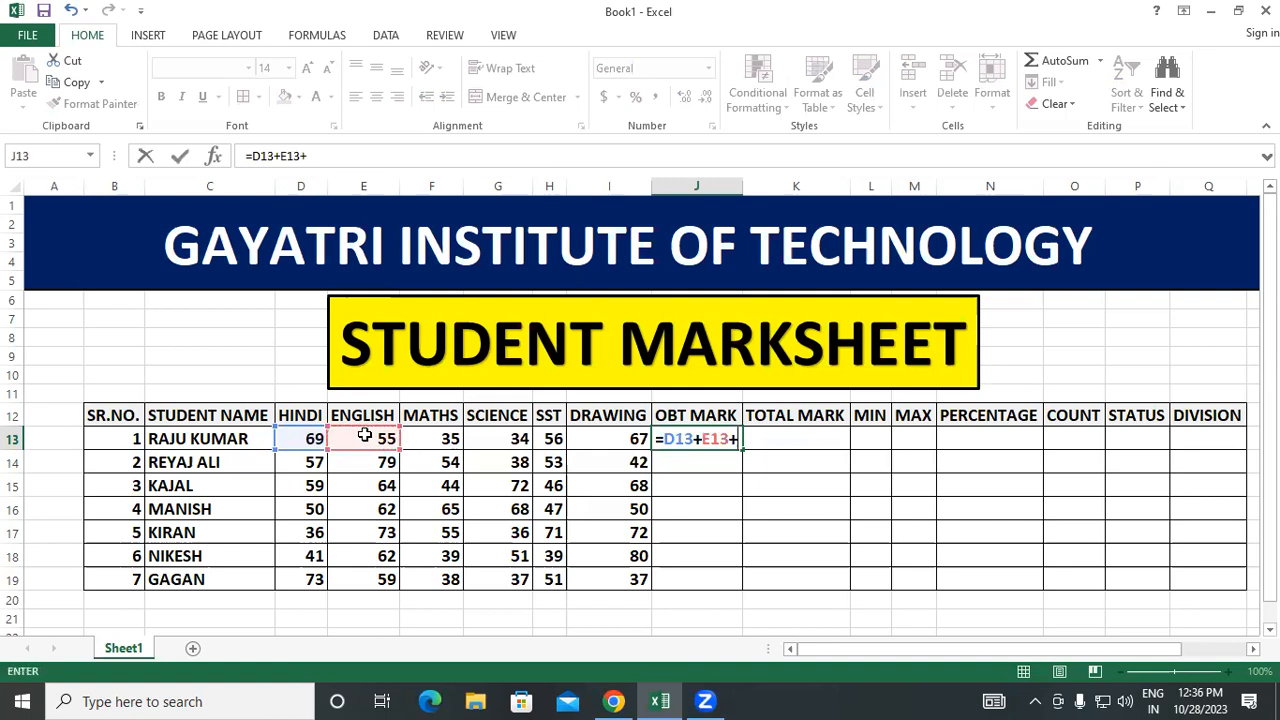
left_click(430, 435)
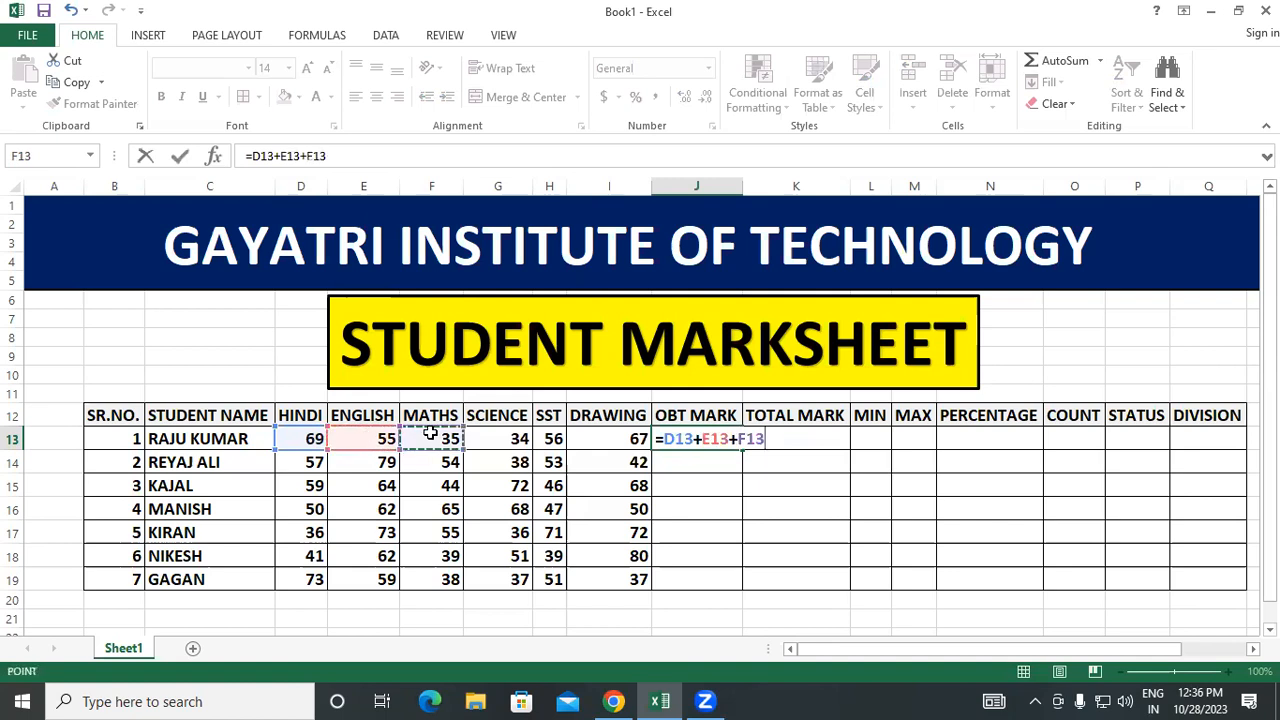
type("+")
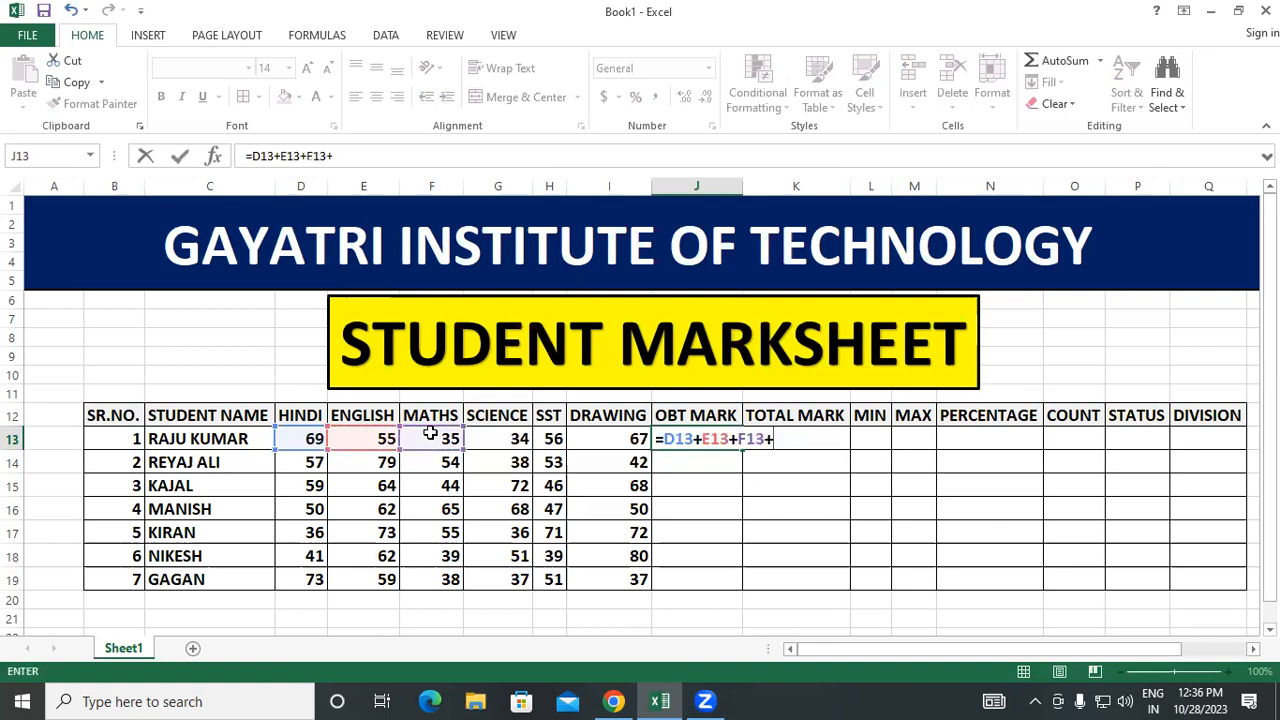
left_click(488, 442)
type("+")
left_click(549, 438)
type("+")
left_click(623, 440)
key("Return")
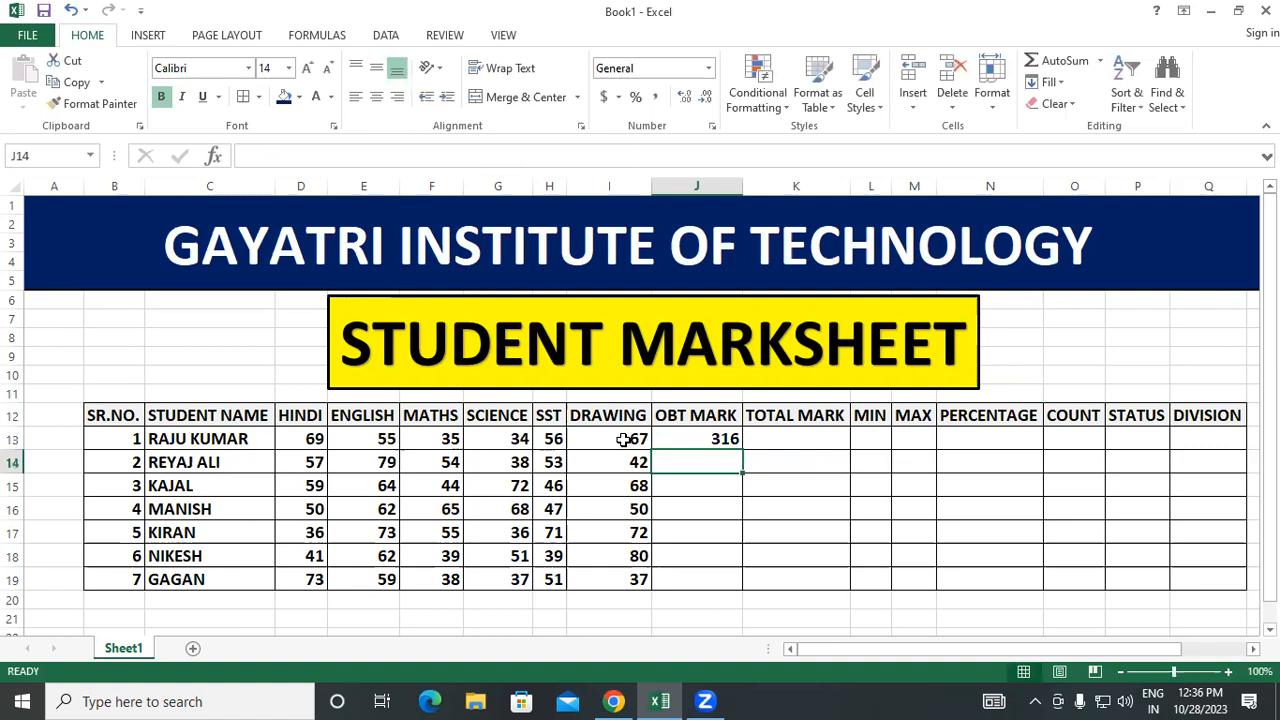
Clear the cell-by-cell addition formula from J13
left_click(688, 431)
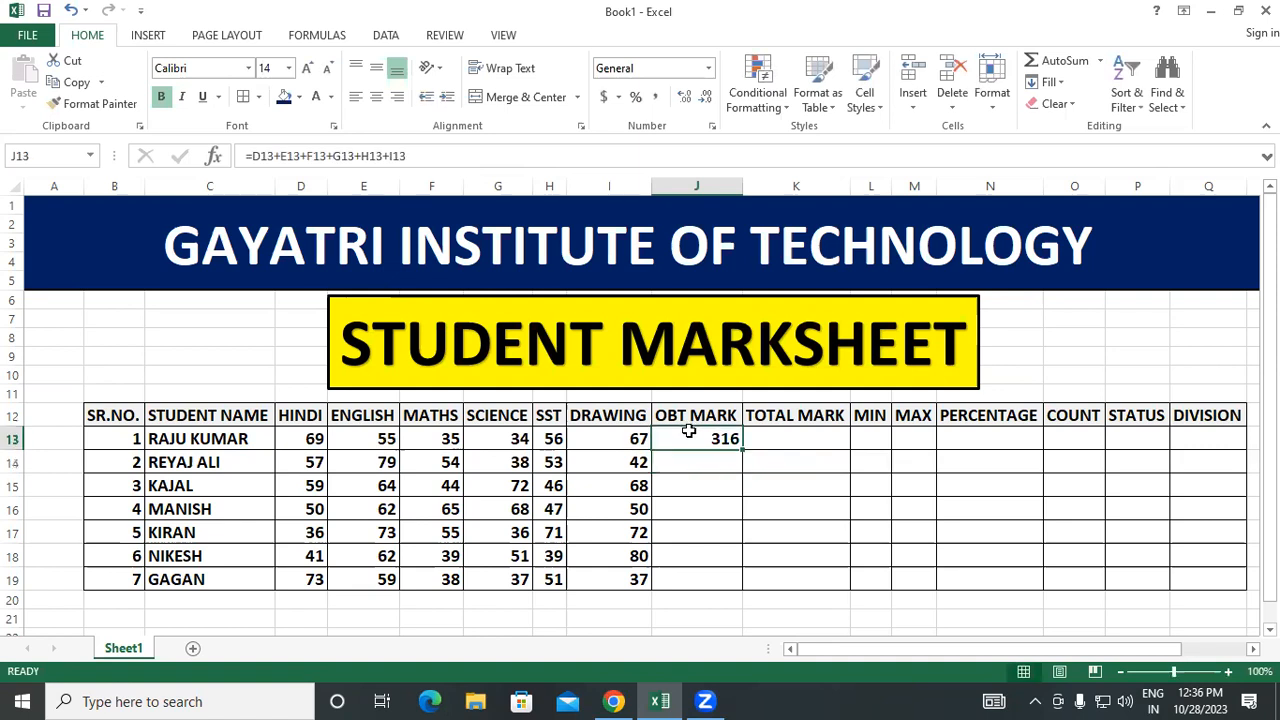
key("Delete")
key("Right")
Total the first student's subject marks in the OBT MARK cell J13 with AutoSum
left_click(707, 436)
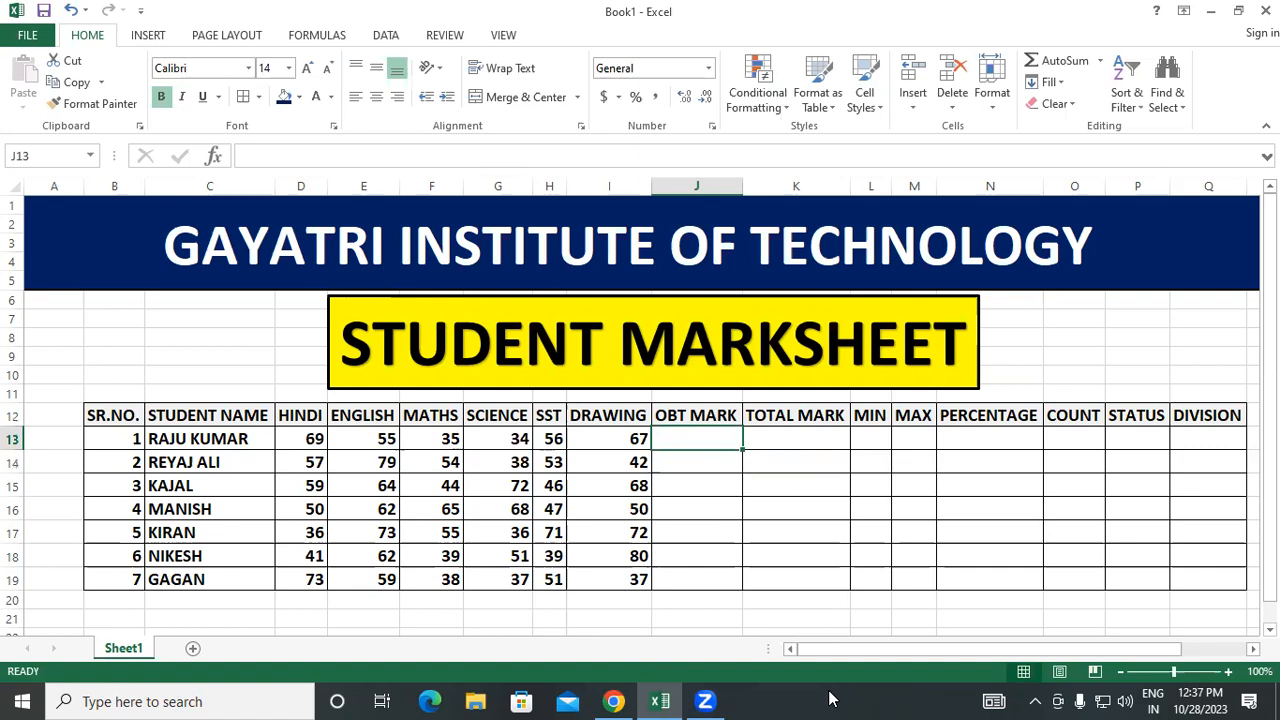
key("alt+equal")
key("Return")
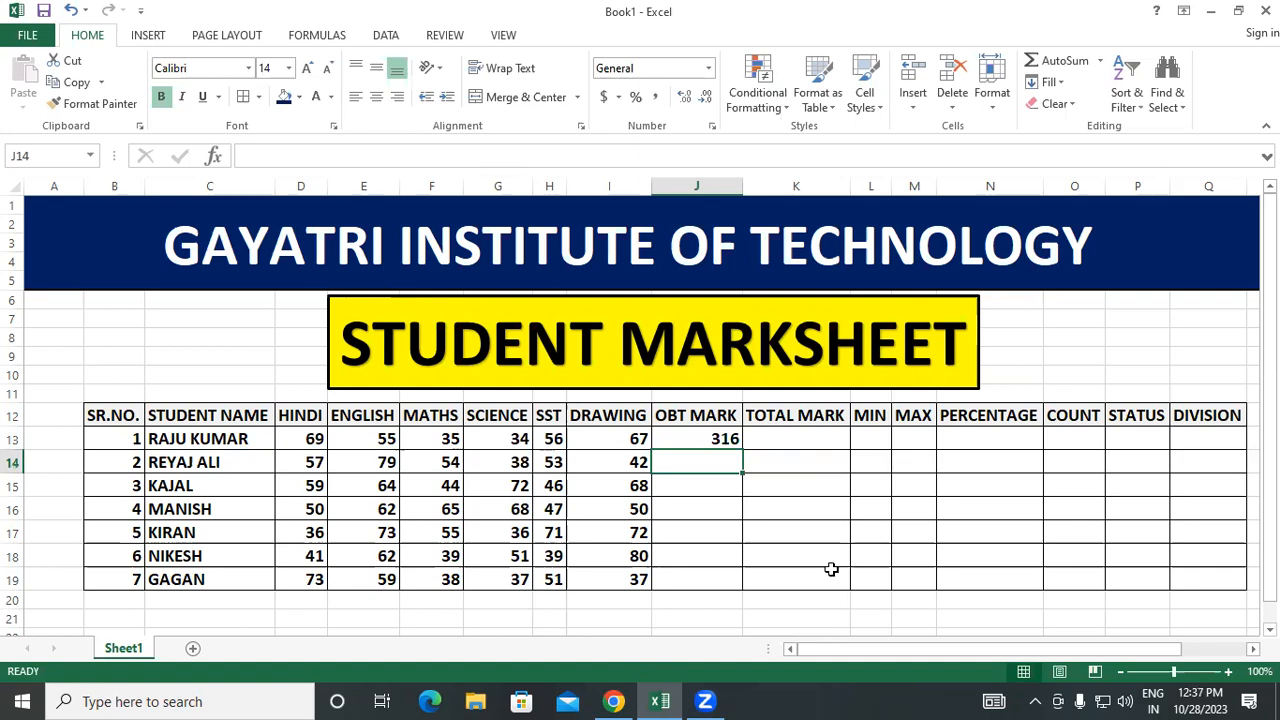
Clear the AutoSum formula from the first student's OBT MARK cell J13
left_click(728, 440)
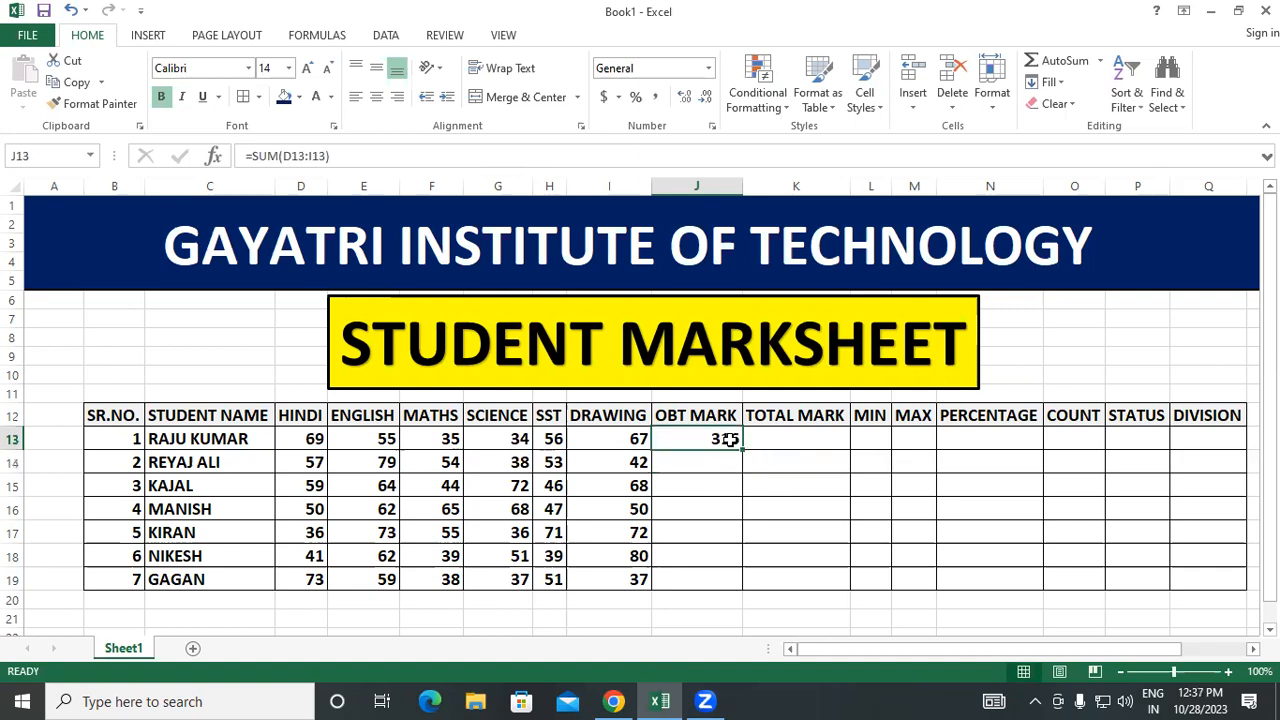
key("Delete")
left_click(771, 551)
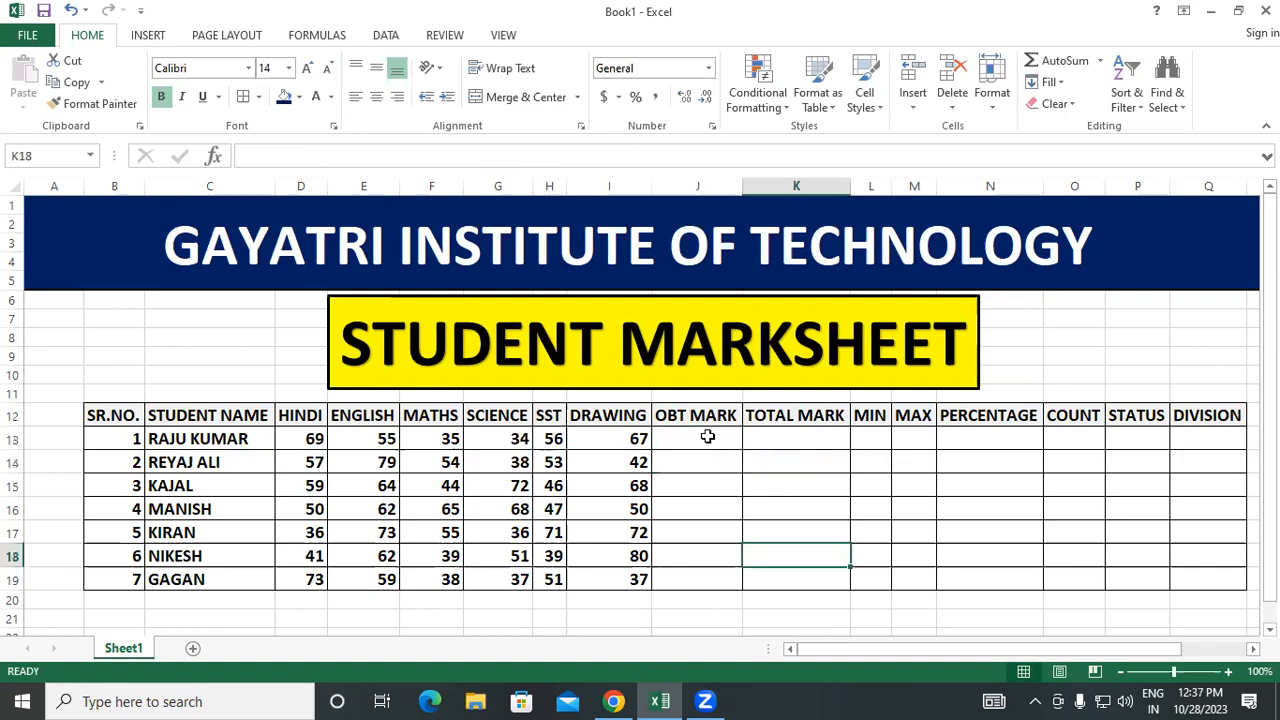
Total the first student's subject marks D13:I13 in J13 with AutoSum and fill the formula down to J19
left_click(707, 437)
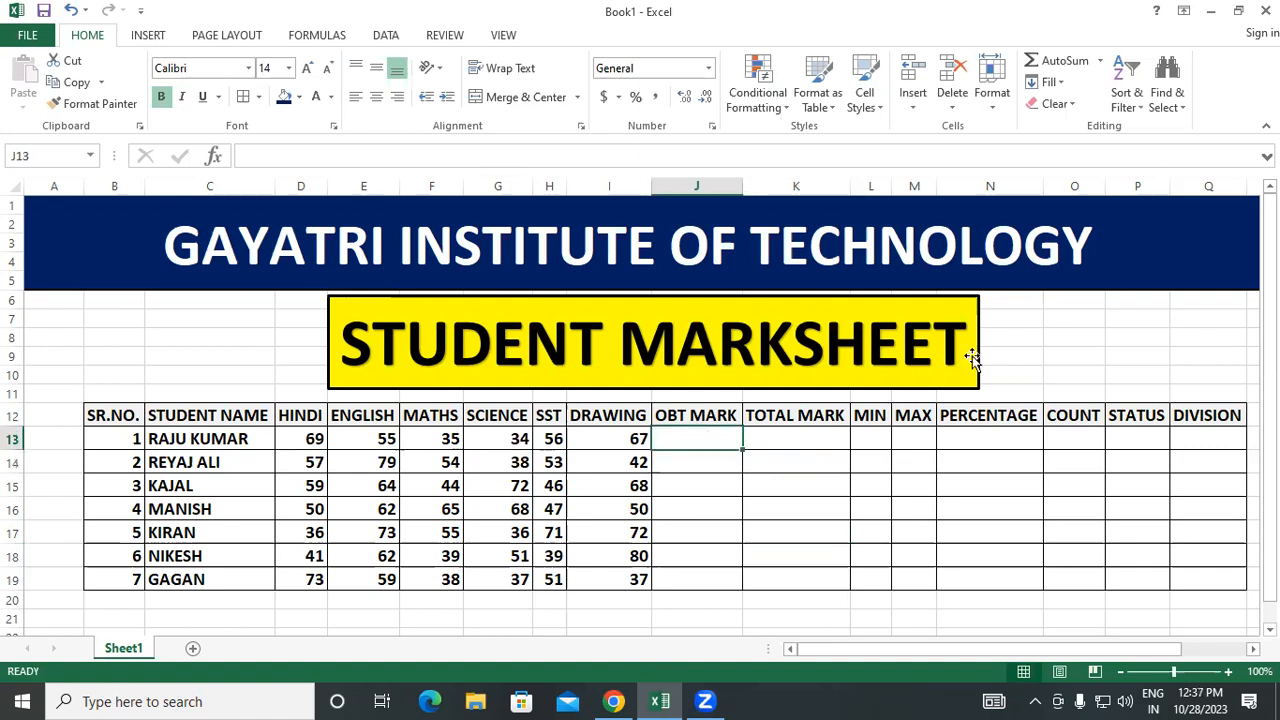
left_click(1072, 64)
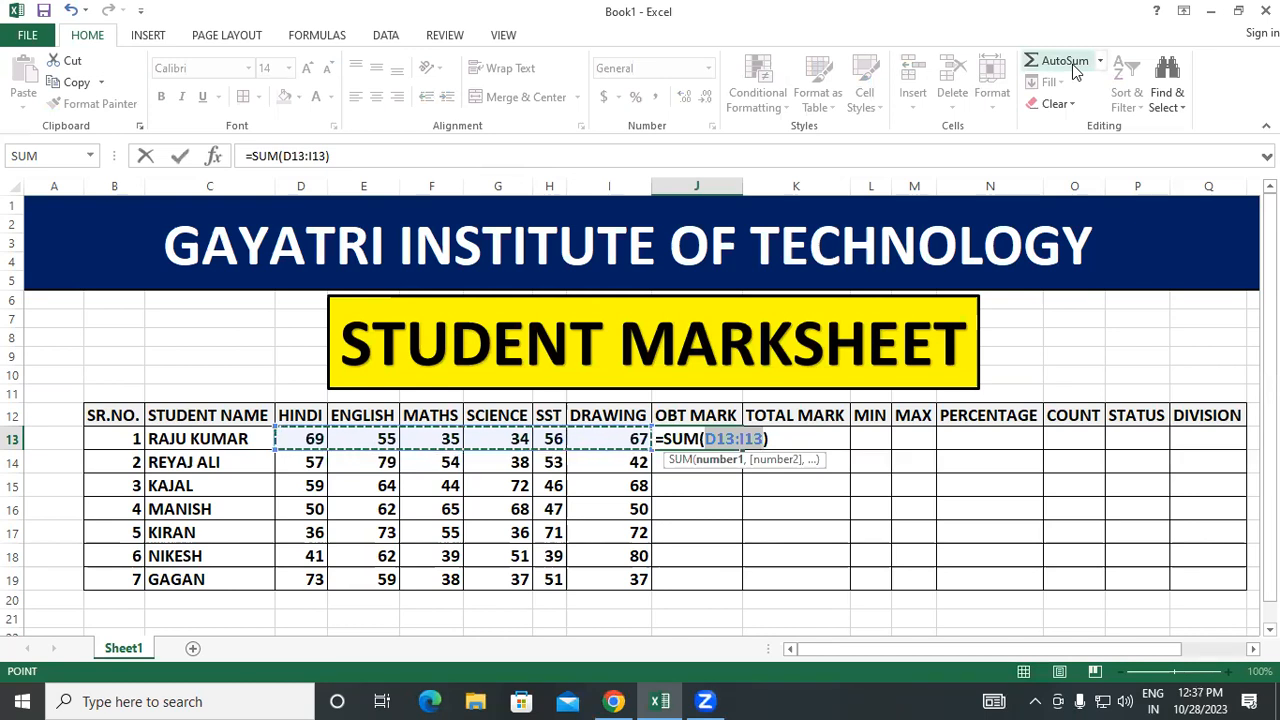
key("Return")
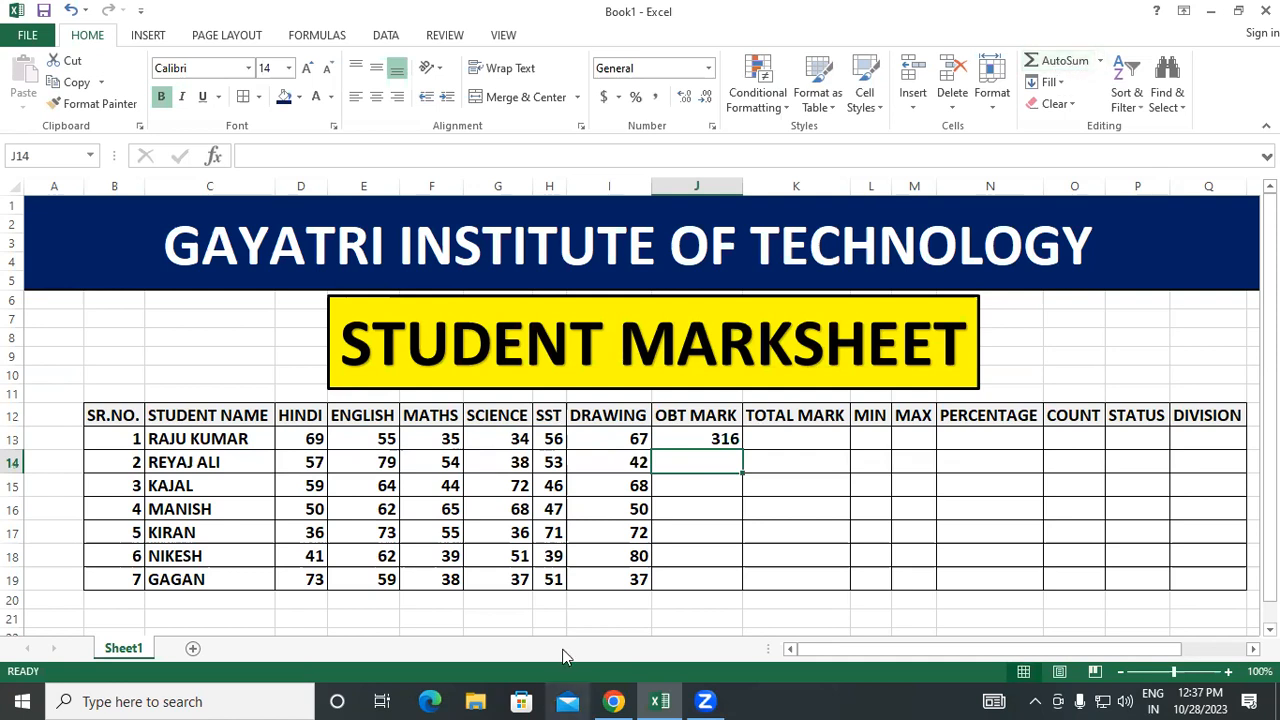
left_click(722, 440)
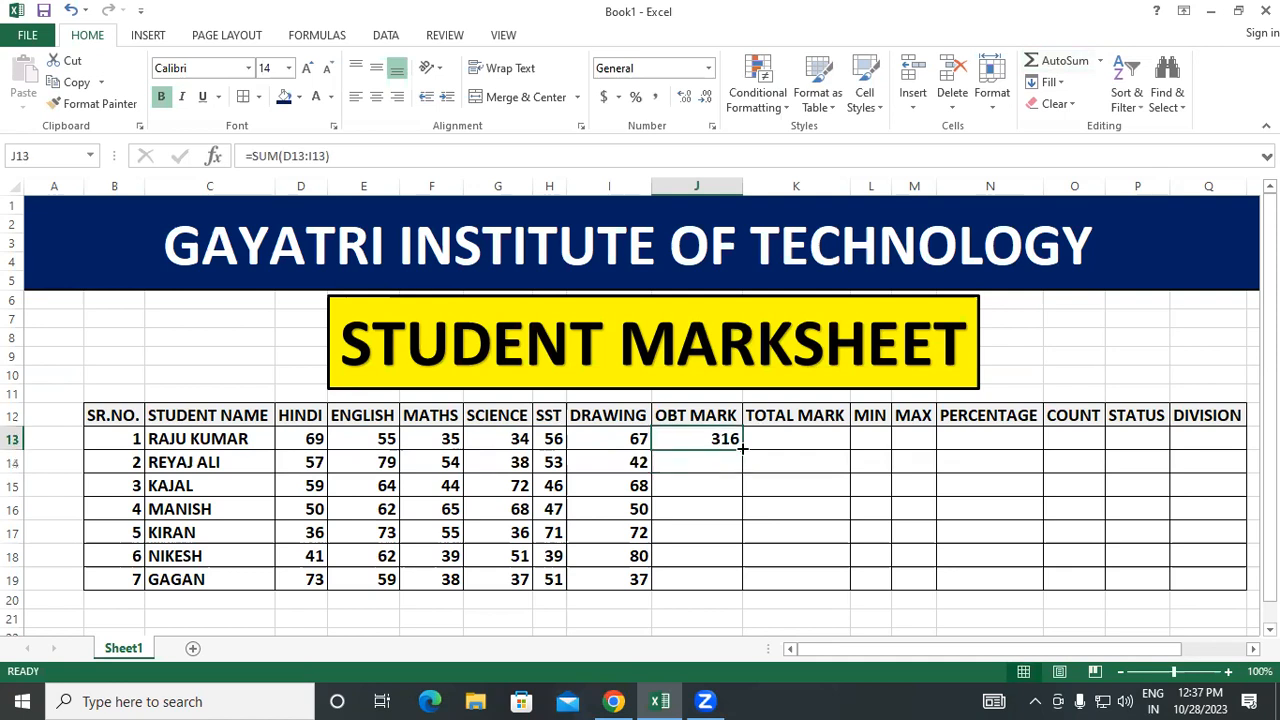
double_click(742, 449)
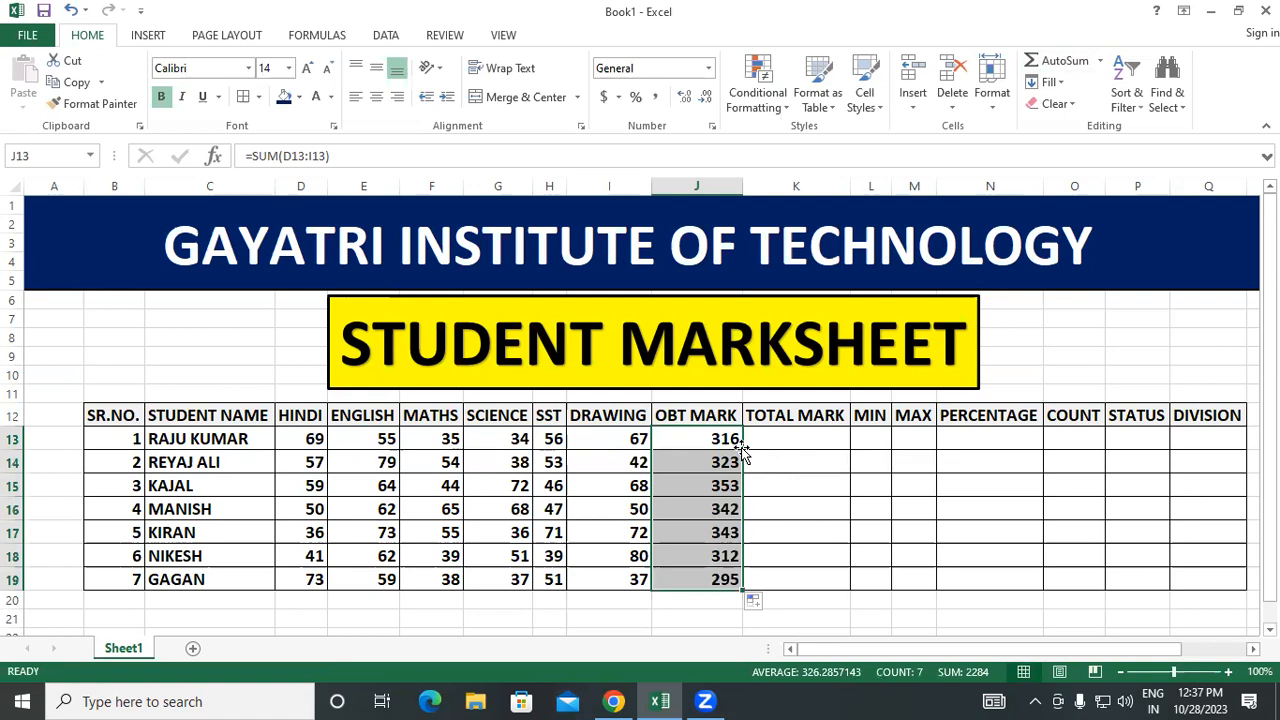
left_click(820, 463)
left_click(810, 418)
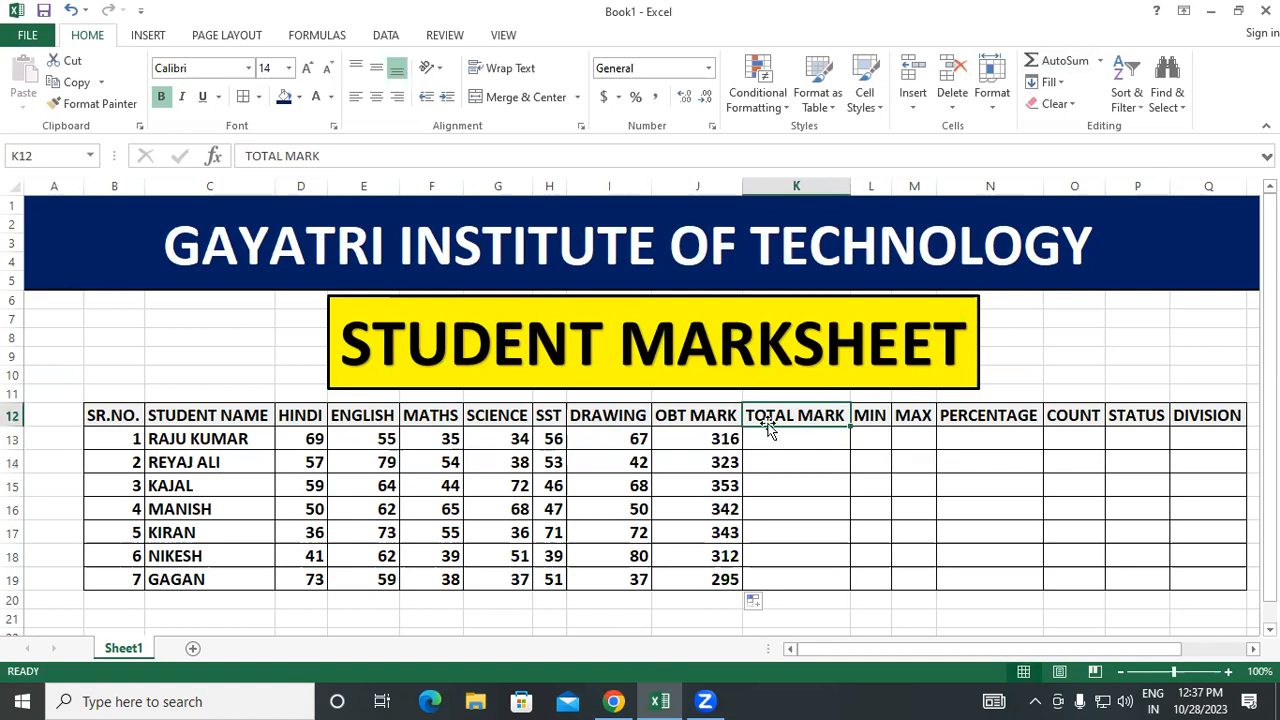
left_click(380, 445)
left_click(440, 445)
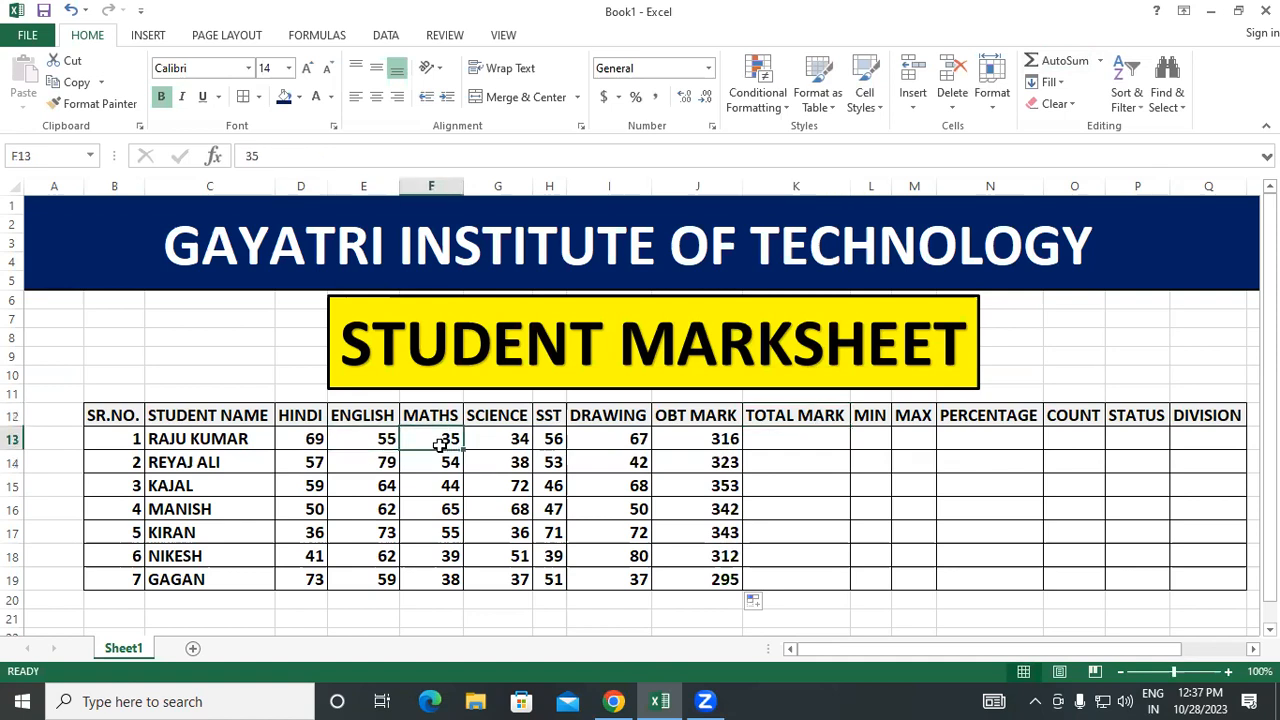
left_click(549, 462)
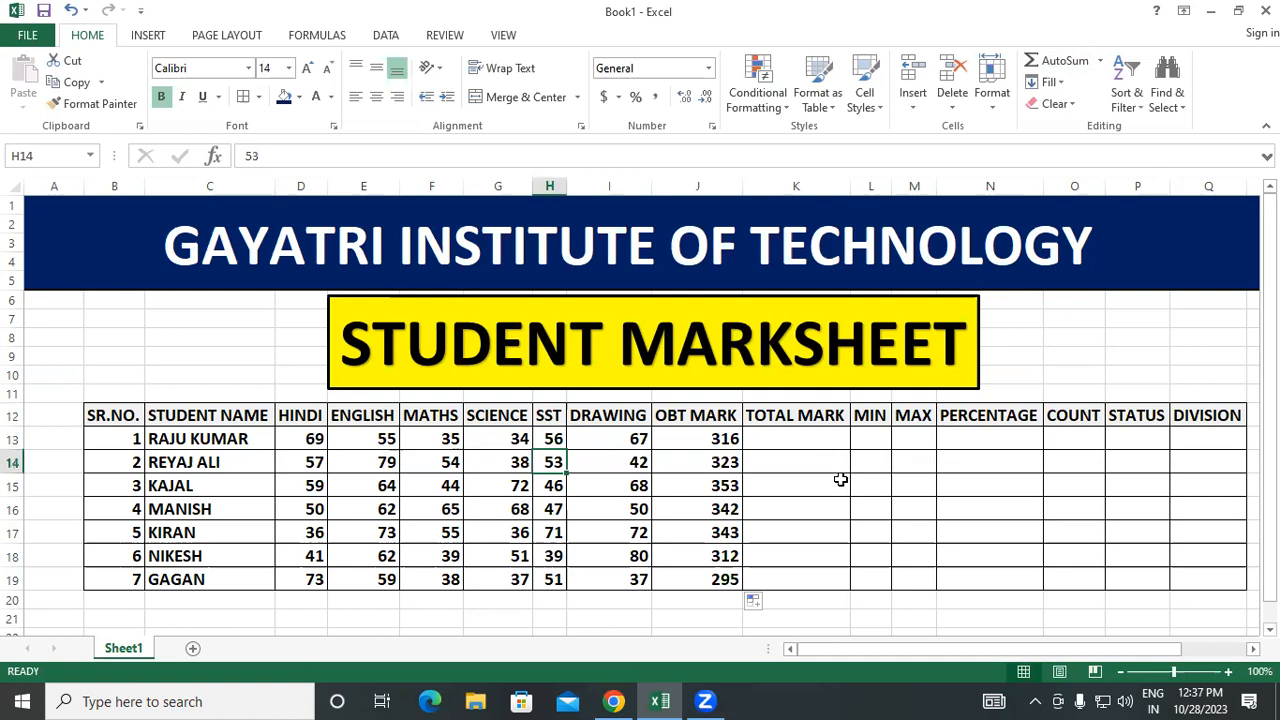
Enter 600 as the first student's TOTAL MARK in K13 and copy it down to K19
left_click(797, 433)
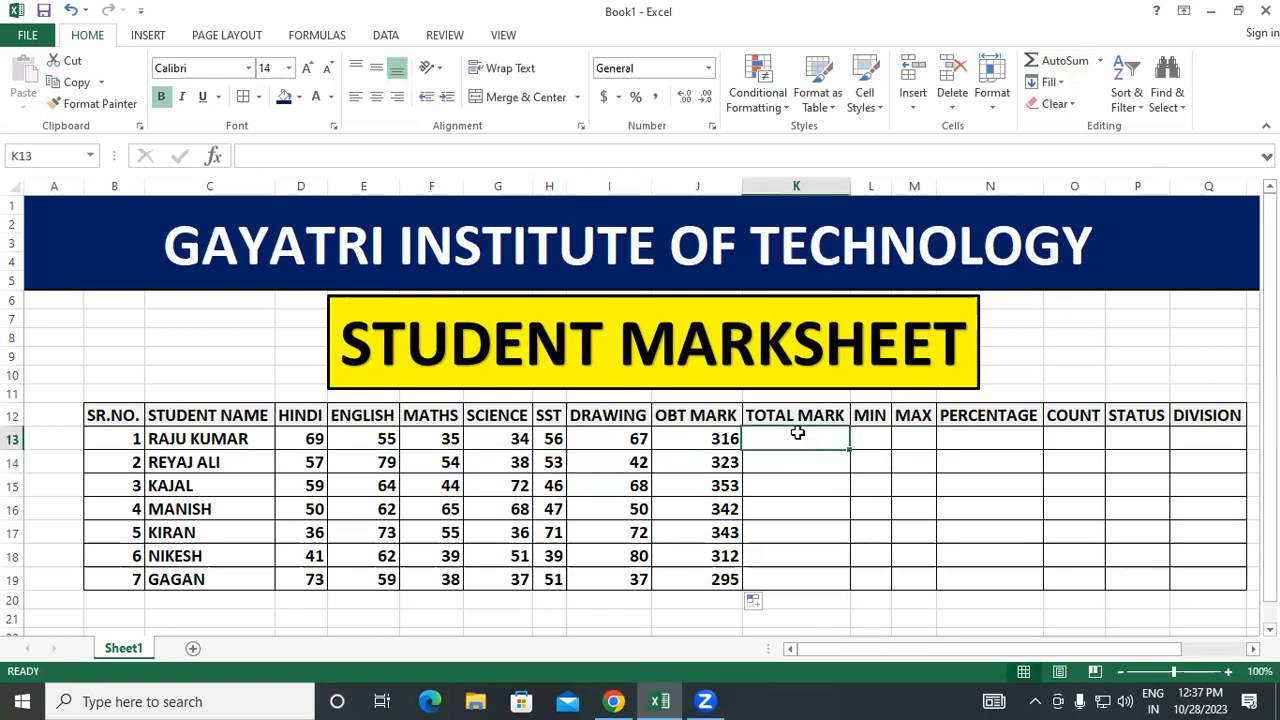
type("600")
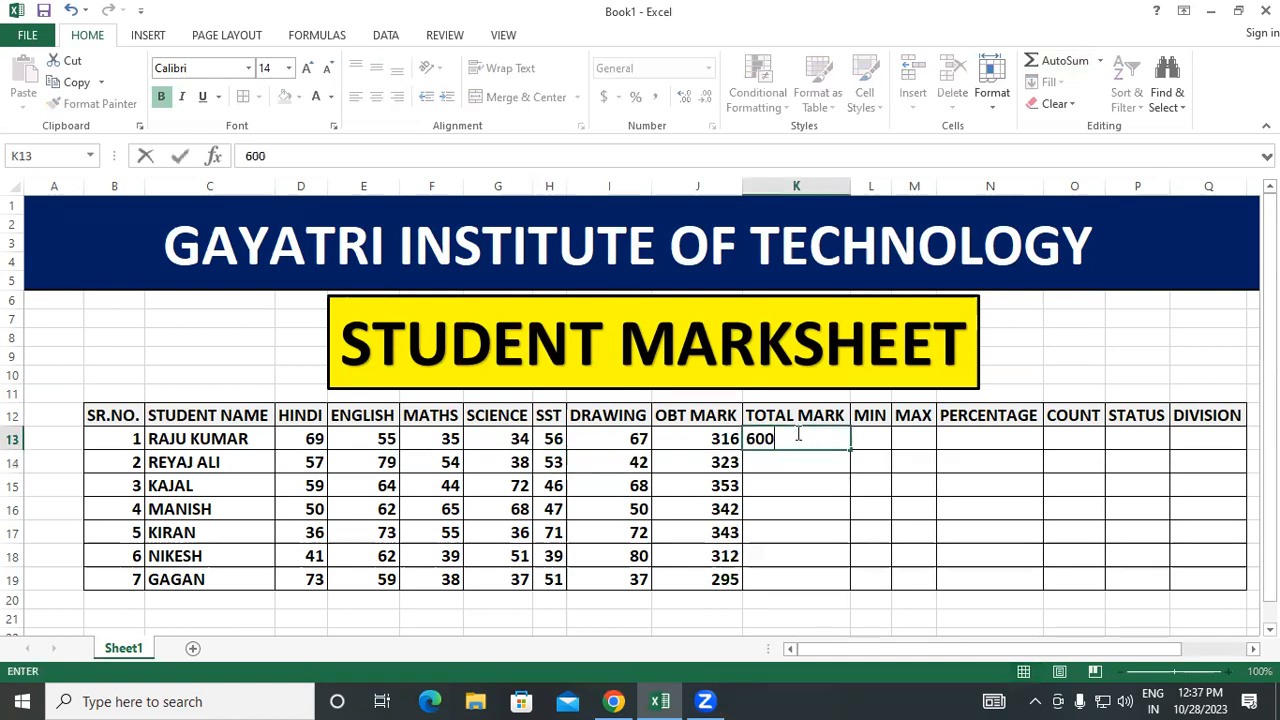
left_click(793, 502)
left_click(823, 438)
left_click_drag(847, 451, 858, 592)
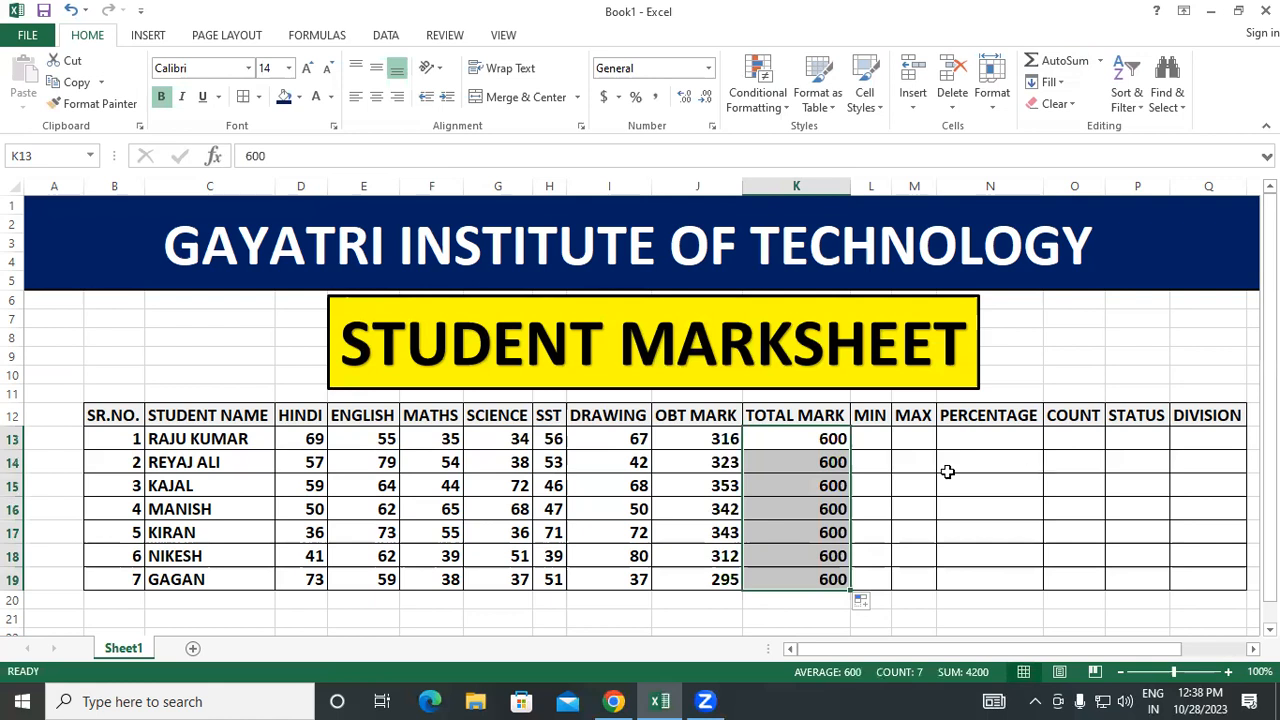
left_click(876, 438)
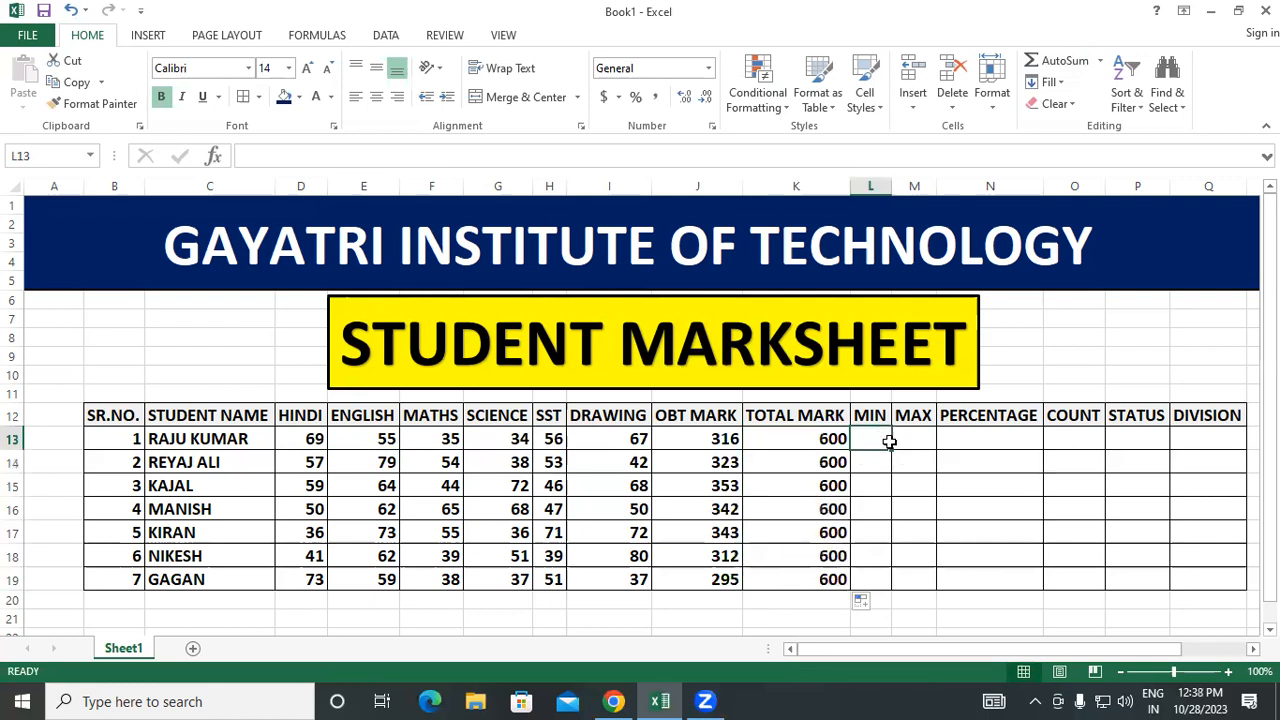
left_click(910, 440)
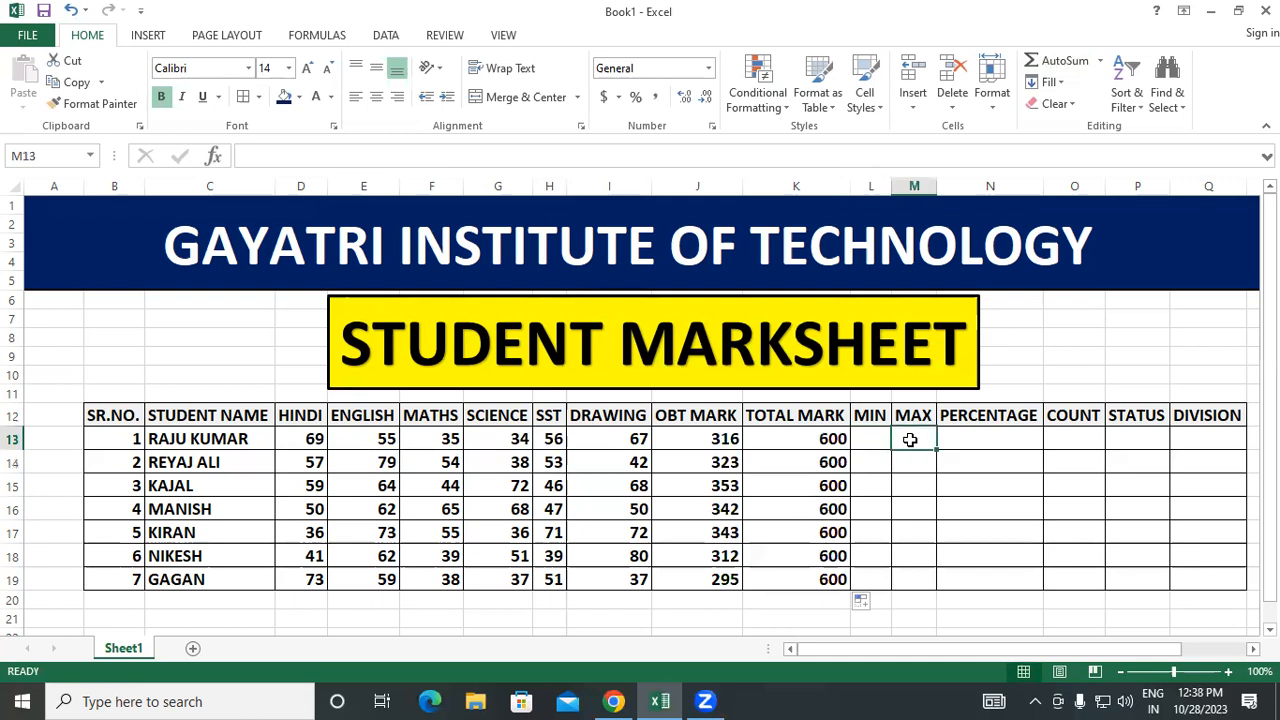
left_click(985, 437)
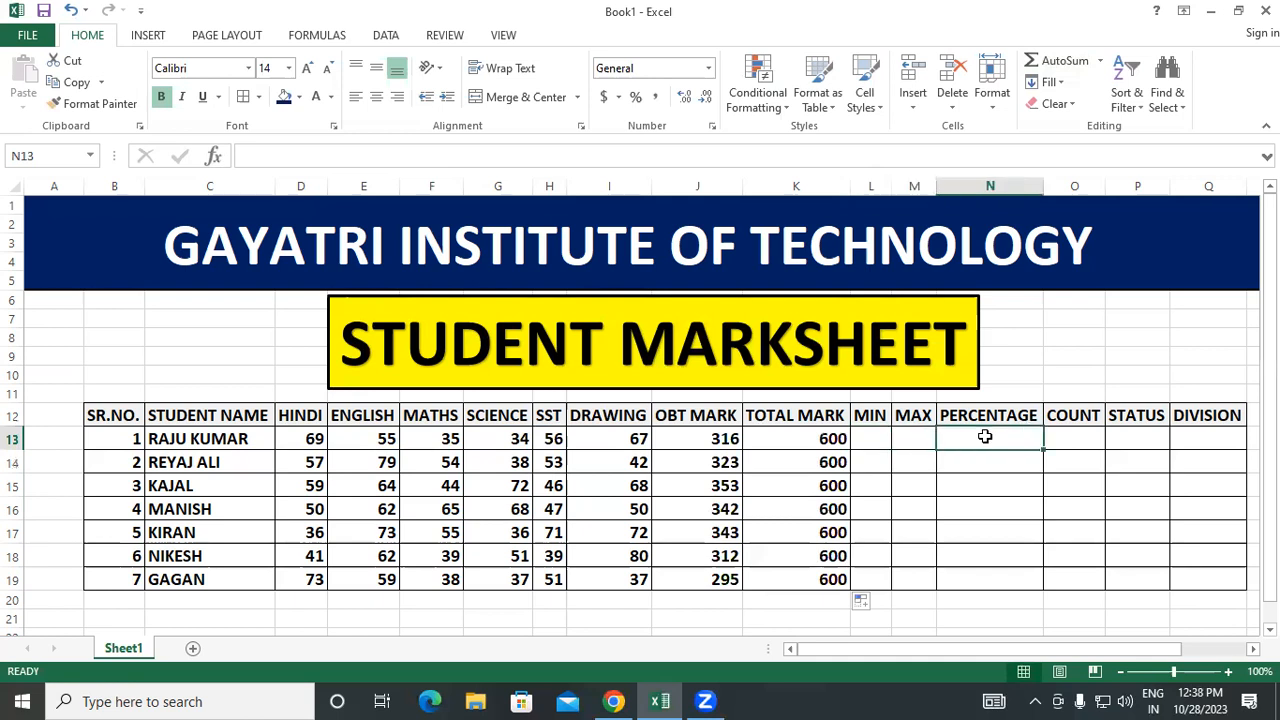
left_click_drag(300, 418, 818, 586)
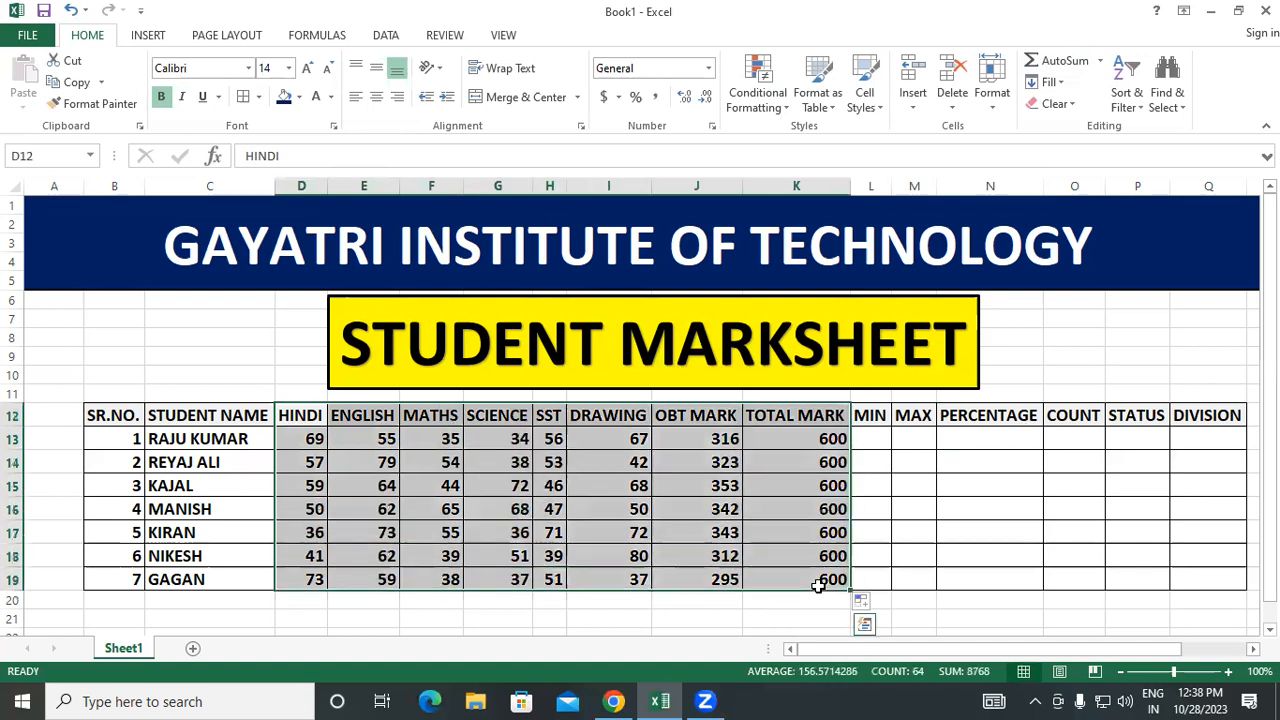
Enter =MIN(D13:I13) in the MIN cell L13 to get the first student's lowest subject mark
left_click(879, 443)
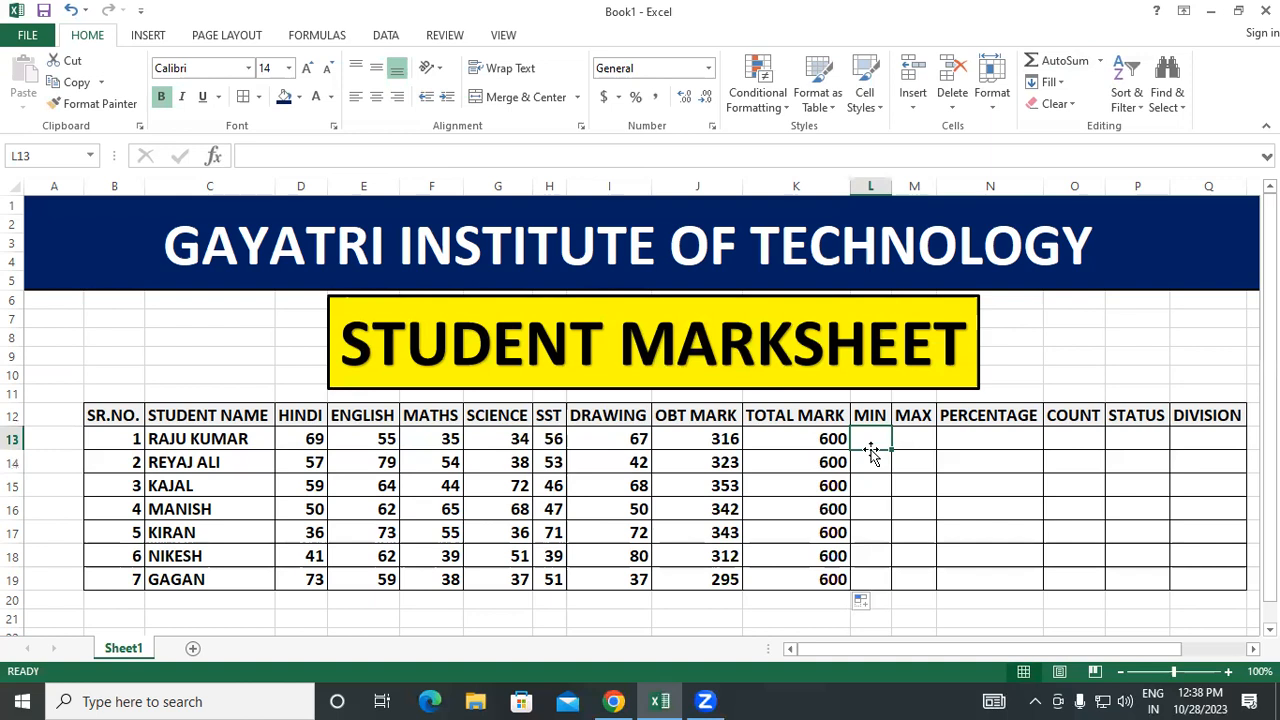
type("=")
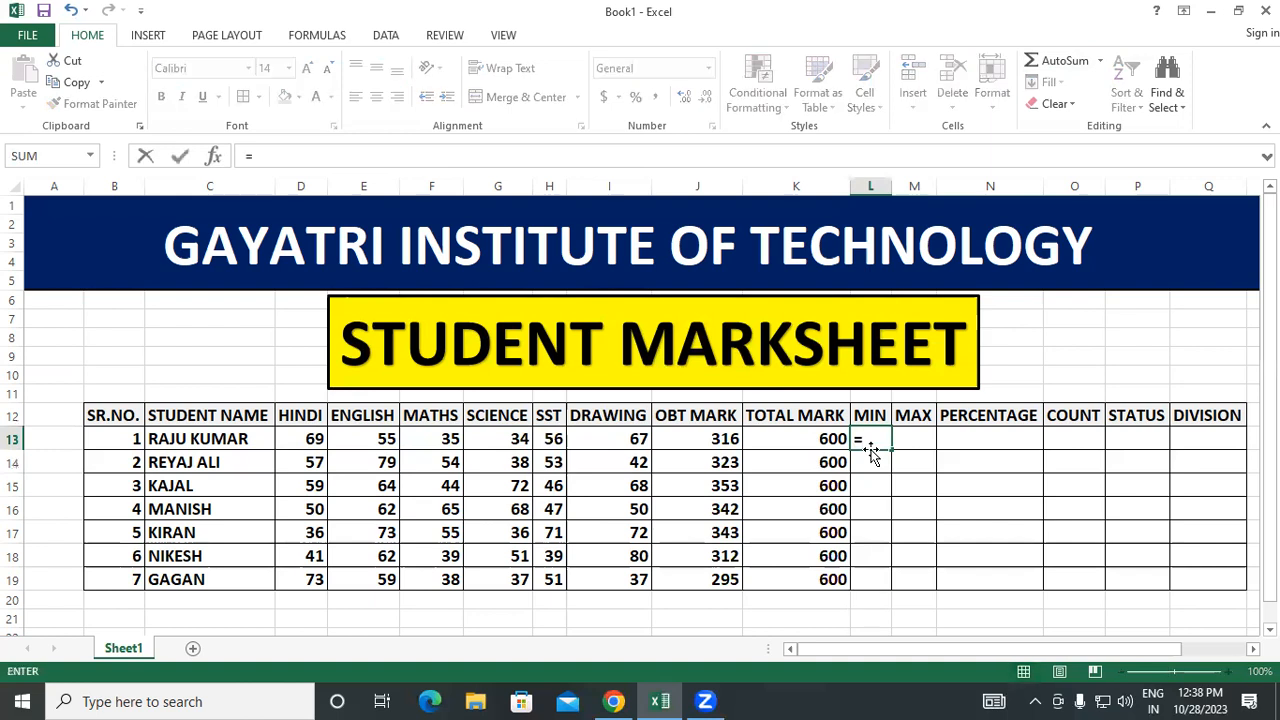
type("MIN")
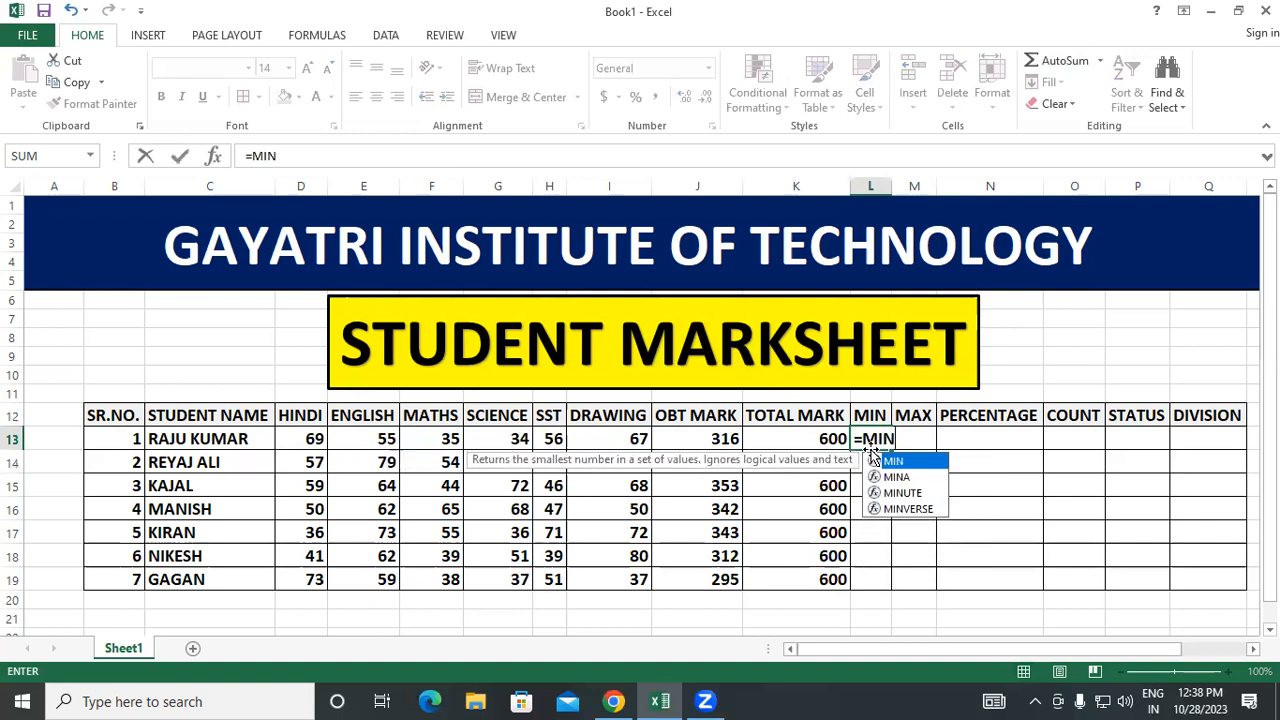
type("(")
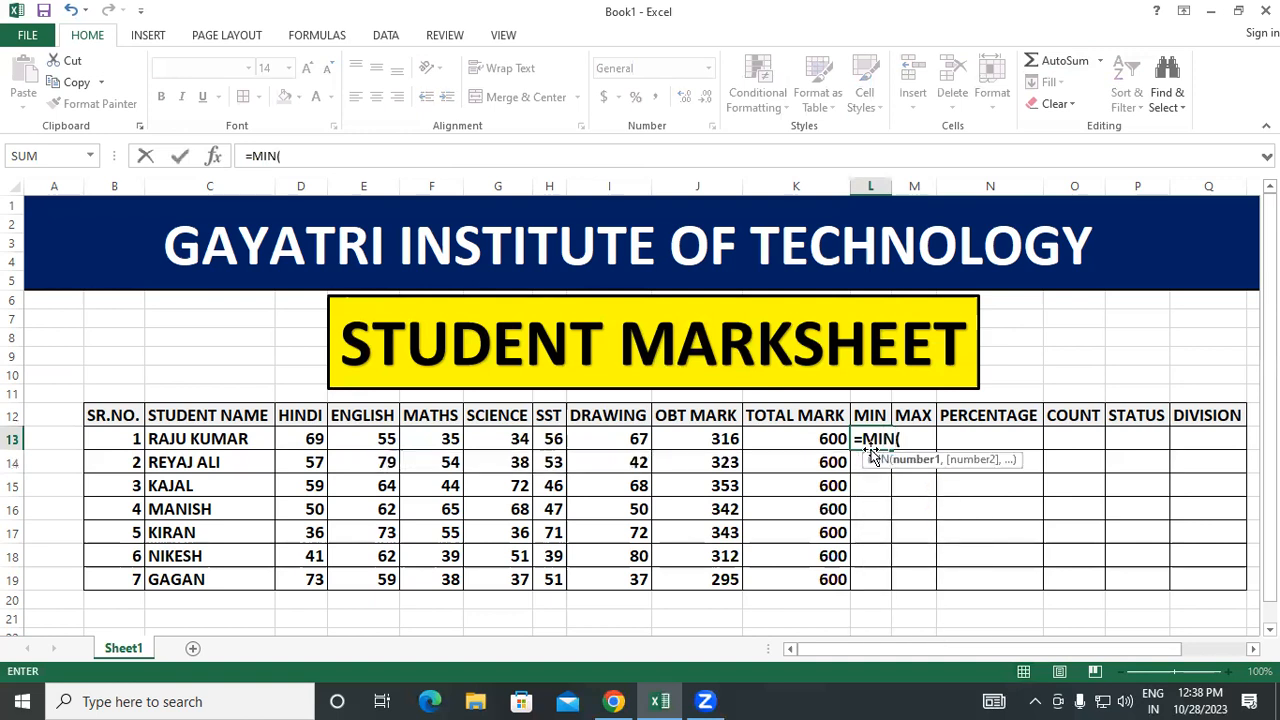
left_click_drag(310, 440, 640, 442)
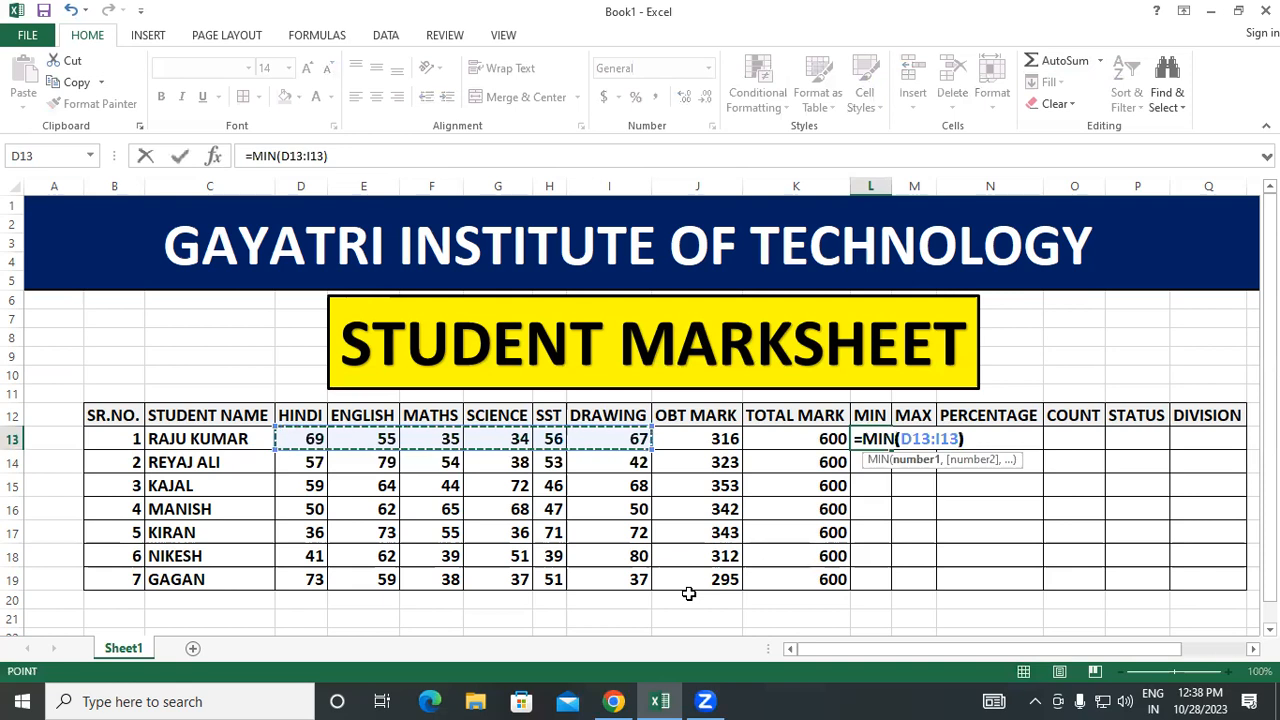
key("Return")
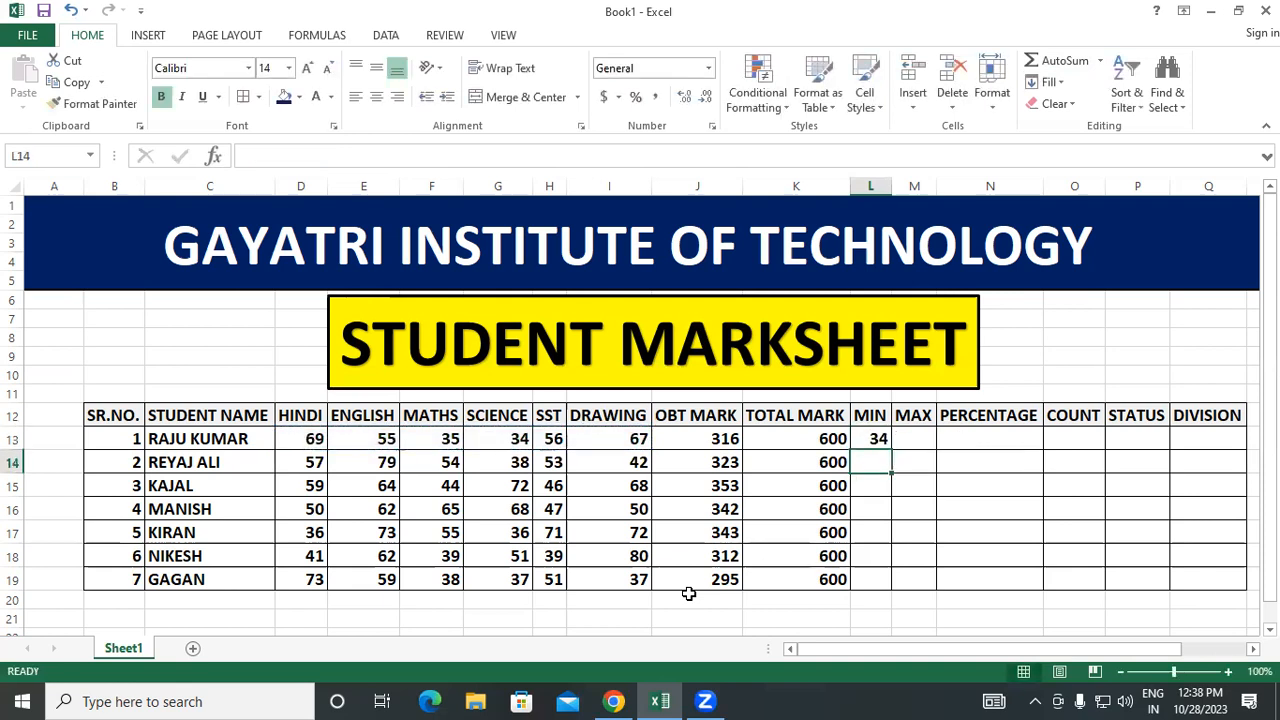
Fill the MIN formula from L13 down to L19 for all the students
left_click(312, 462)
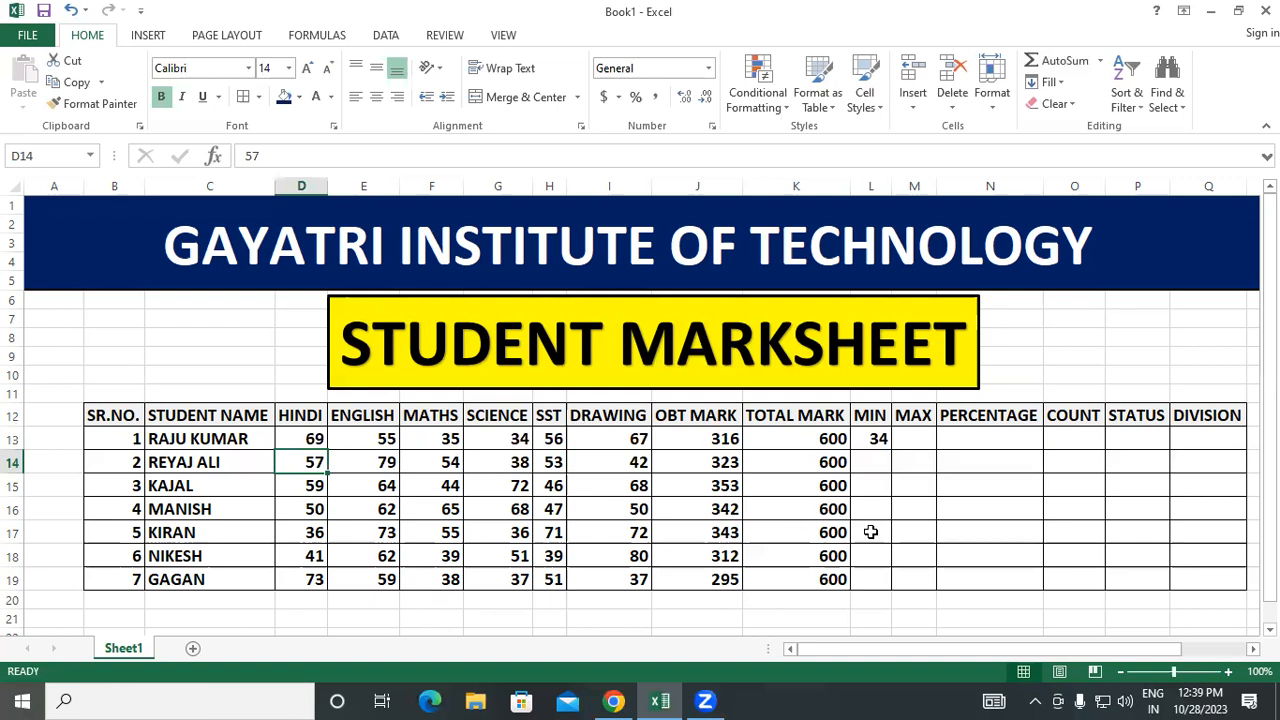
left_click(877, 438)
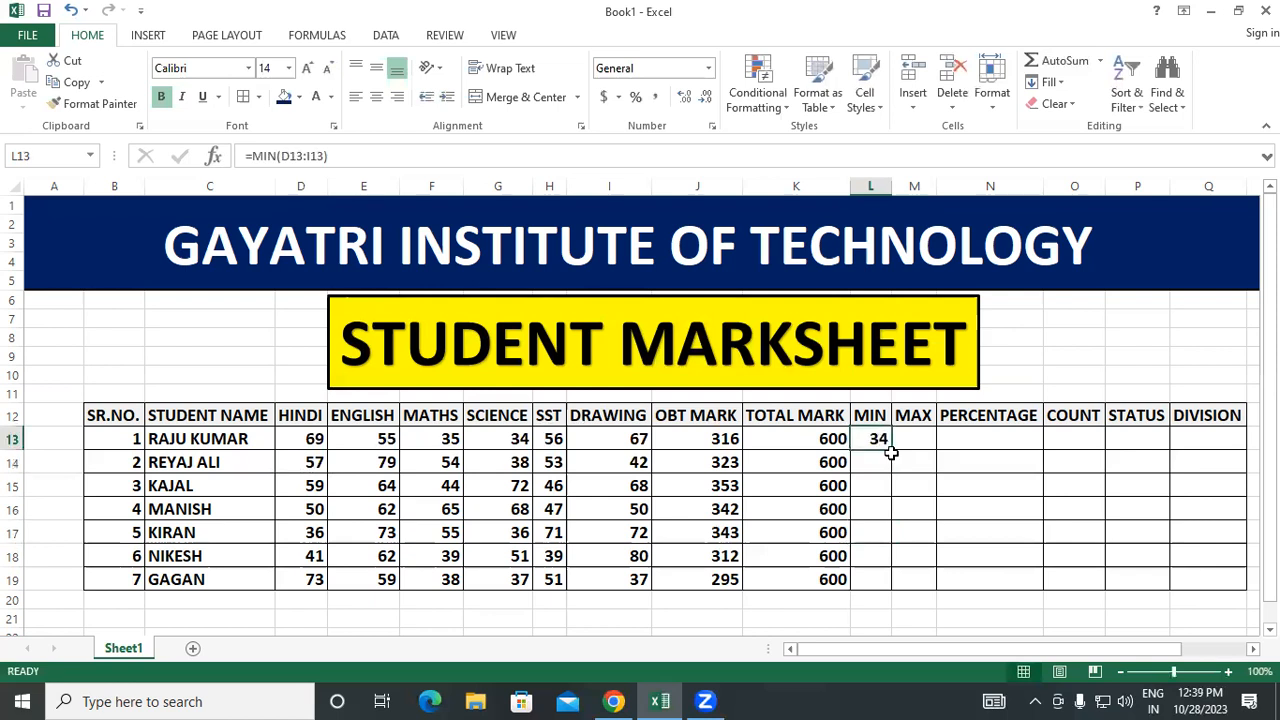
double_click(890, 450)
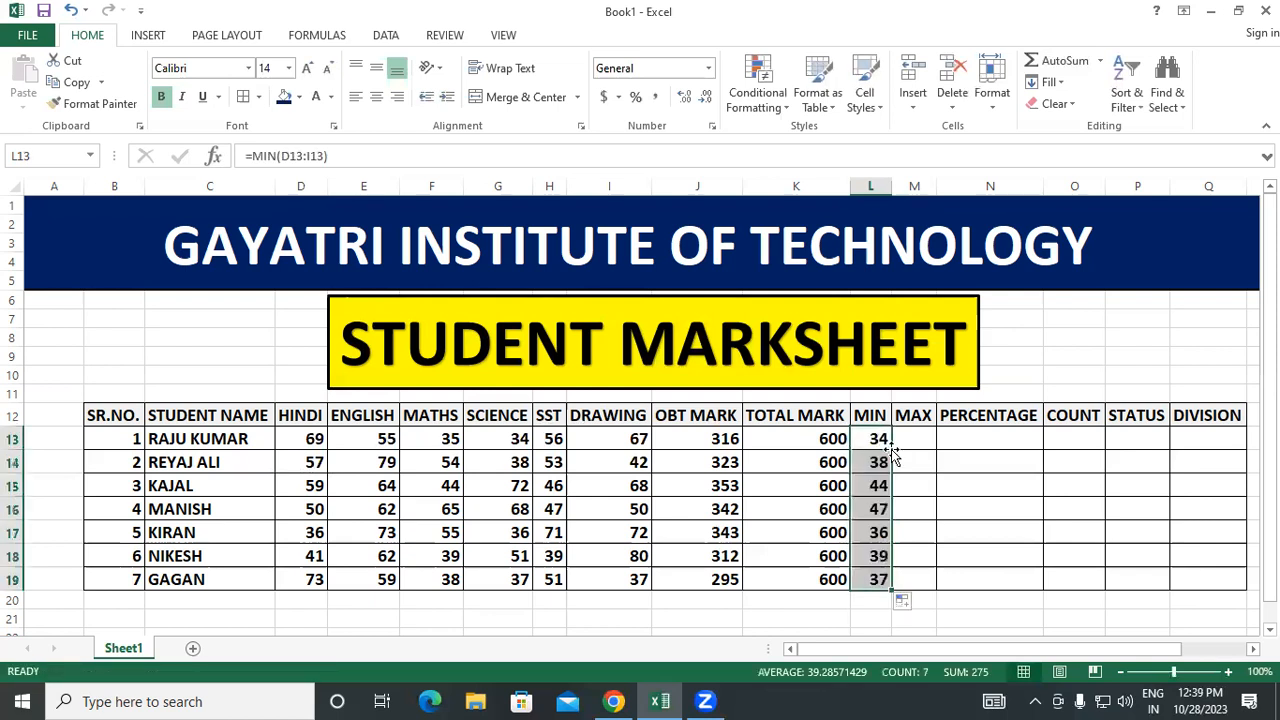
left_click(985, 472)
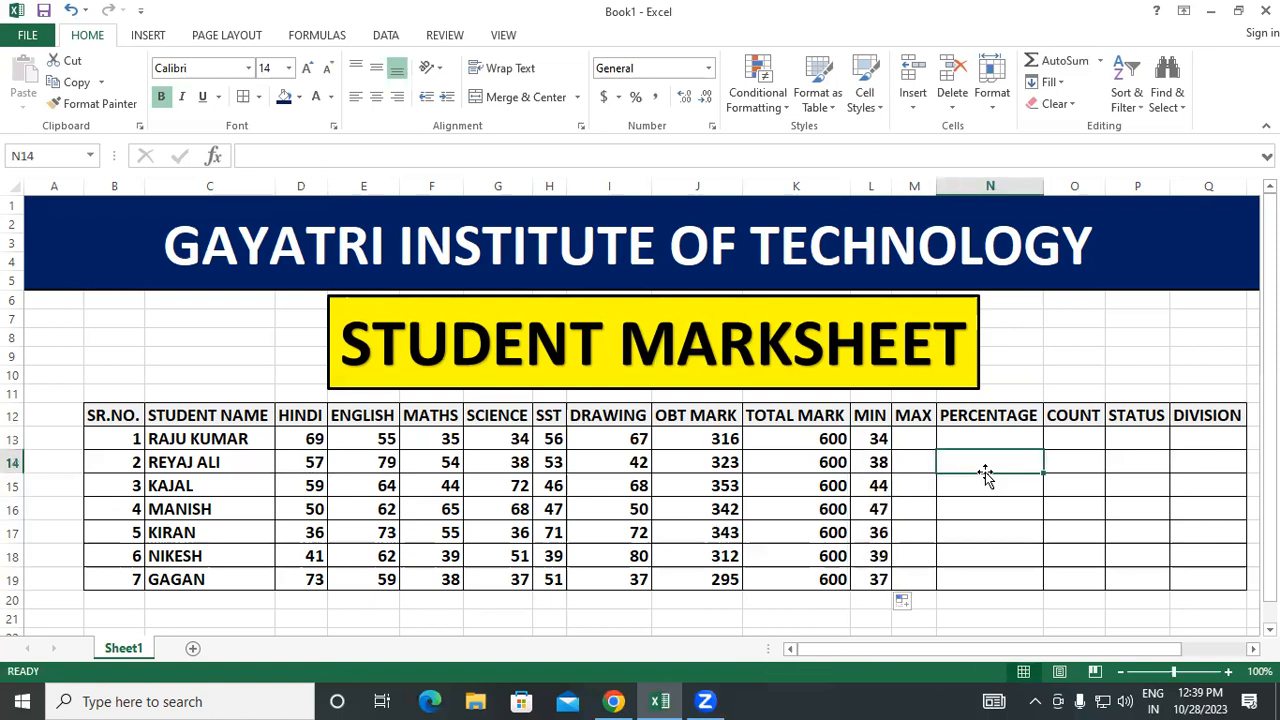
Enter =MAX(D13:I13) in the MAX cell M13 for the highest subject mark and fill it down to M19
left_click(919, 435)
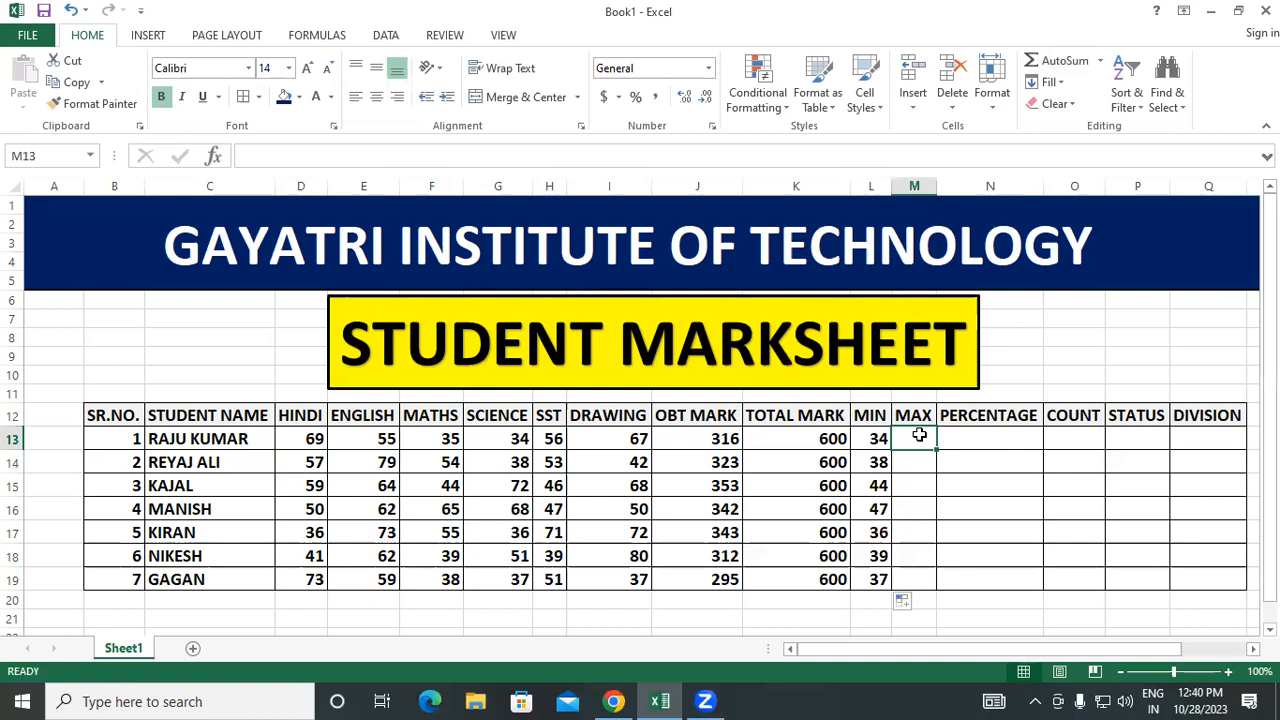
type("=")
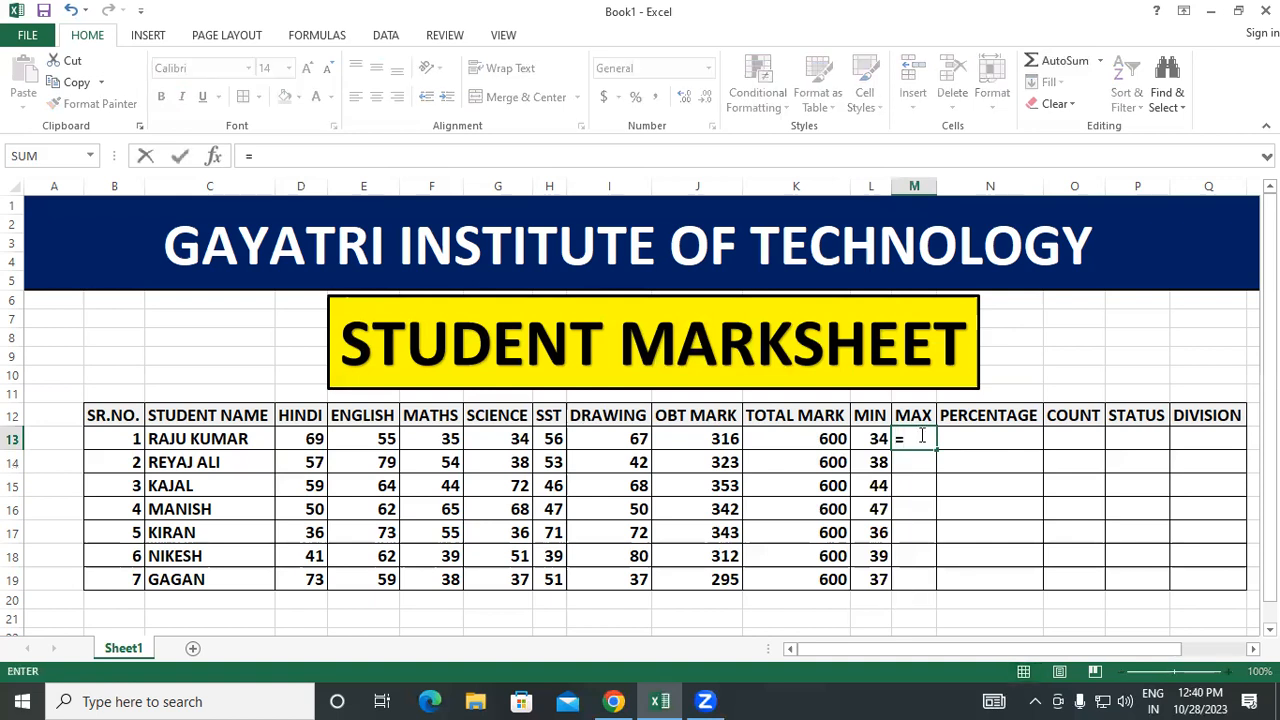
type("MAX(")
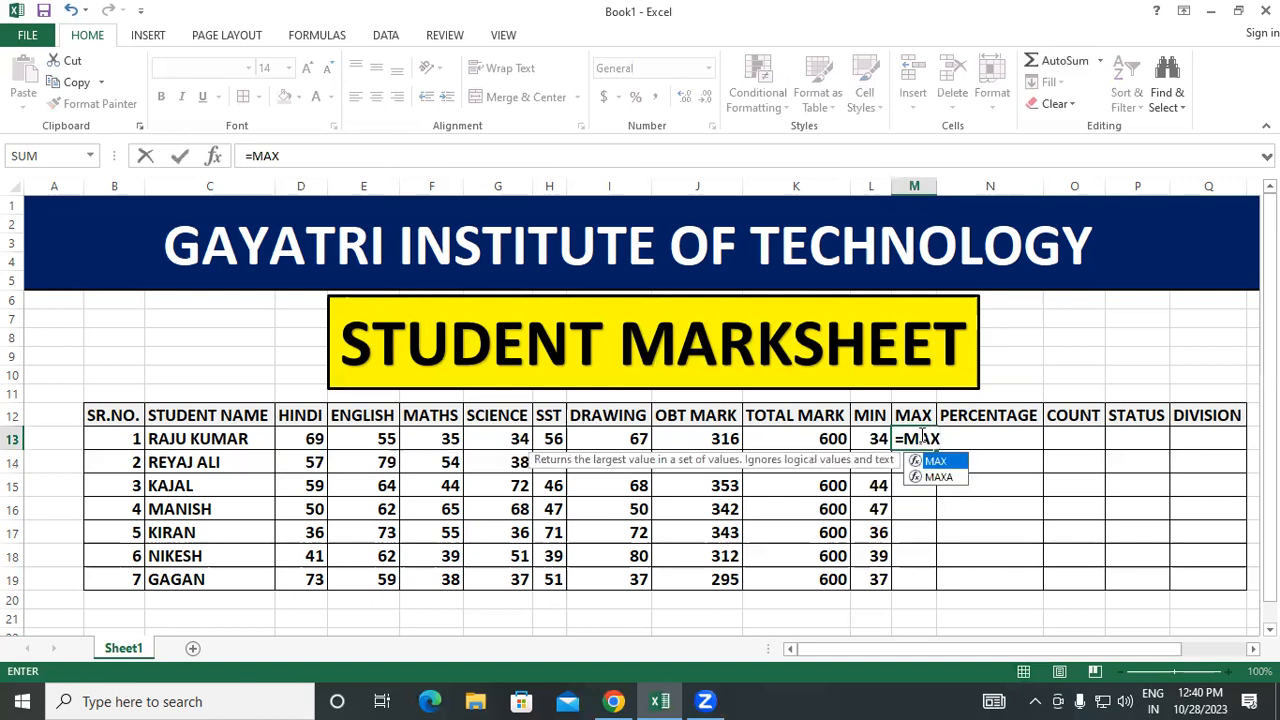
left_click(290, 442)
left_click_drag(386, 440, 645, 440)
type(")")
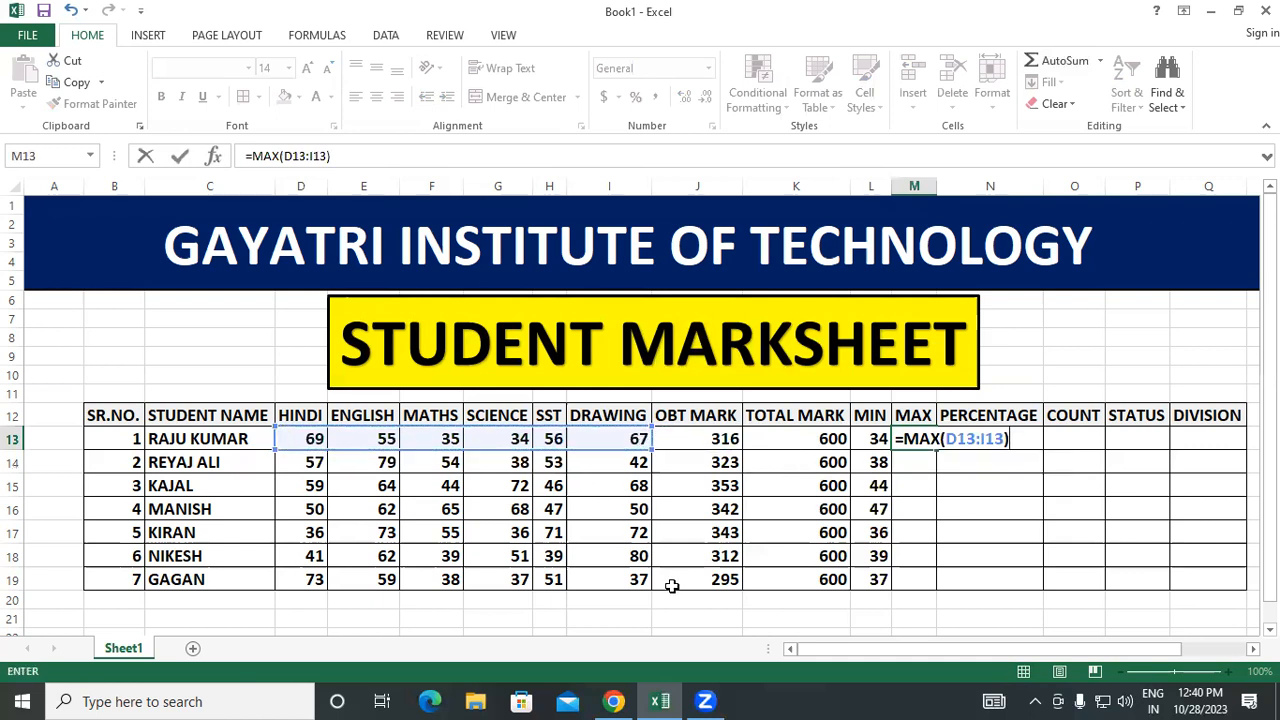
key("Return")
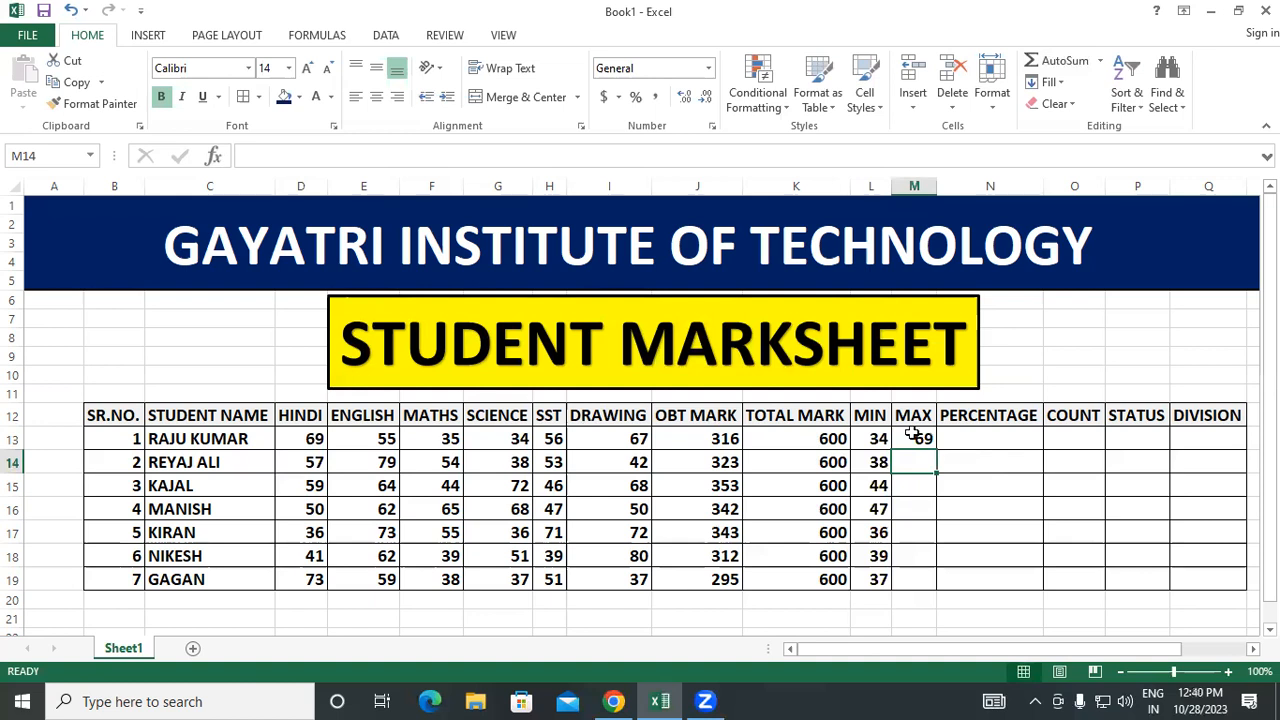
left_click(913, 438)
double_click(935, 450)
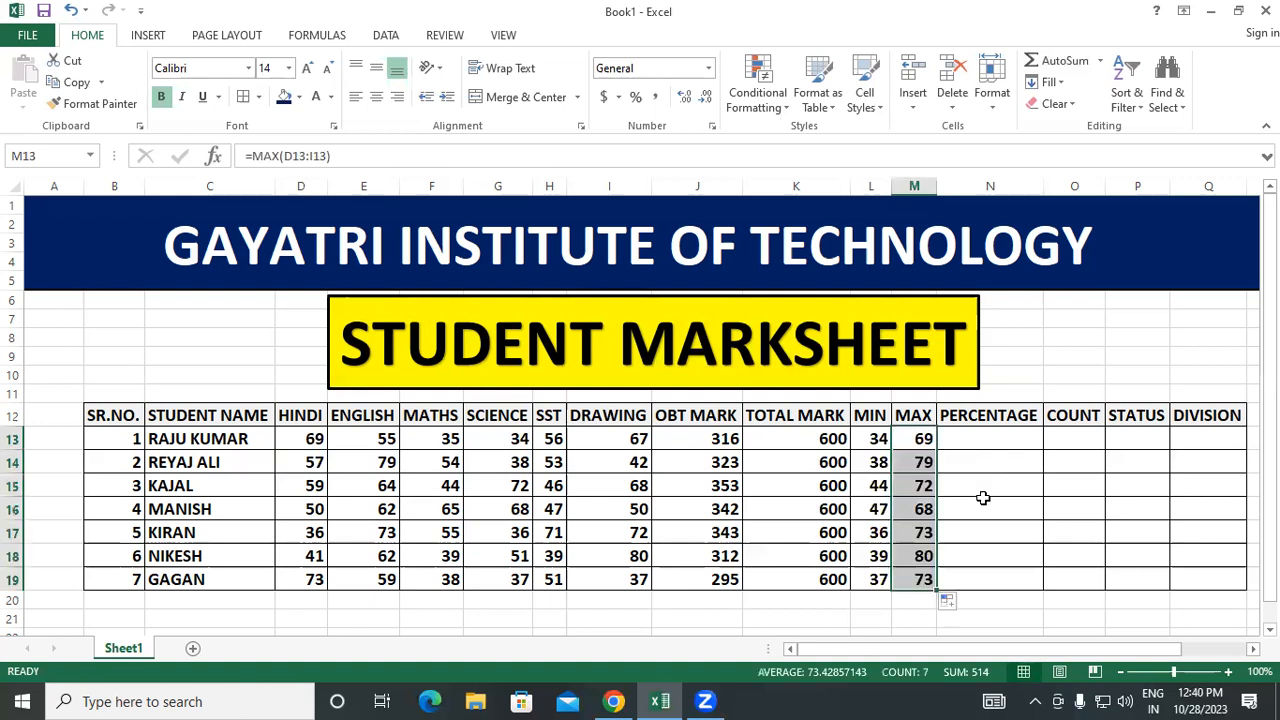
left_click(983, 497)
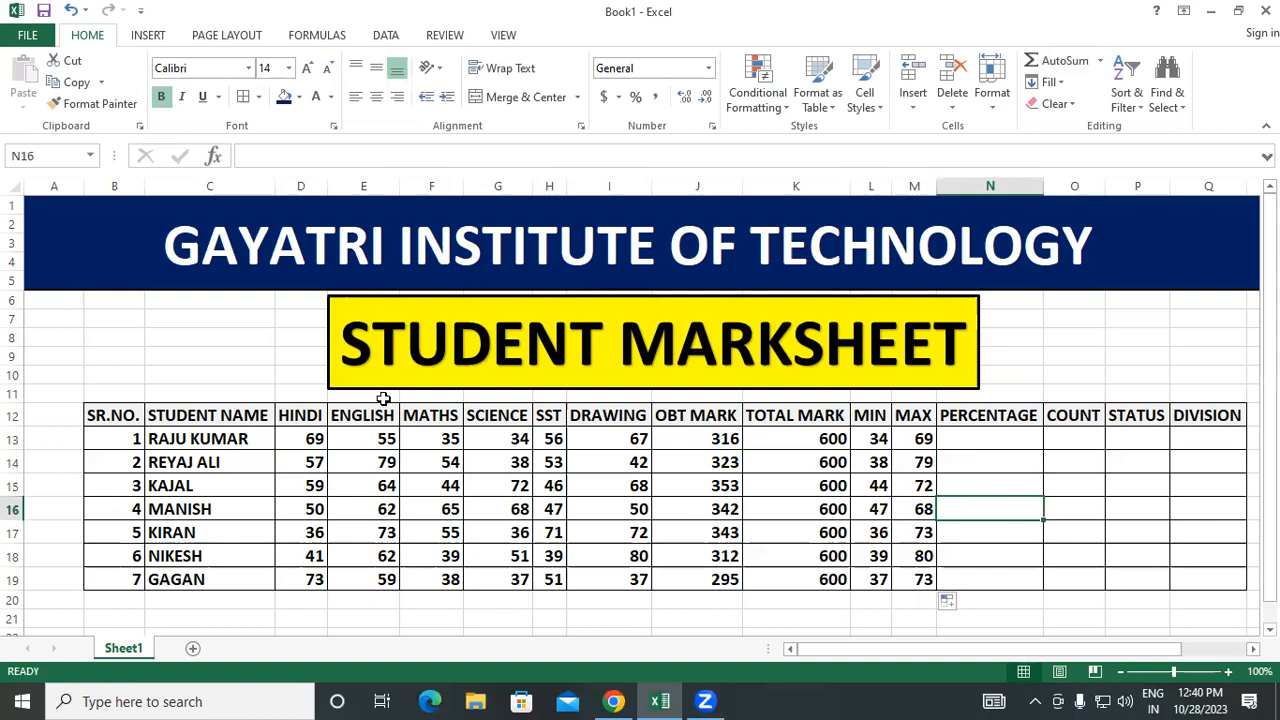
left_click_drag(300, 415, 908, 571)
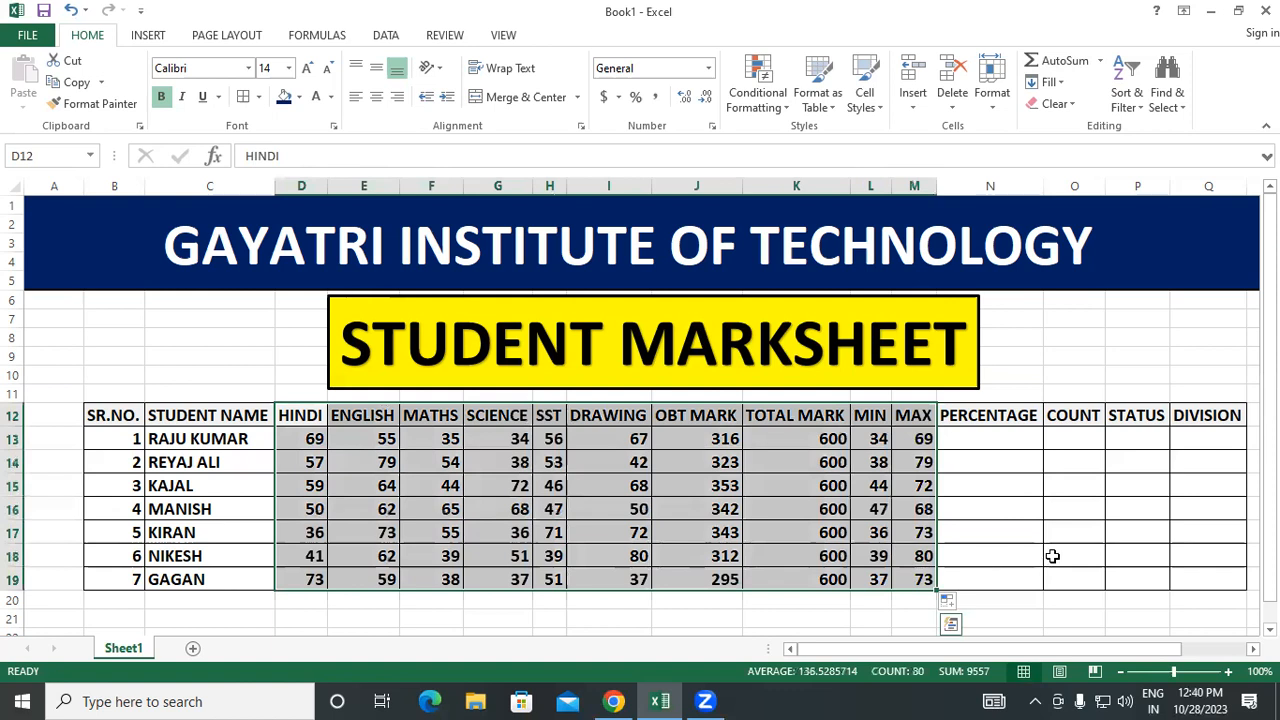
left_click(1052, 556)
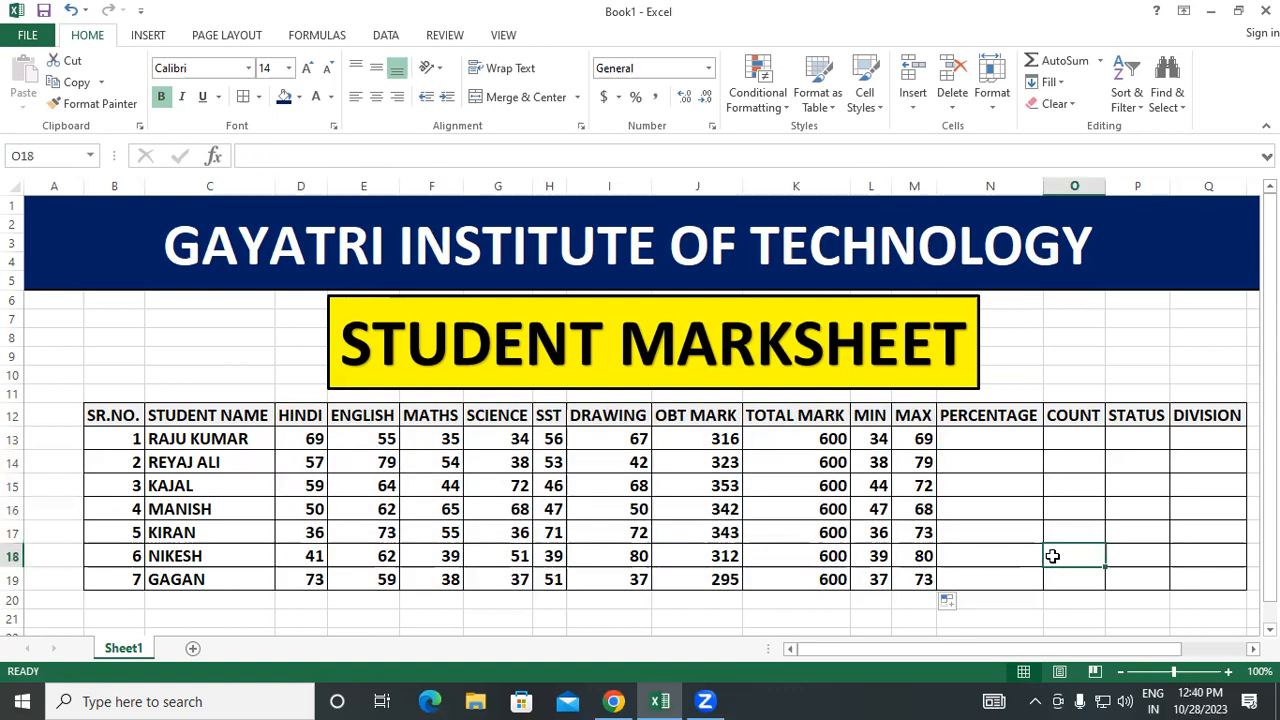
left_click(309, 432)
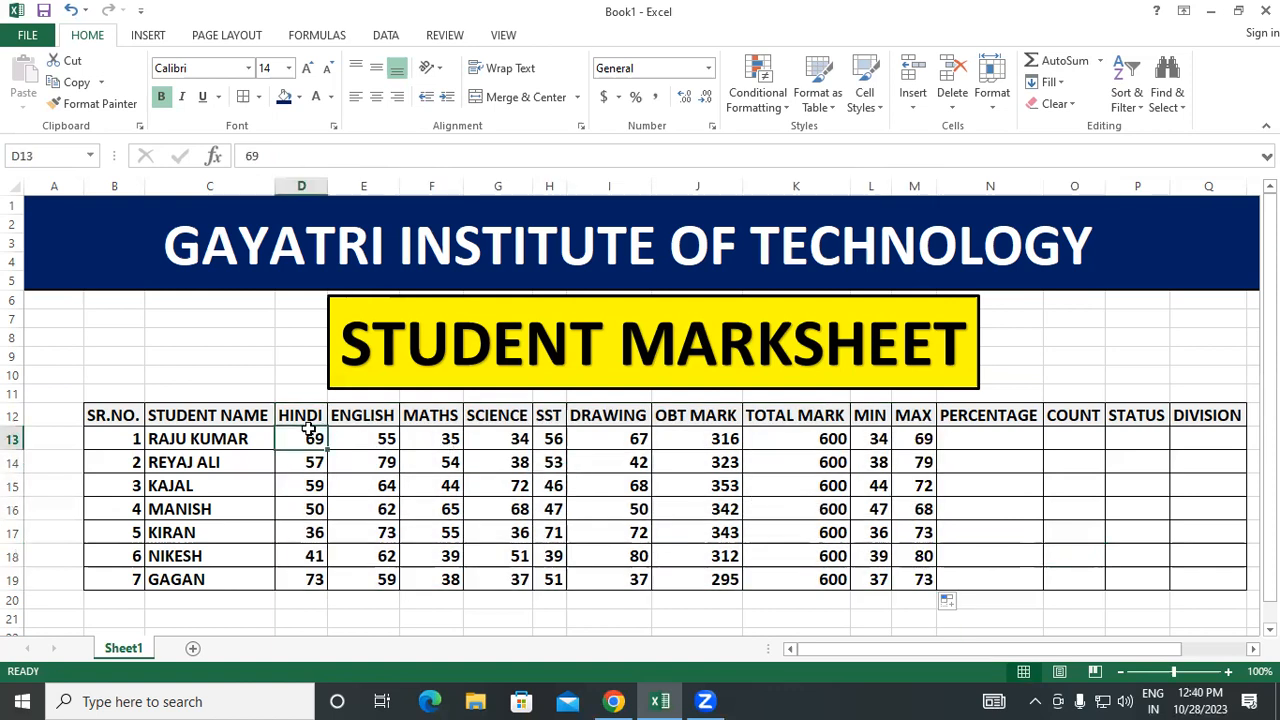
left_click(703, 439)
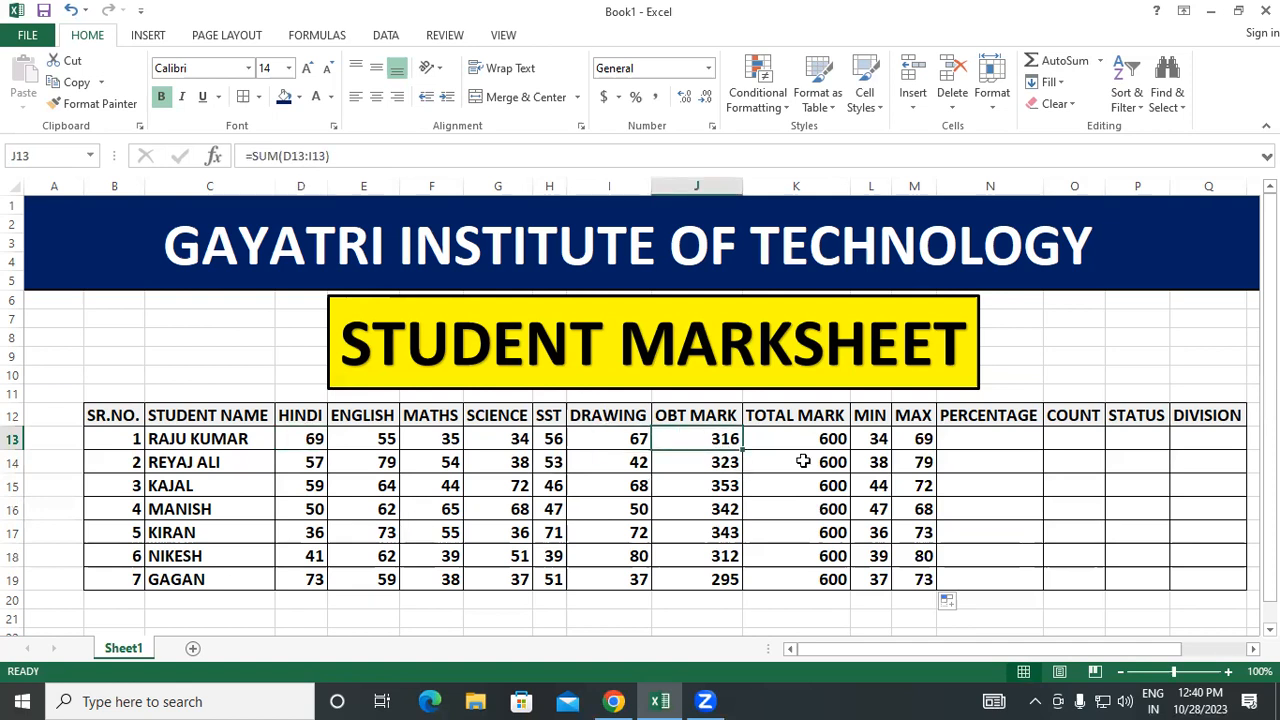
left_click(870, 440)
left_click(908, 438)
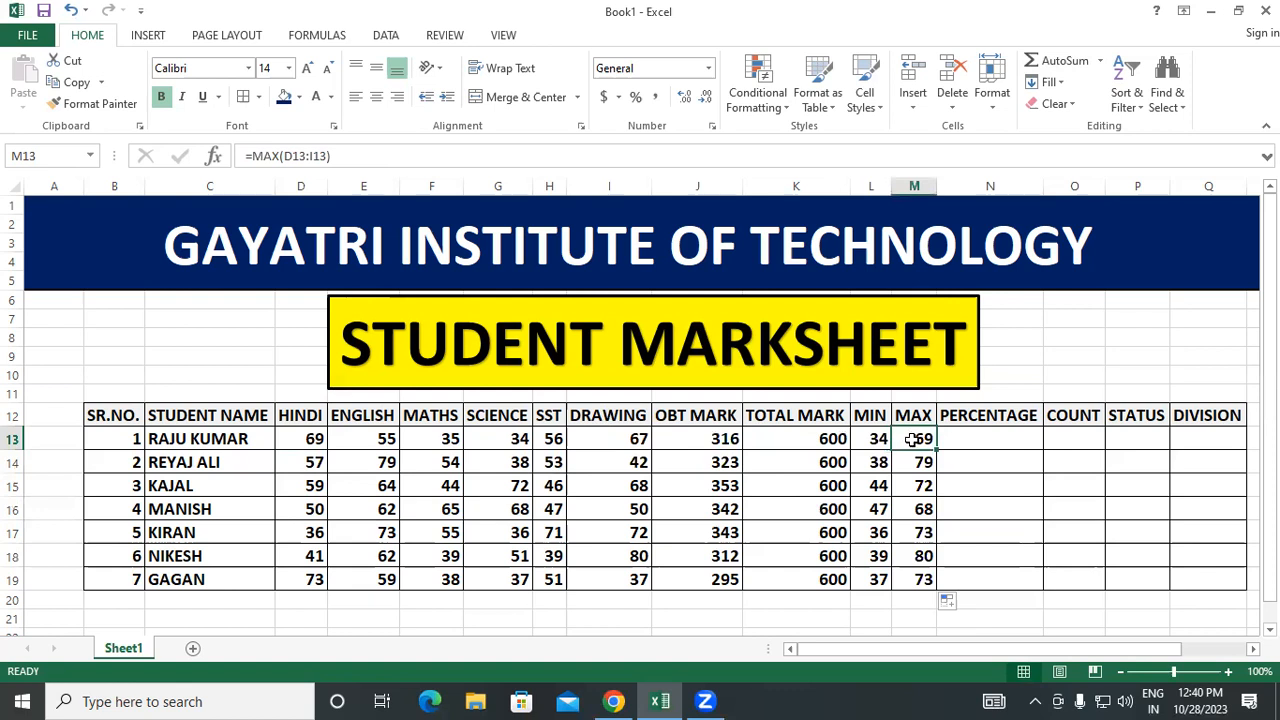
left_click(1016, 466)
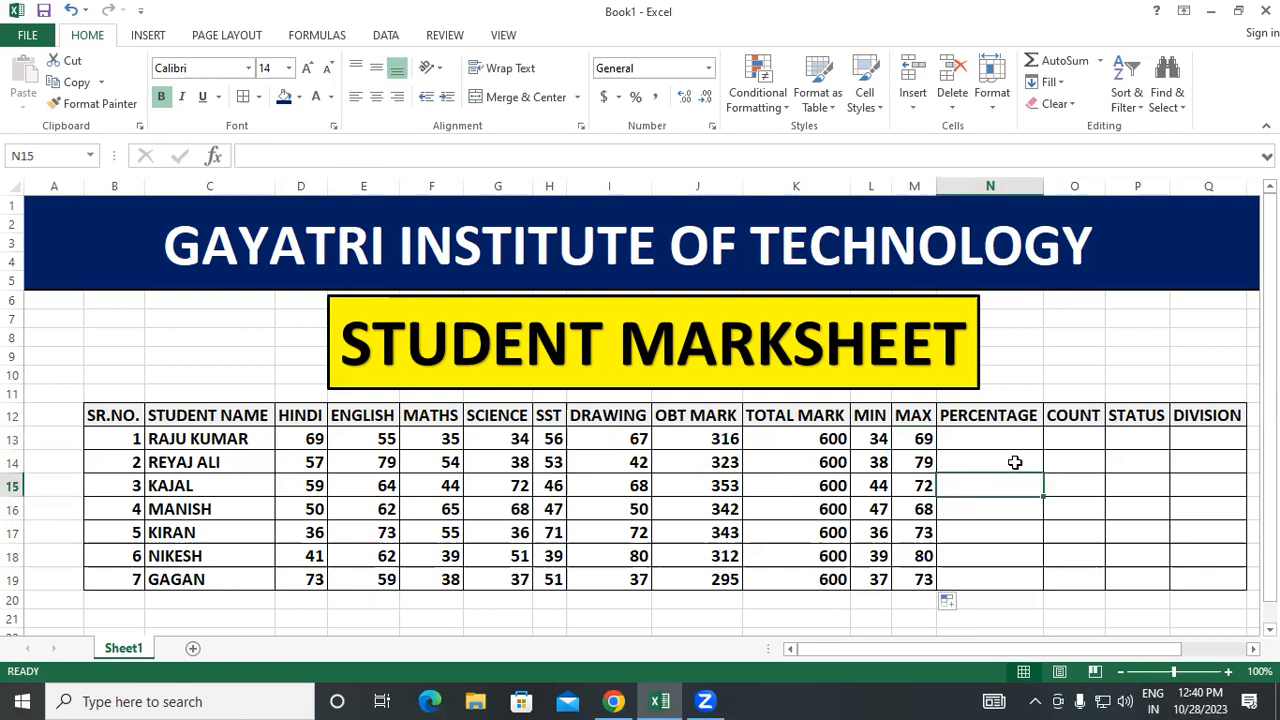
Enter =J13/6 in the PERCENTAGE cell N13 to calculate the first student's percentage
left_click(1011, 443)
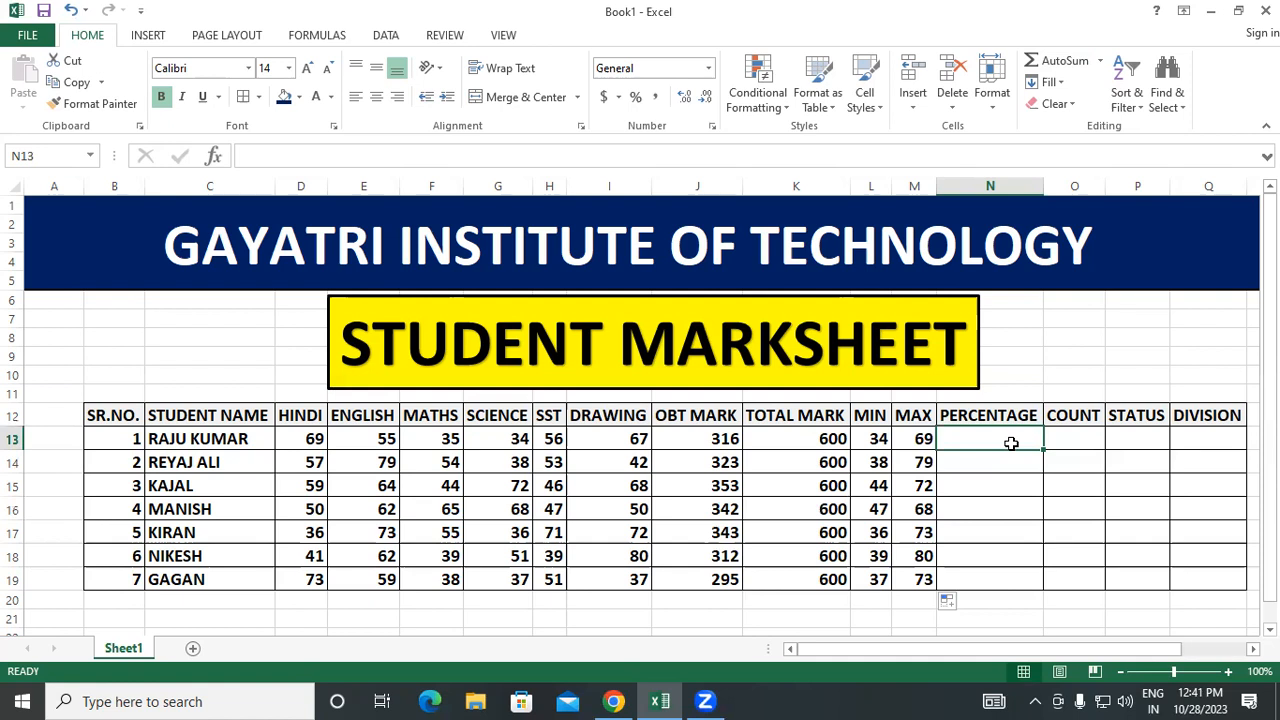
type("=")
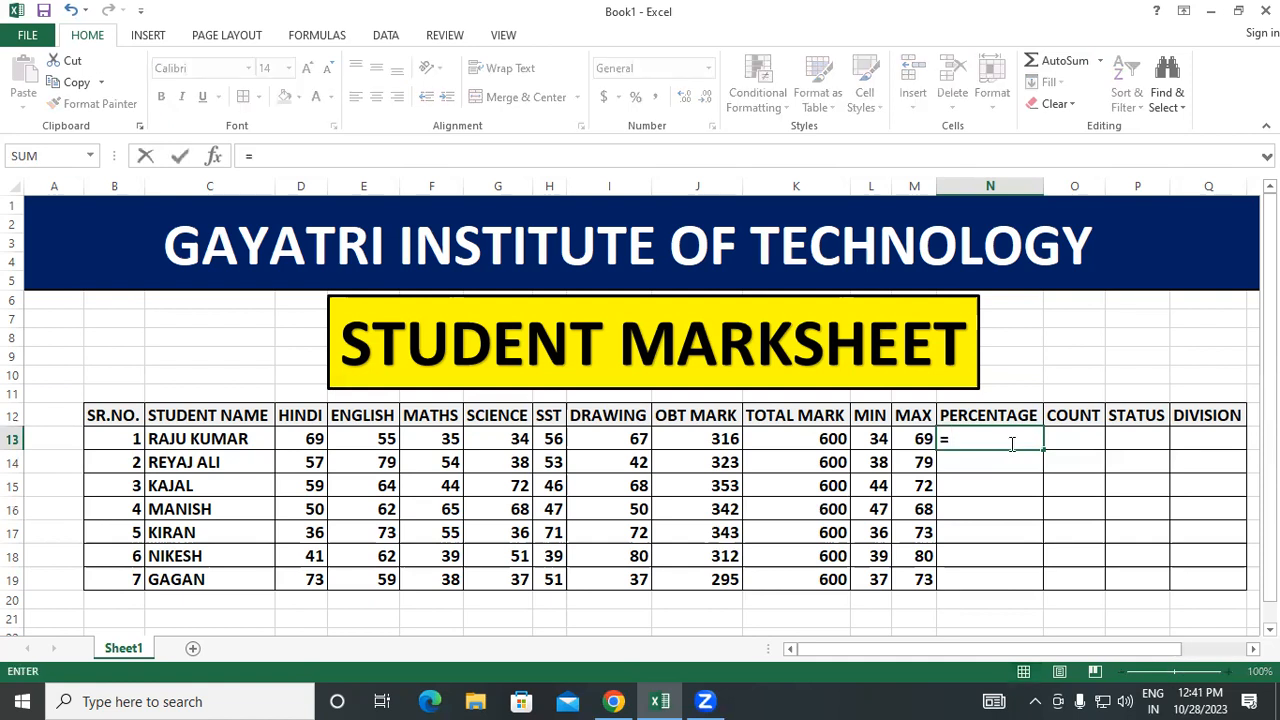
left_click(706, 441)
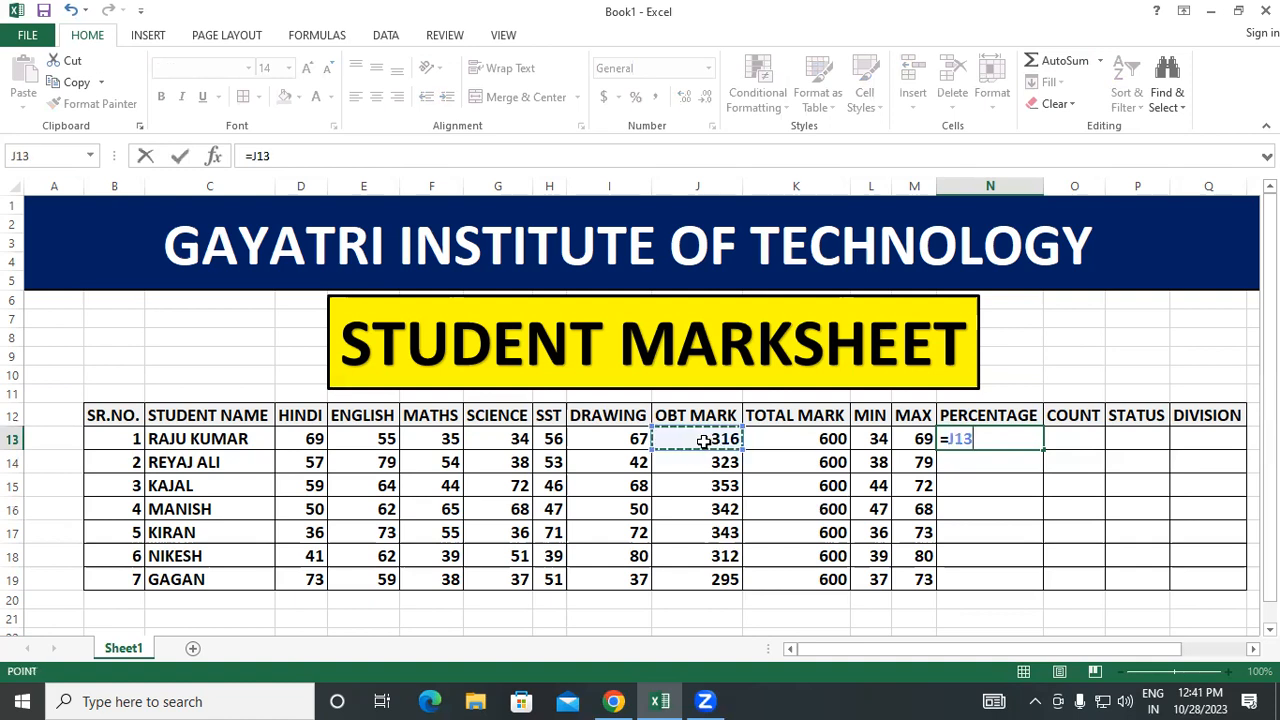
type("/")
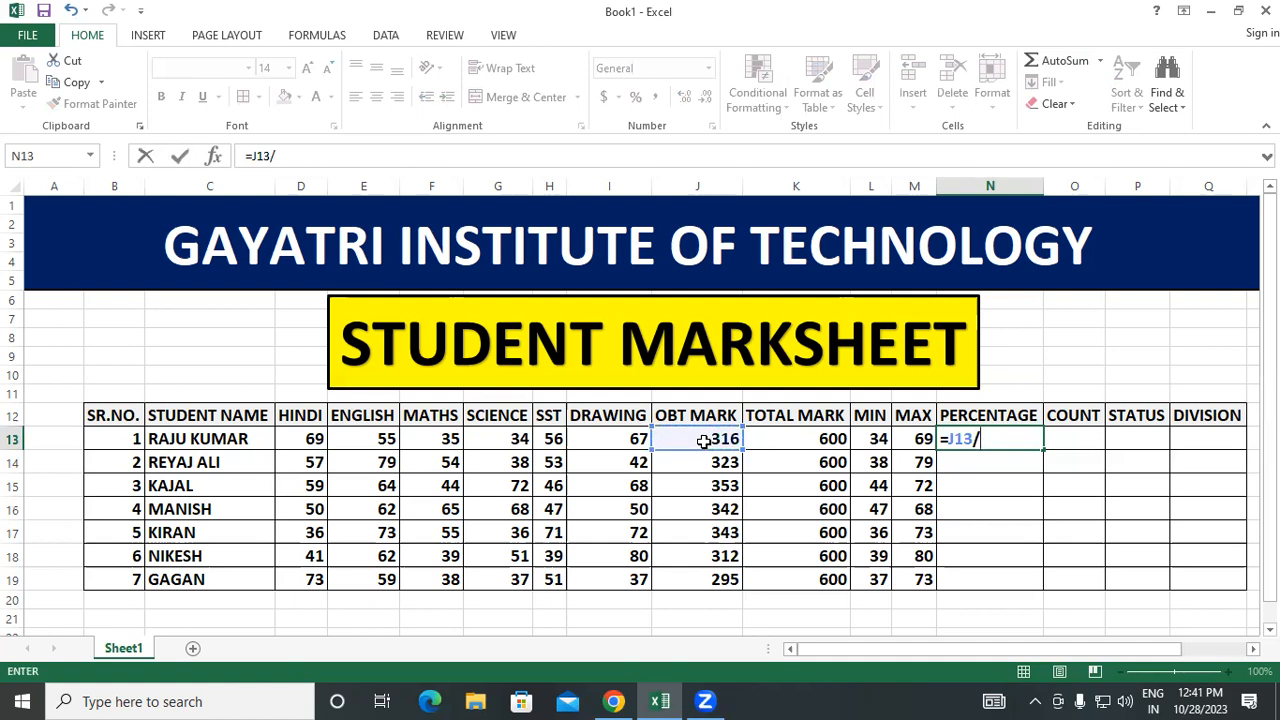
type("6")
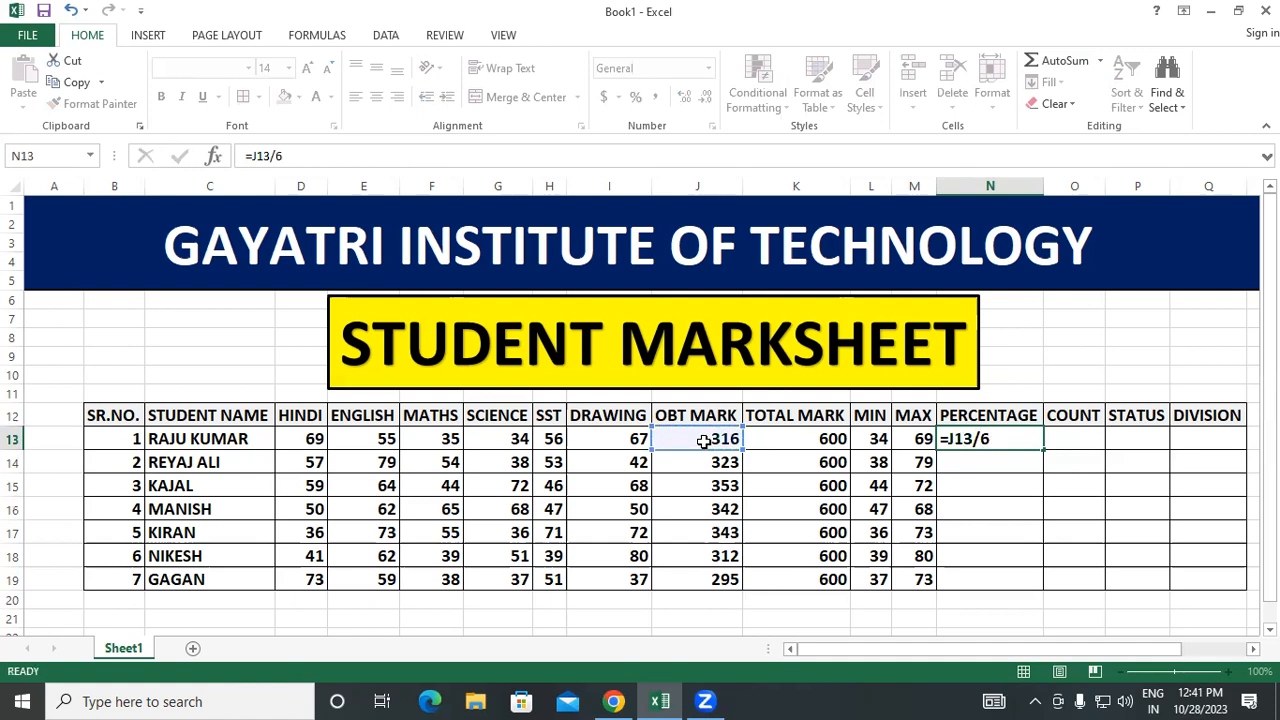
key("Return")
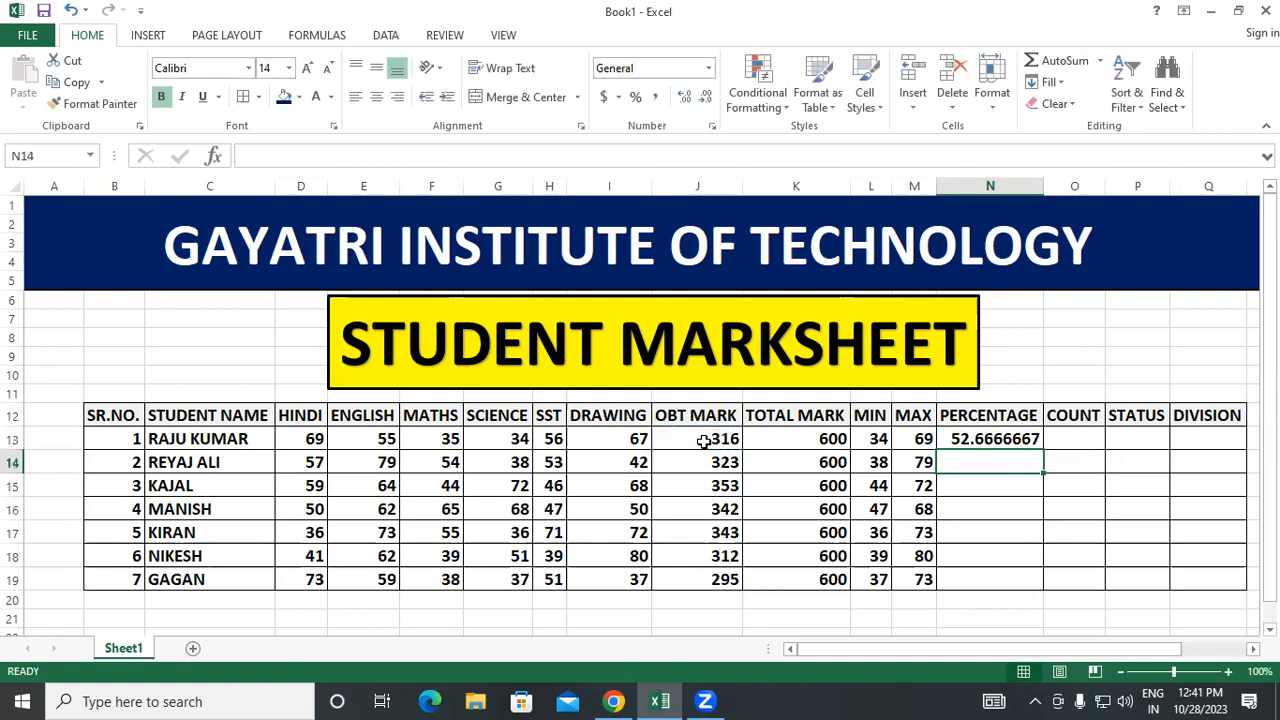
Fill the percentage formula from N13 down to N19 for all the students
left_click(1001, 437)
double_click(1041, 448)
left_click(1095, 493)
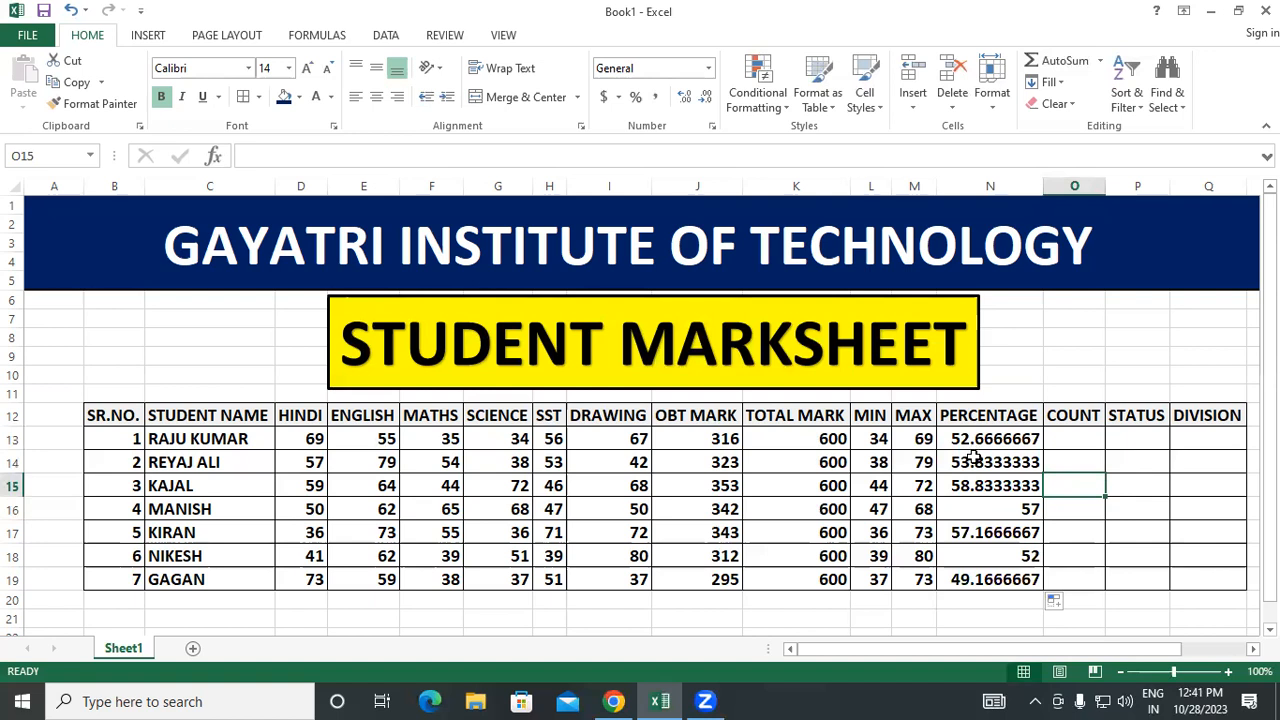
Reduce the percentages in N13:N19 to two decimal places
left_click_drag(1015, 437, 1012, 580)
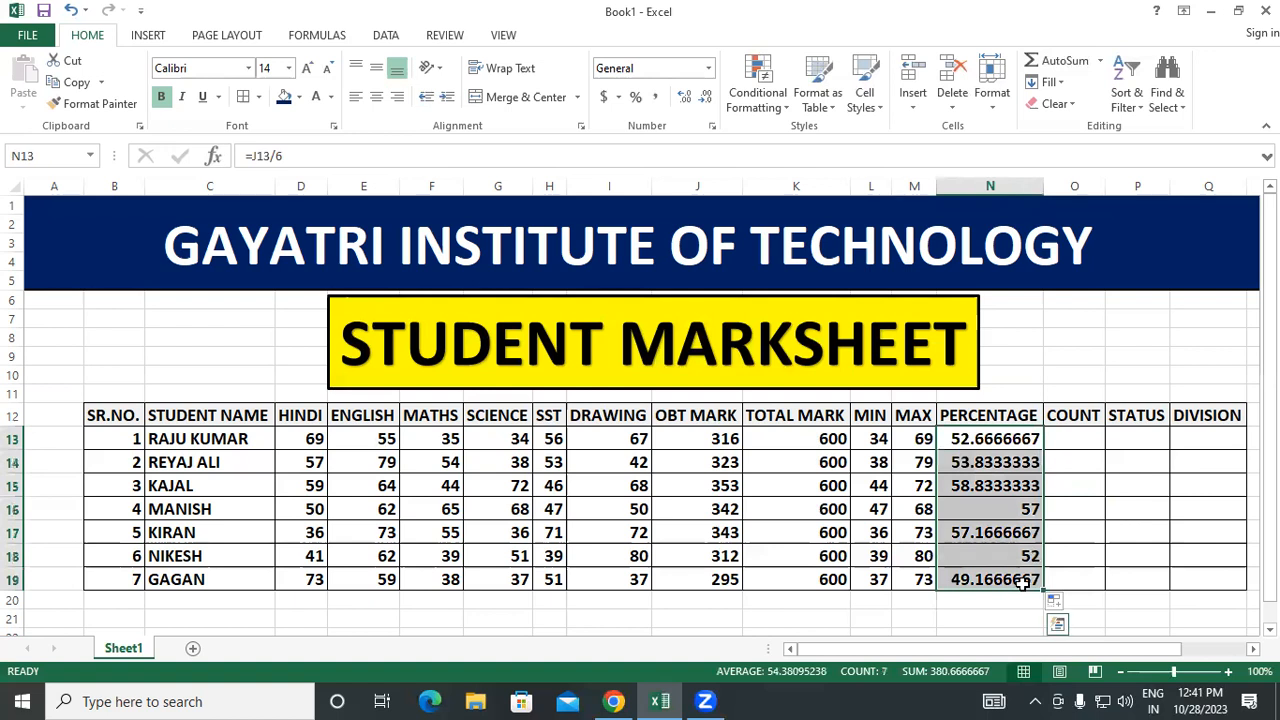
left_click(703, 97)
left_click(703, 97)
left_click(703, 97)
left_click(703, 97)
left_click(703, 97)
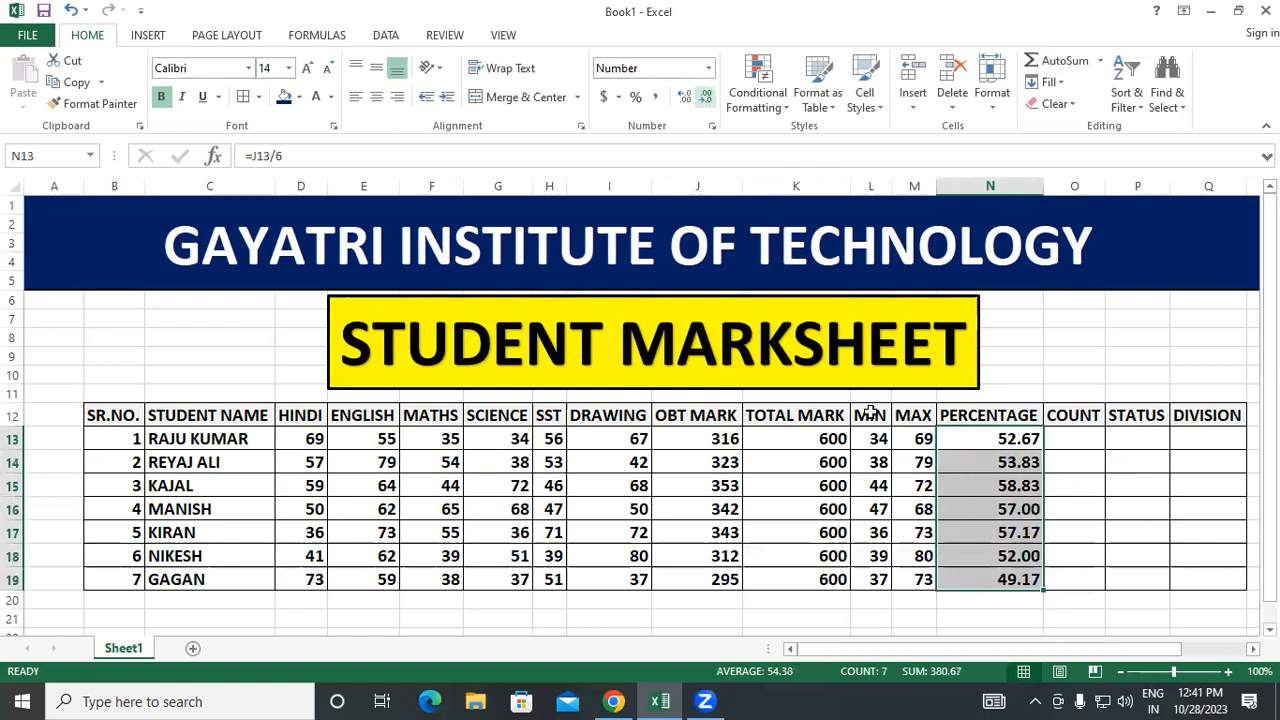
left_click(1122, 564)
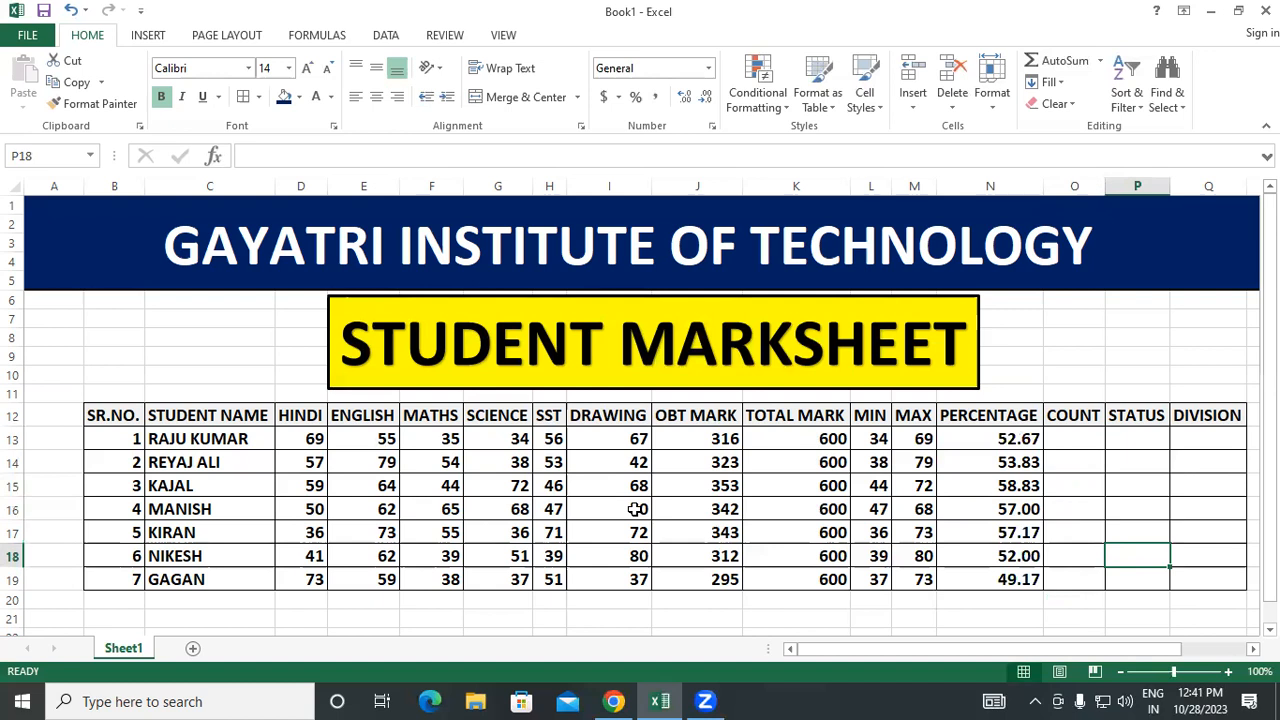
left_click_drag(366, 490, 580, 520)
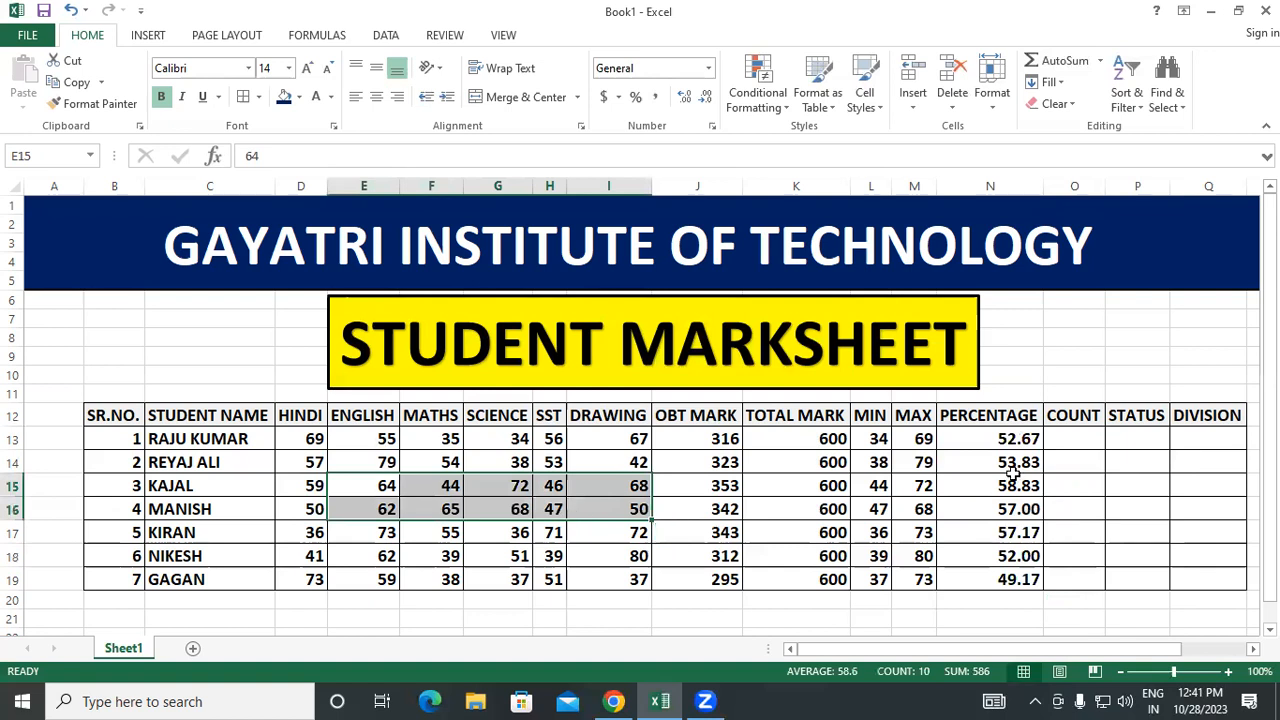
left_click(1086, 465)
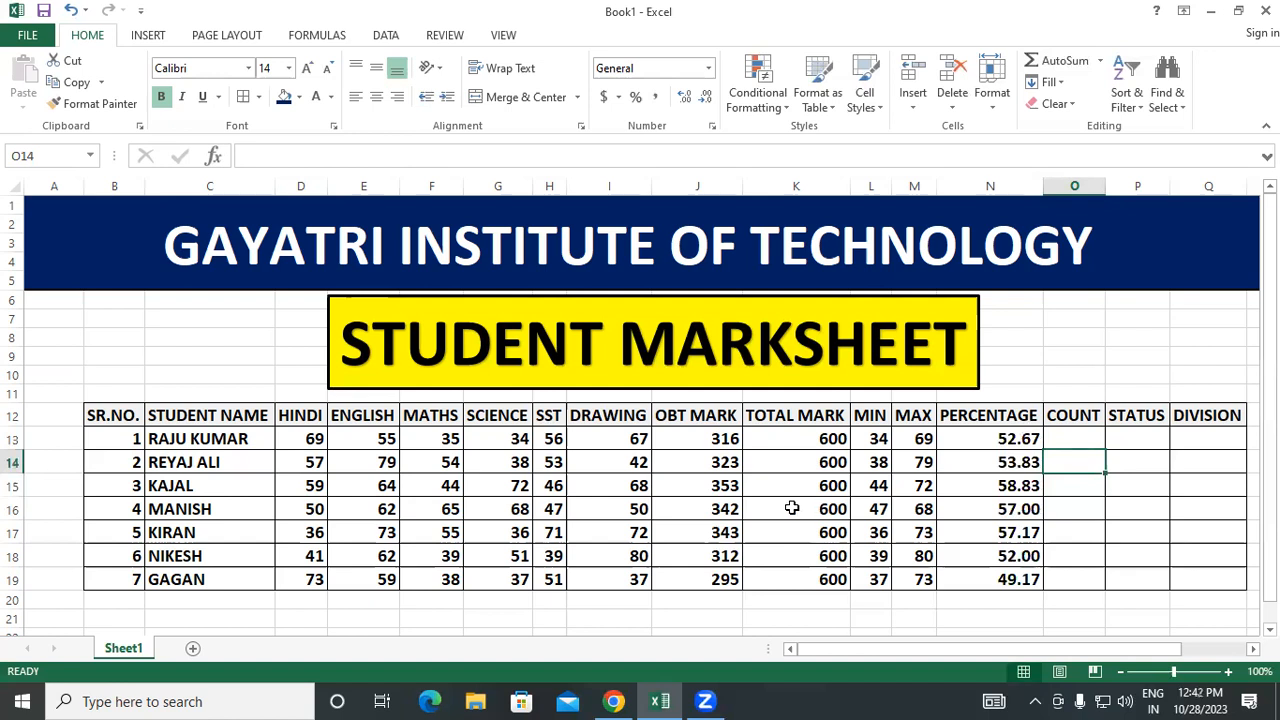
Switch to a new maximized Notepad document and leave four blank lines at its start
key("super+r")
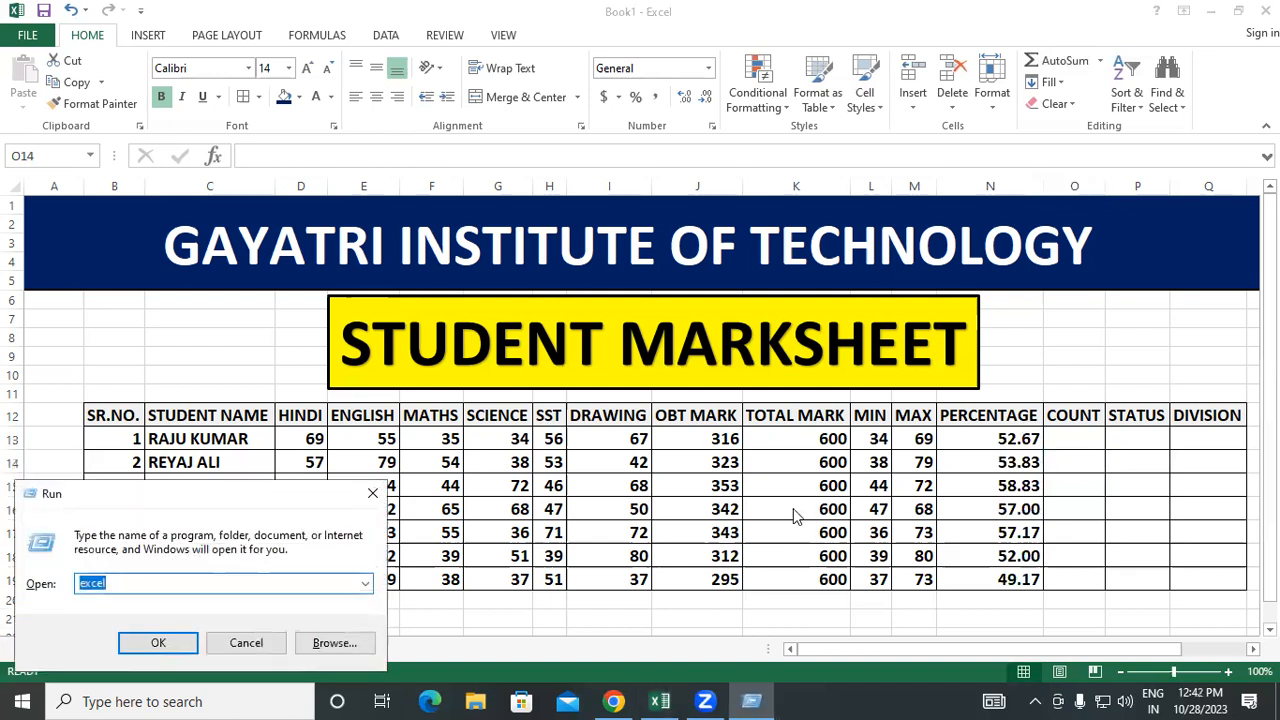
type("NOTEPAD")
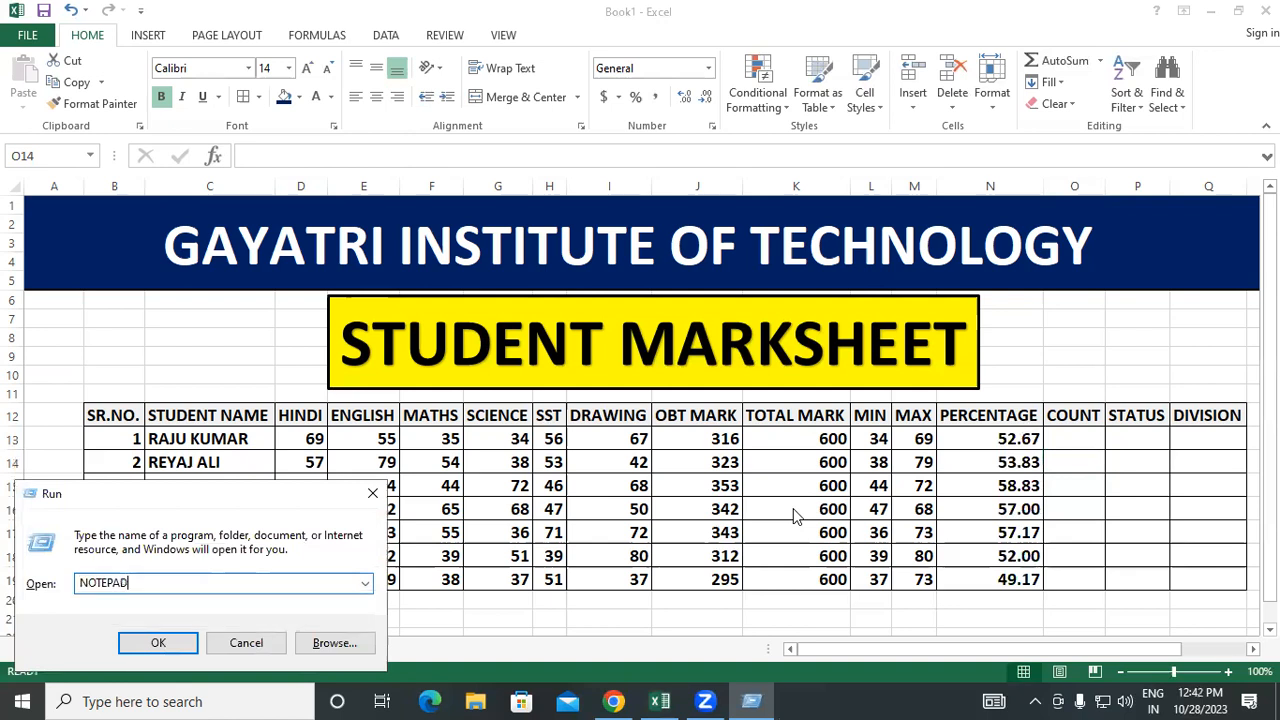
key("Return")
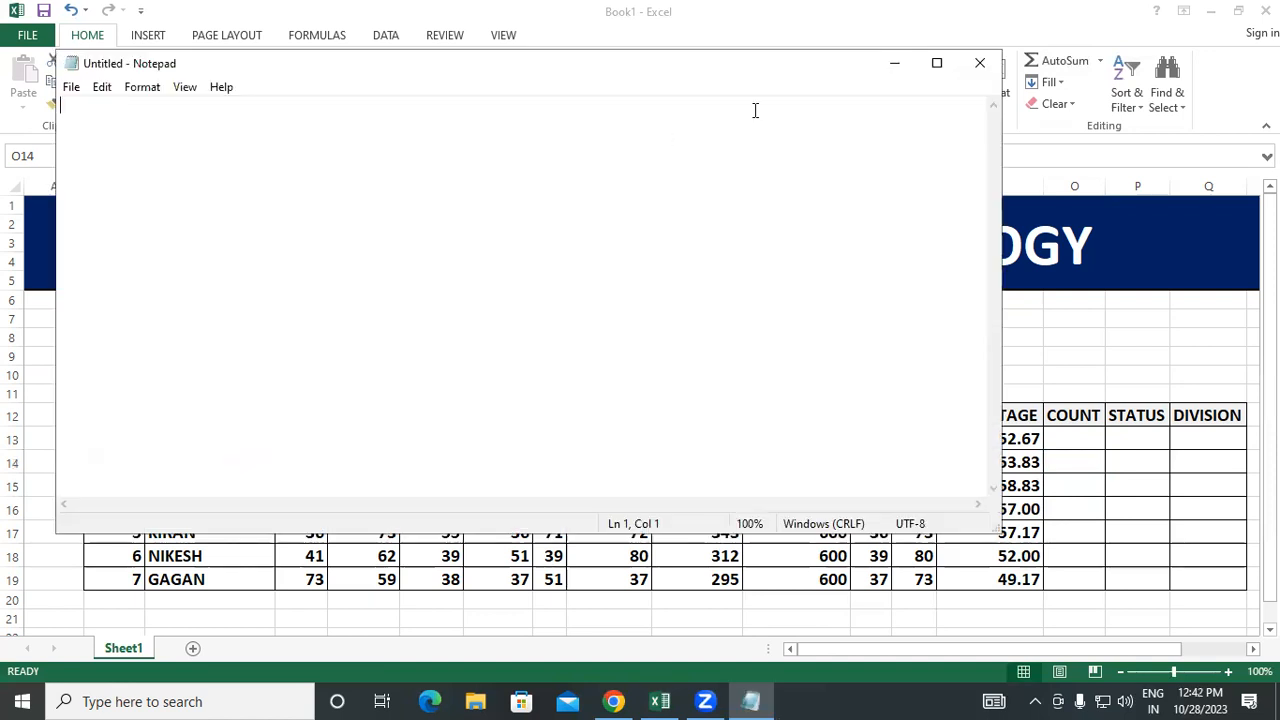
left_click(935, 64)
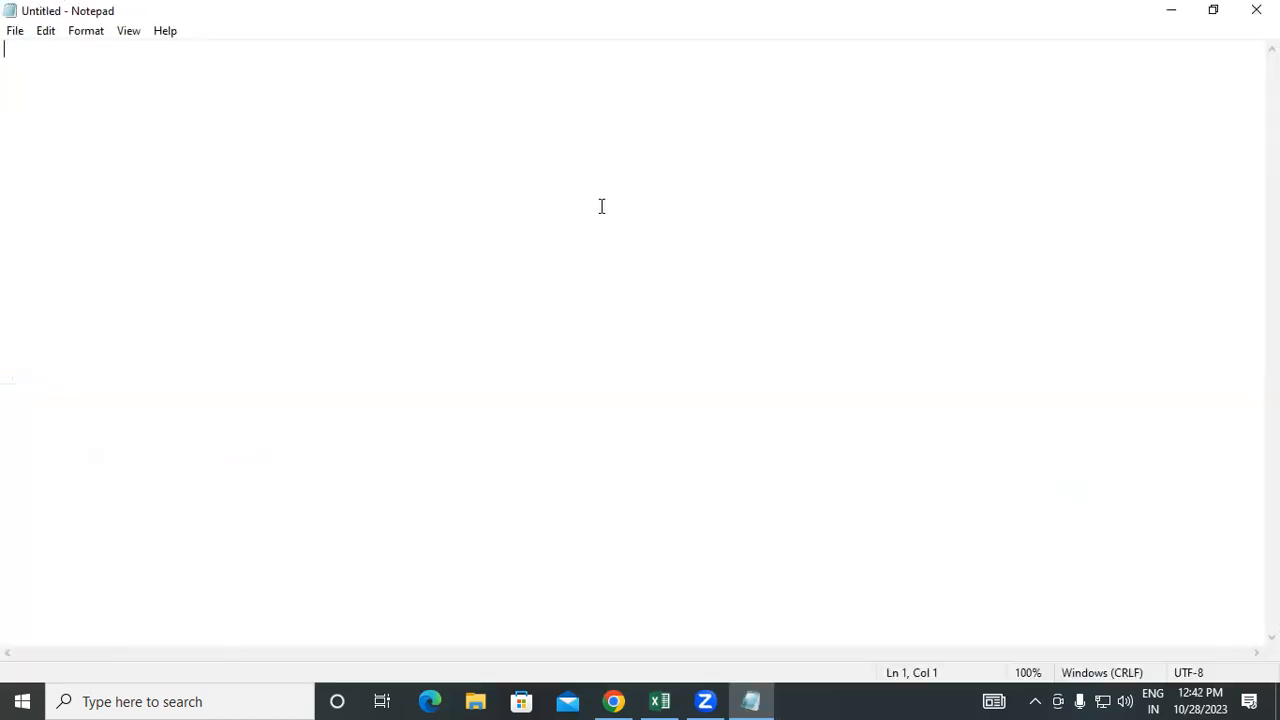
key("Return")
key("Return")
key("Return")
key("Return")
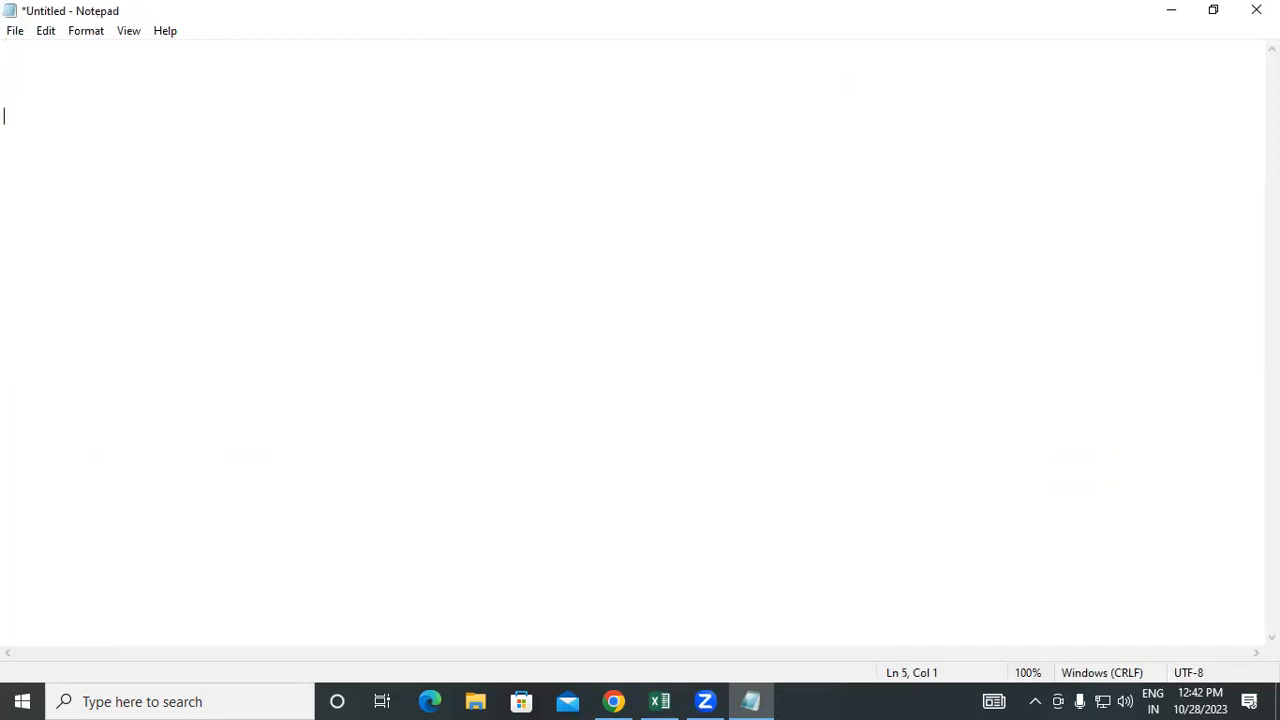
Write the heading "READYMADE NUMBER FORMULA" in double quotation marks on the fifth line of the note
key("ctrl+plus")
key("ctrl+plus")
key("ctrl+plus")
key("ctrl+plus")
key("ctrl+plus")
key("ctrl+plus")
key("ctrl+plus")
key("ctrl+plus")
key("ctrl+plus")
key("ctrl+plus")
type("READYMADE")
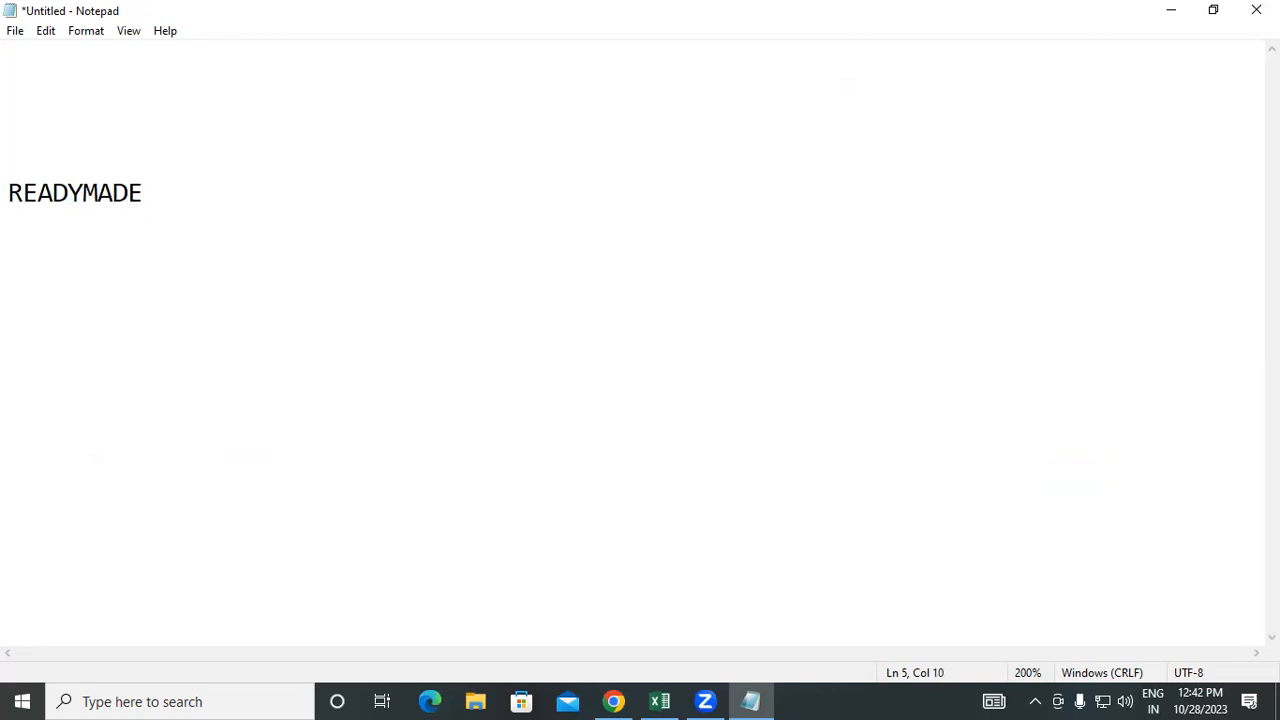
type(" NUMB")
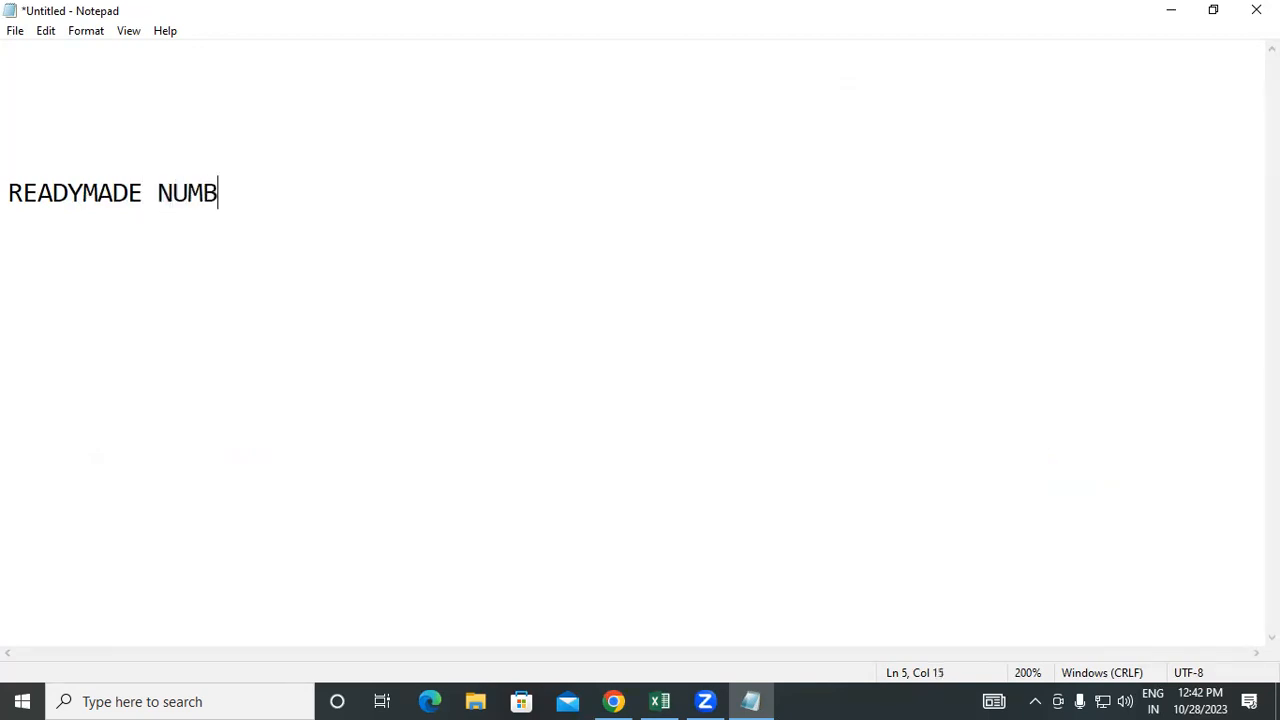
type("ER FORMULA")
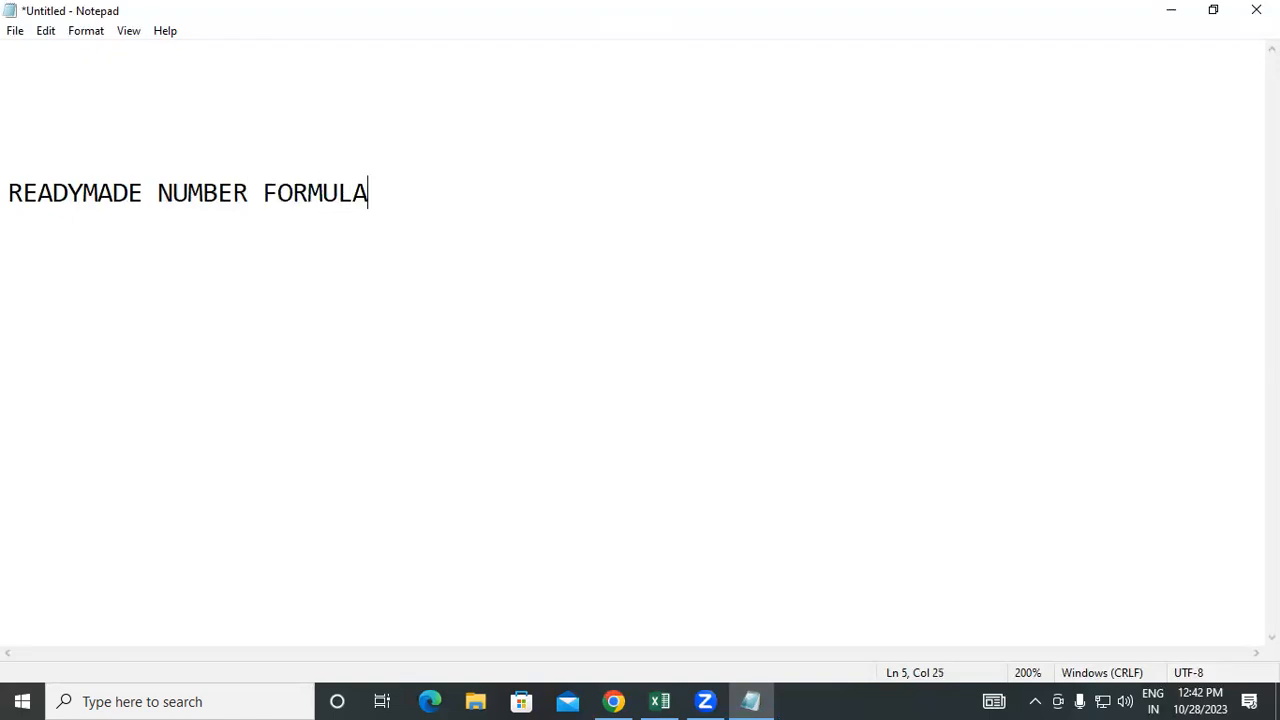
type("\"")
left_click(8, 192)
type("\"")
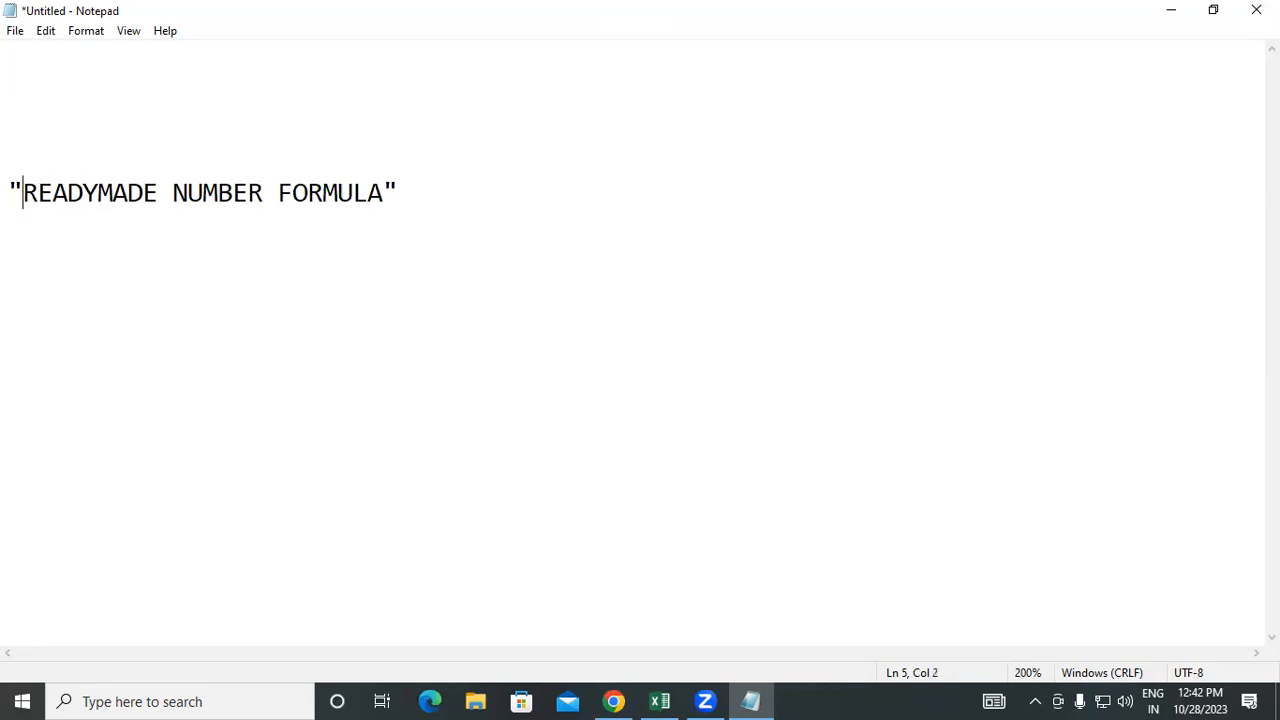
Write =RANDBETWEEN(33,80) on the line under the READYMADE NUMBER FORMULA heading
left_click(460, 177)
key("Return")
type("=RANDBETW")
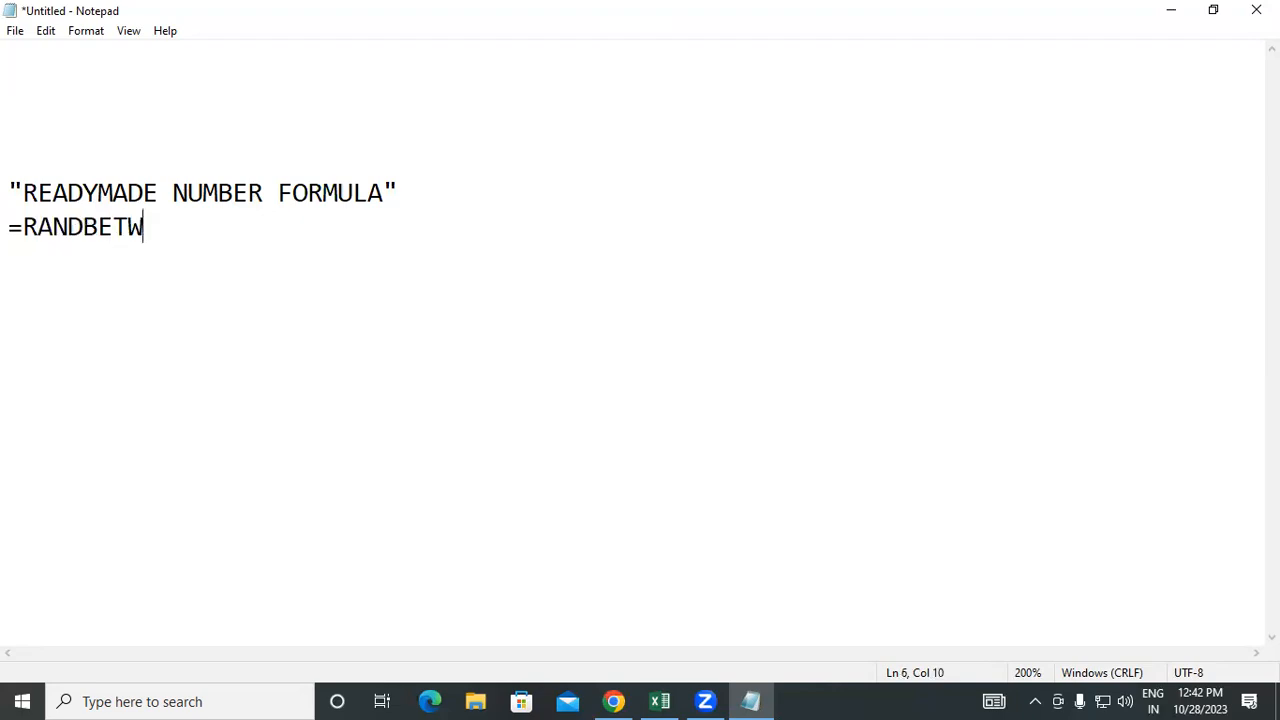
type("EEN(33,")
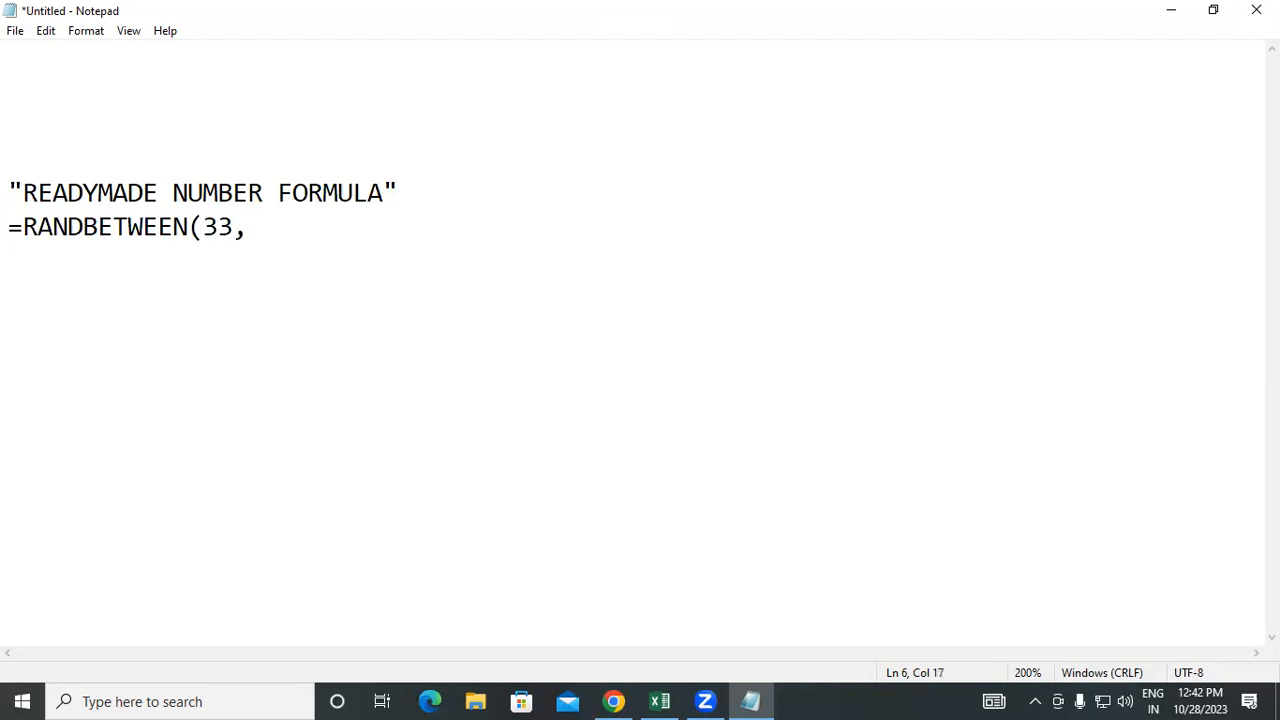
type("80)")
Add the heading "OBT MARK FORMULA" in double quotation marks, one blank line below the RANDBETWEEN formula
key("Return")
key("Return")
type("OBT ")
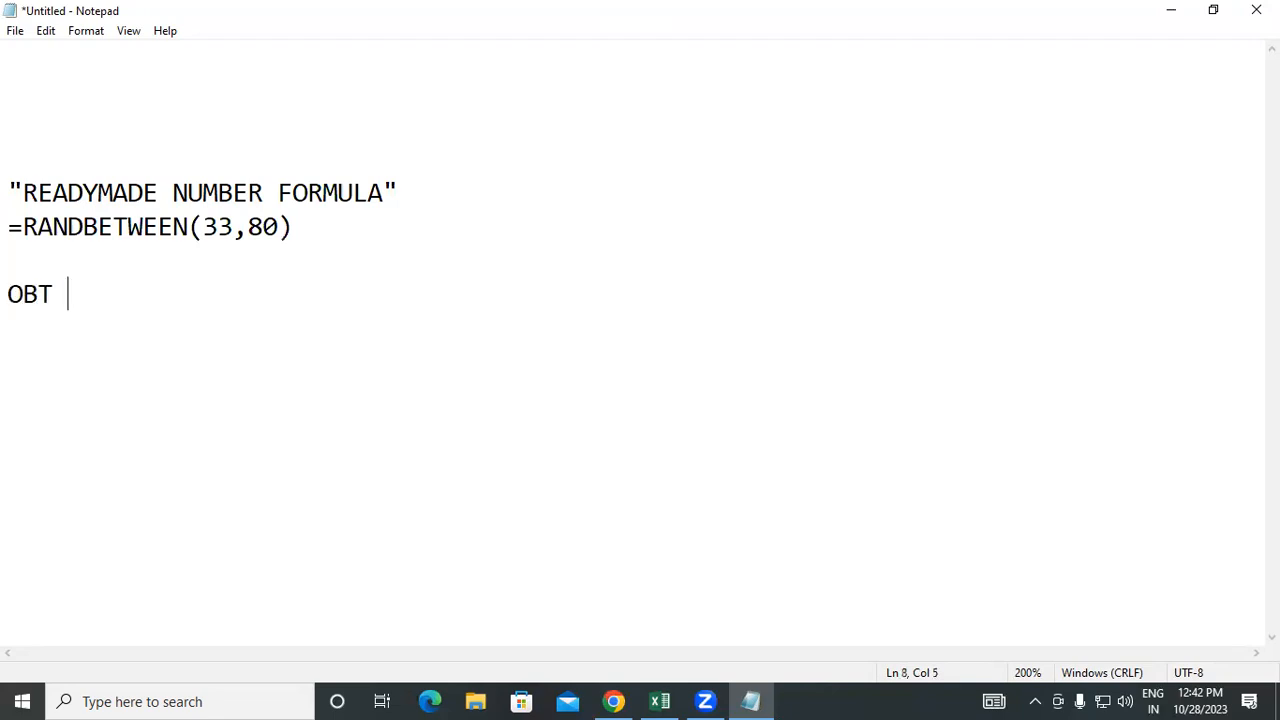
type("MARK ")
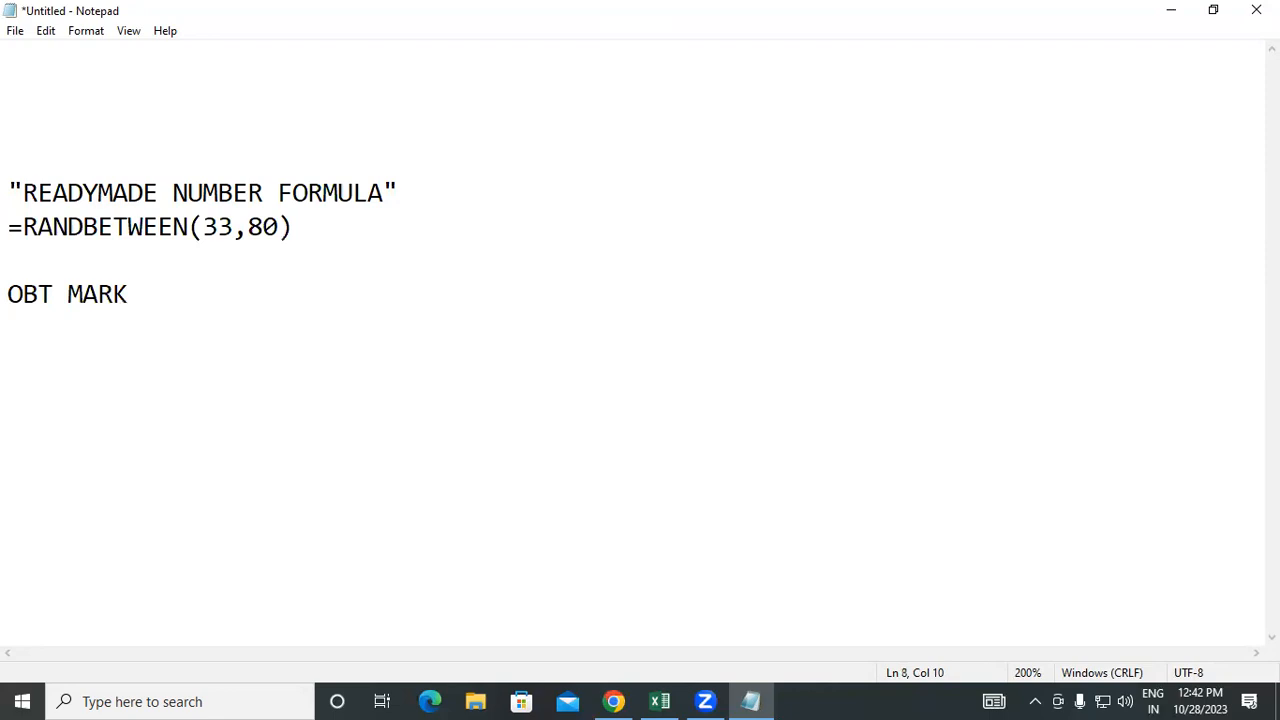
type("FORMULA")
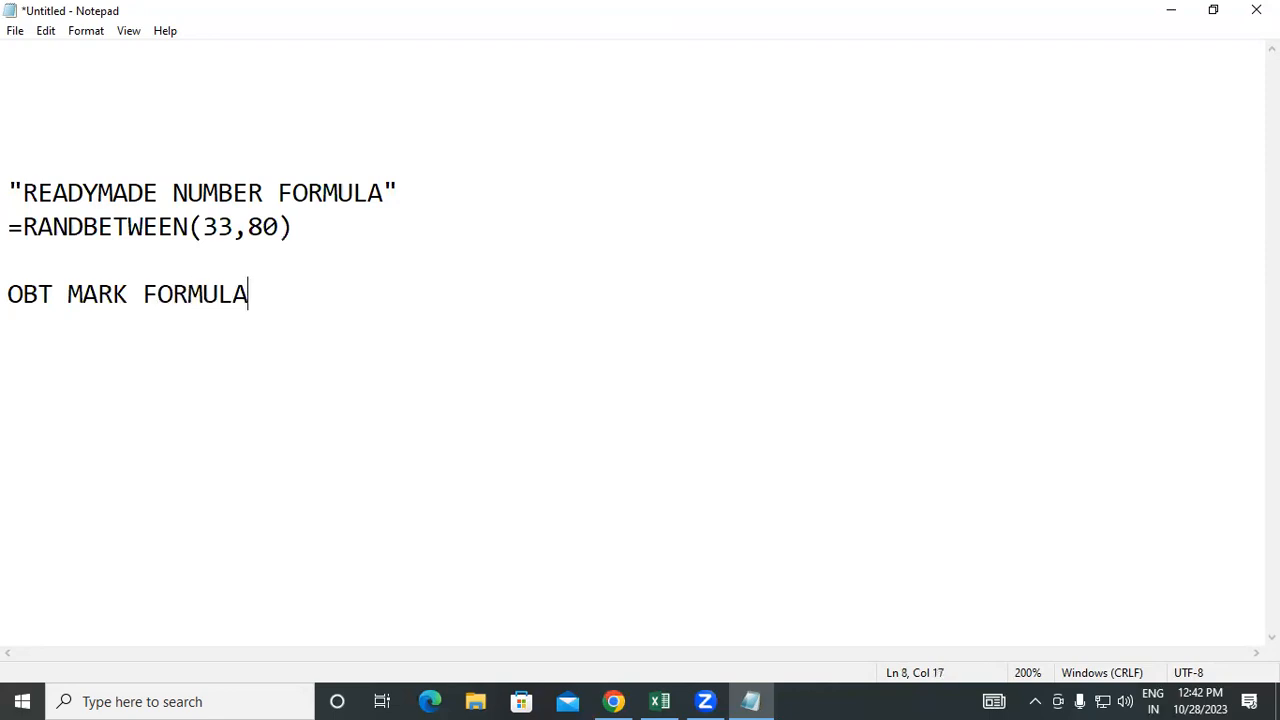
type("\"")
left_click(8, 293)
type("\"")
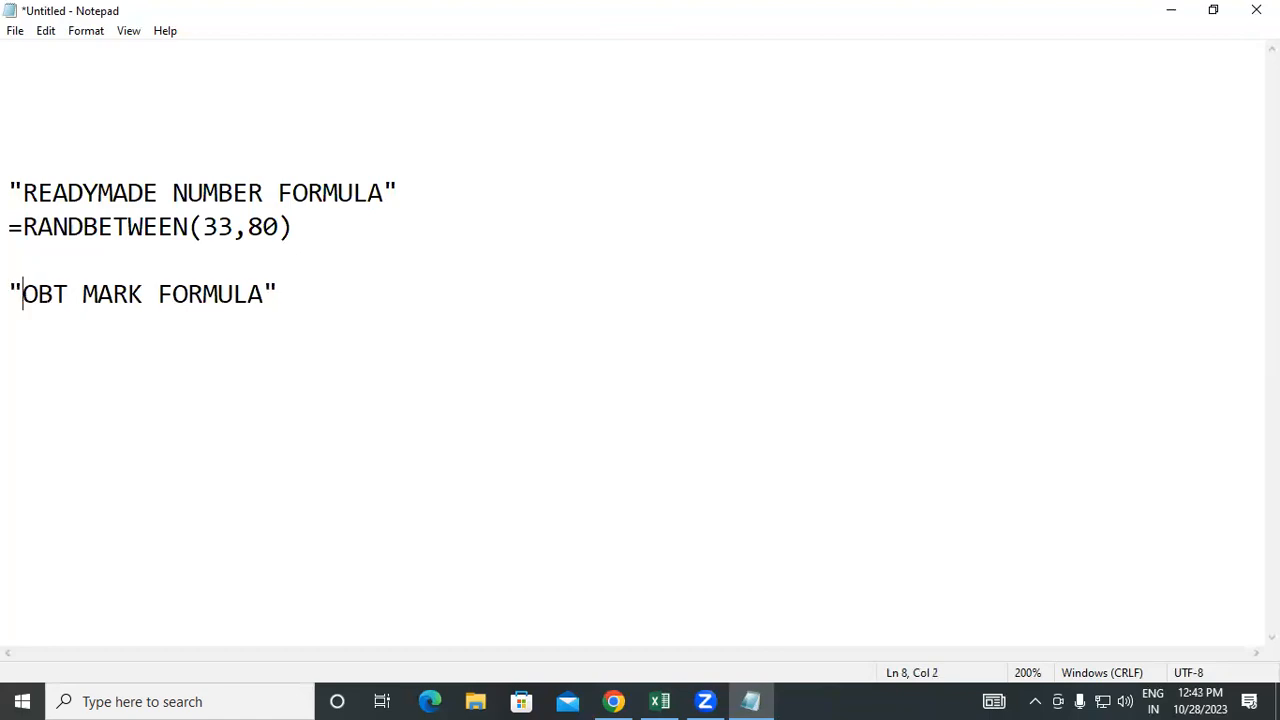
Write =SUM(SELECT ALL SUBJECT NUMBER) on the line under the OBT MARK FORMULA heading
left_click(312, 298)
key("Return")
type("=SUM(")
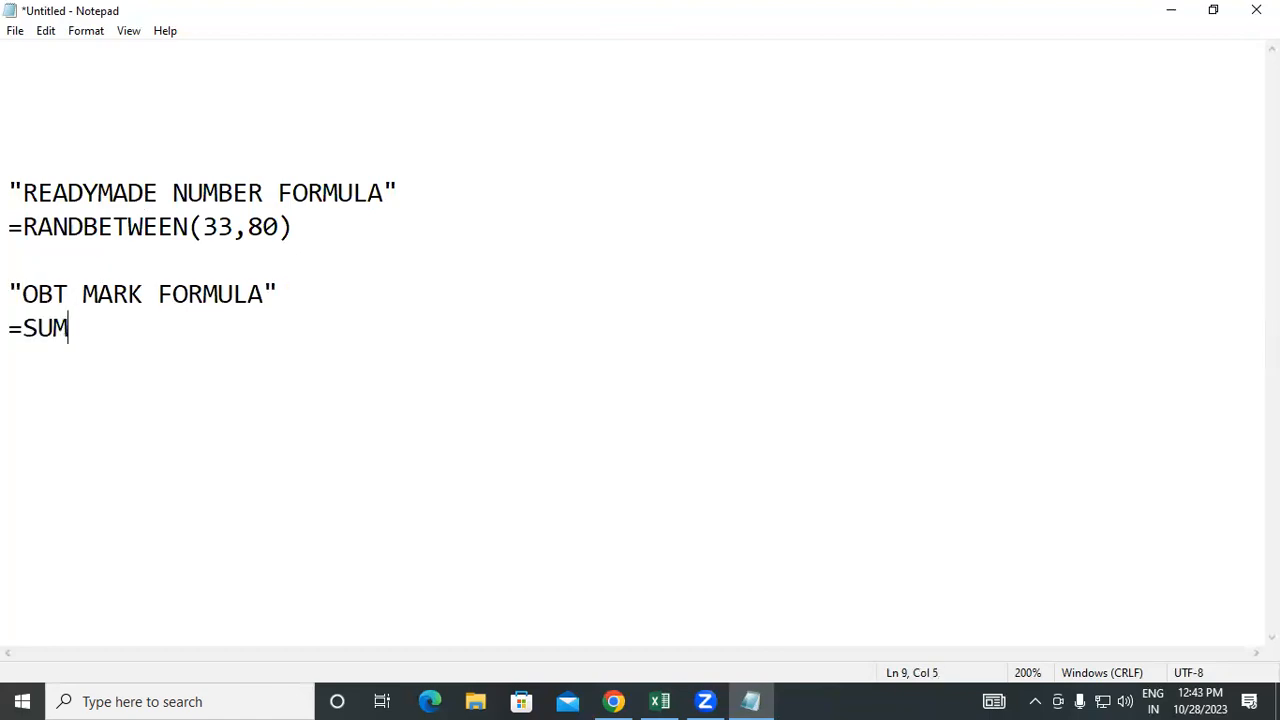
type("LECT ALL SUBJECT NUMBER)")
Add the heading MIN NUMBER FORMULA after a blank line, with =MIN(SELECT ALL SUB NUMBER) on the line directly below it
key("Return")
key("Return")
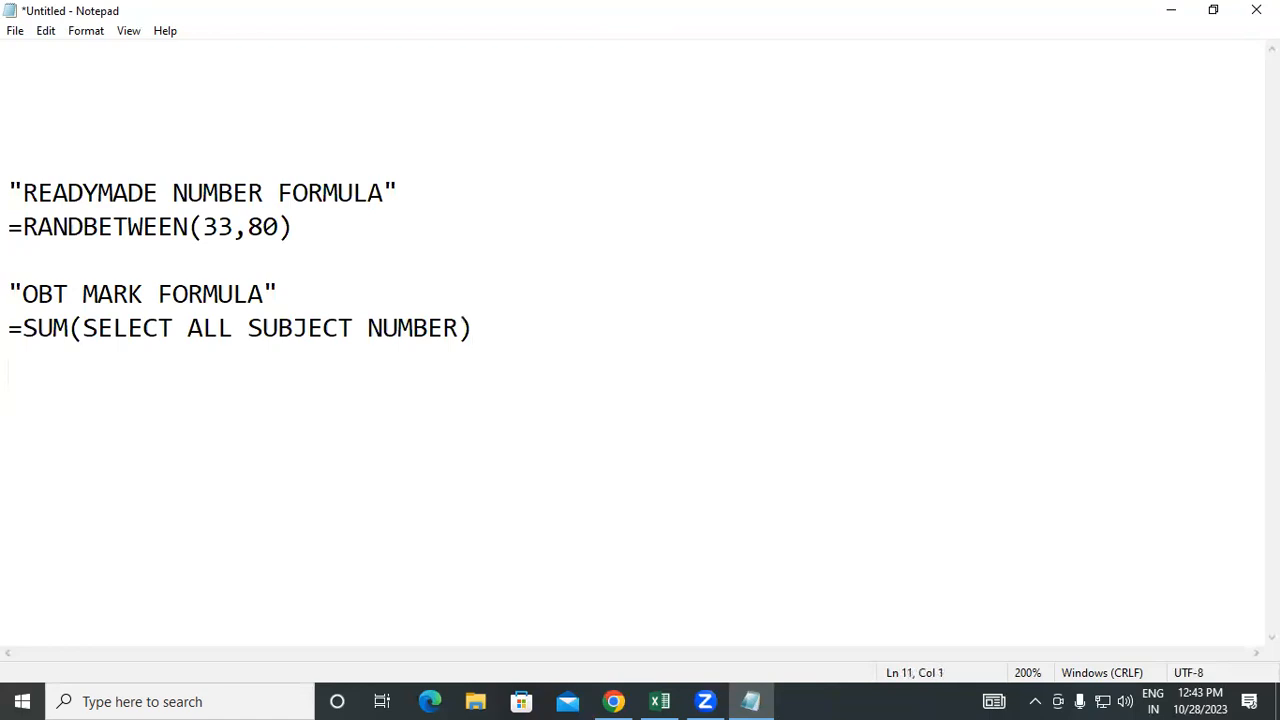
type("MIN NUMBER FOR")
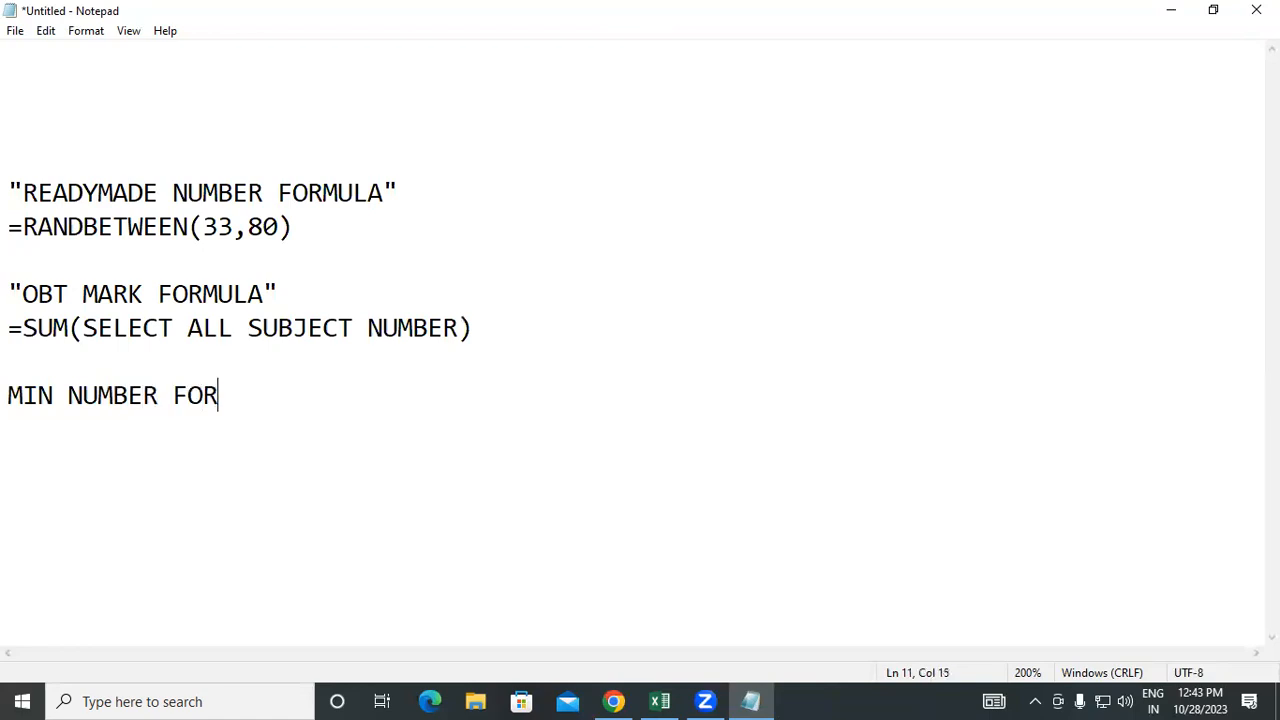
type("MULA ")
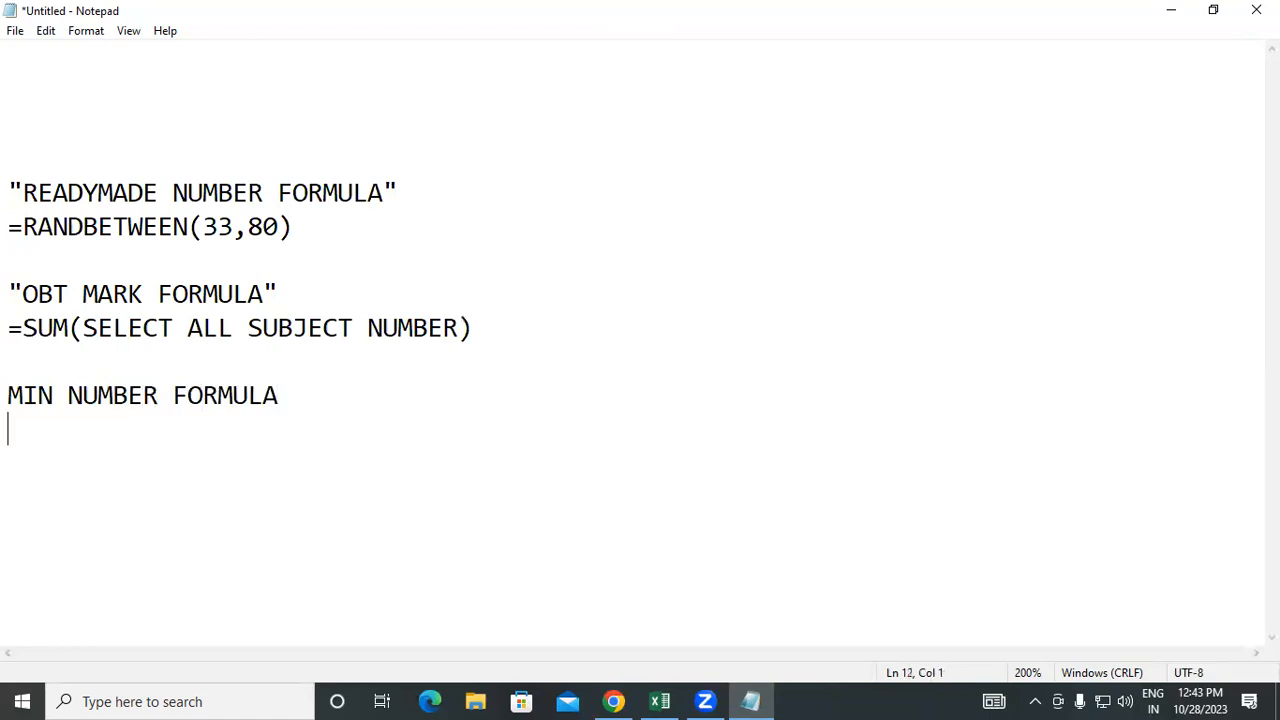
type("=MIN(SE")
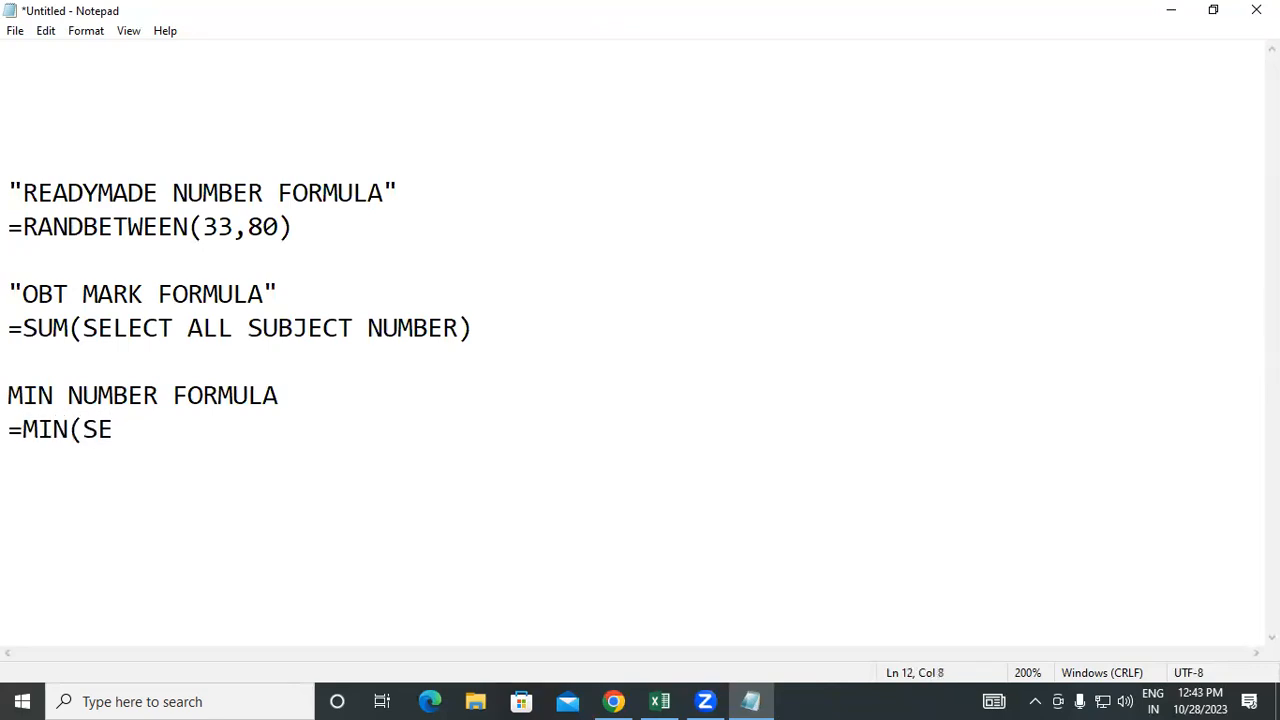
type("LECT ALL SUB ")
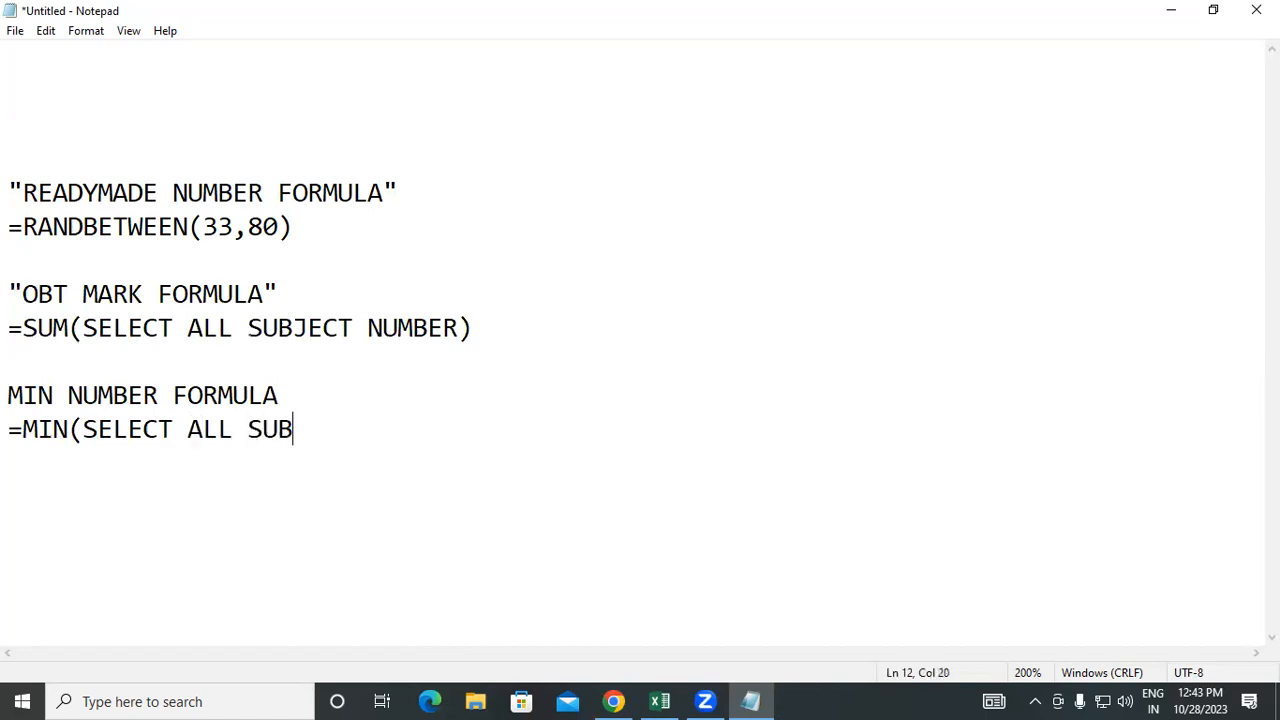
type("NUMBER)")
Add the heading MAX NUMBER FORMULA, leaving one blank line below the MIN formula
key("Return")
key("Return")
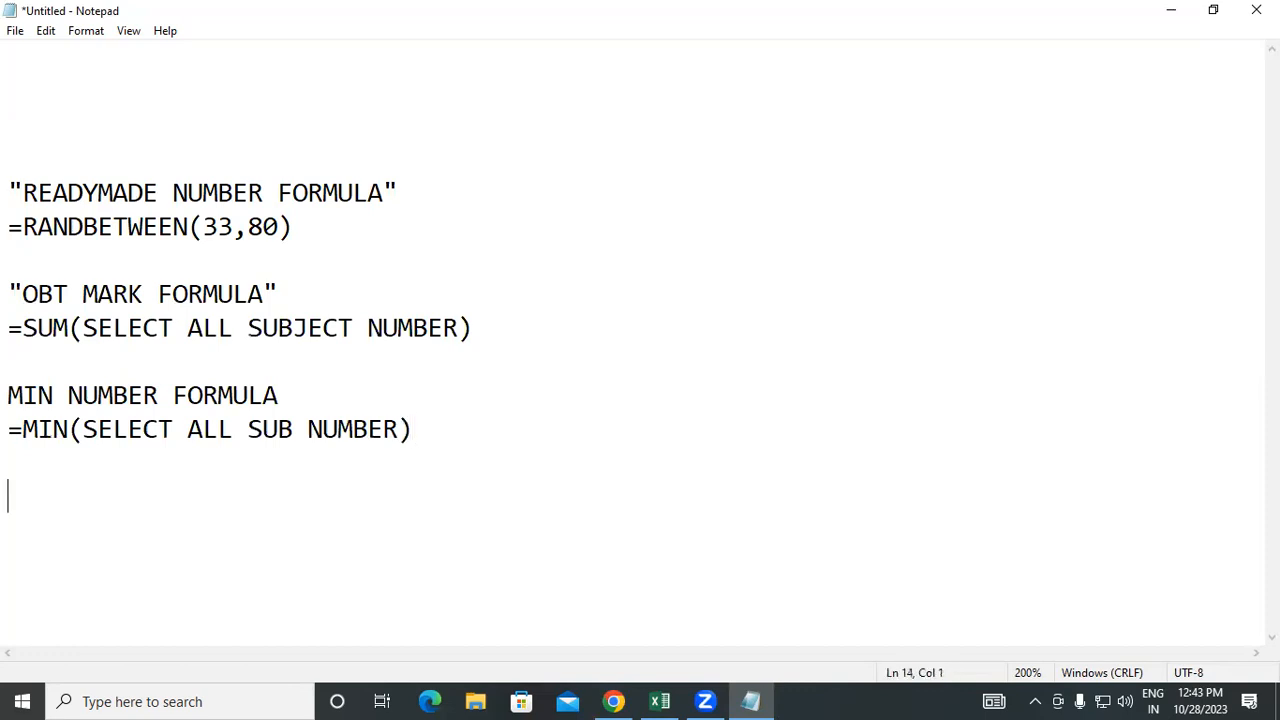
type("MAX NUM")
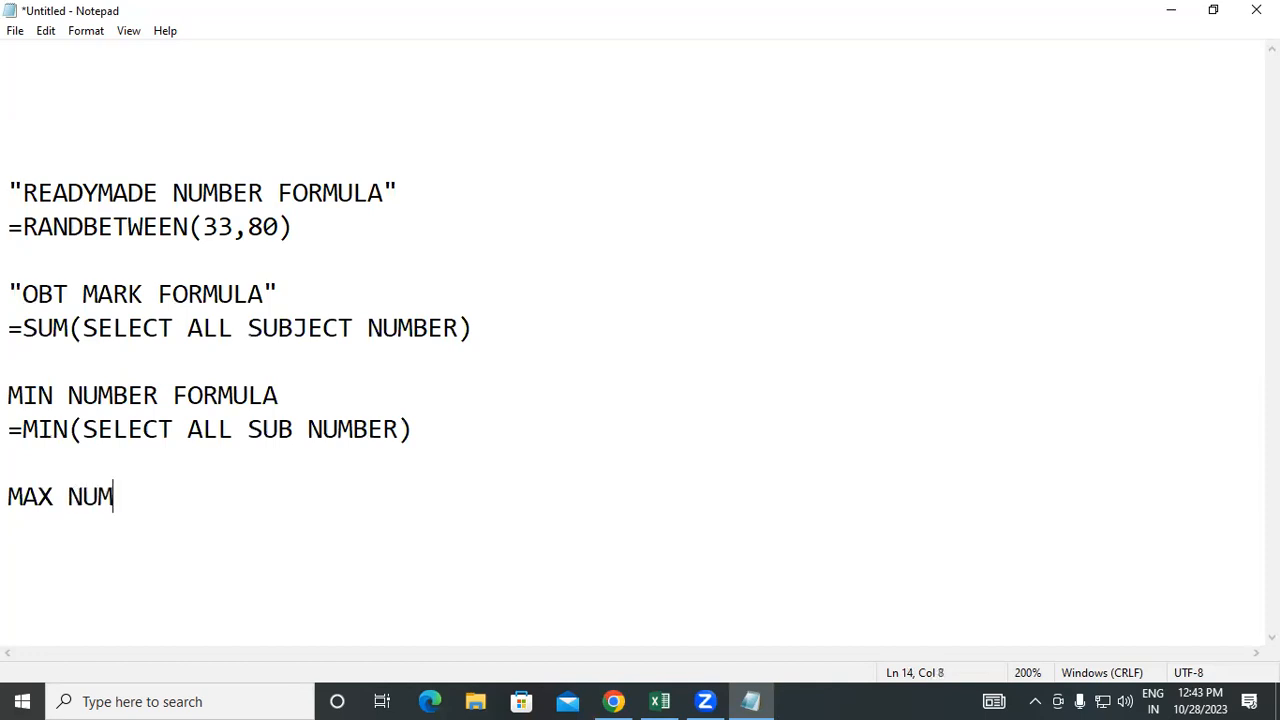
type("BER FORMULA")
key("Return")
key("Return")
Write the formula =MAX(SELECT ALL SUBJECT NUMBER) below the MAX NUMBER FORMULA heading
type("=MAX(SELECT  ALL ")
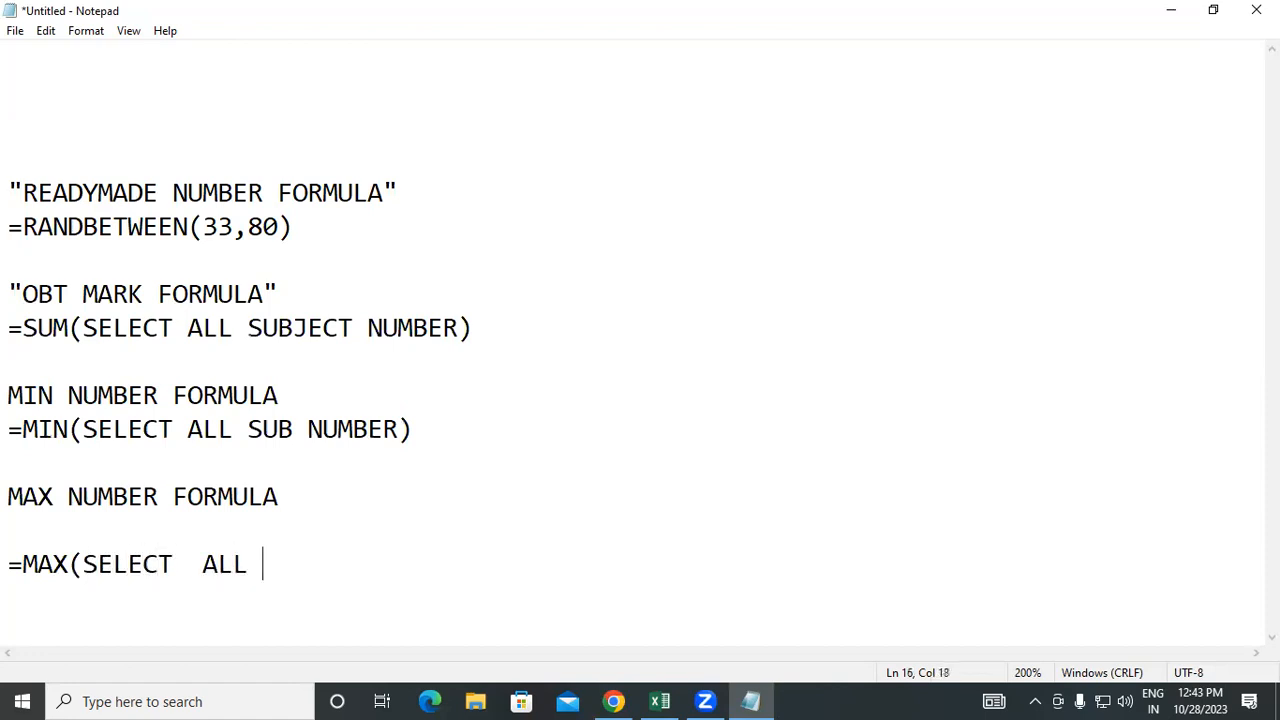
type("SUBJ")
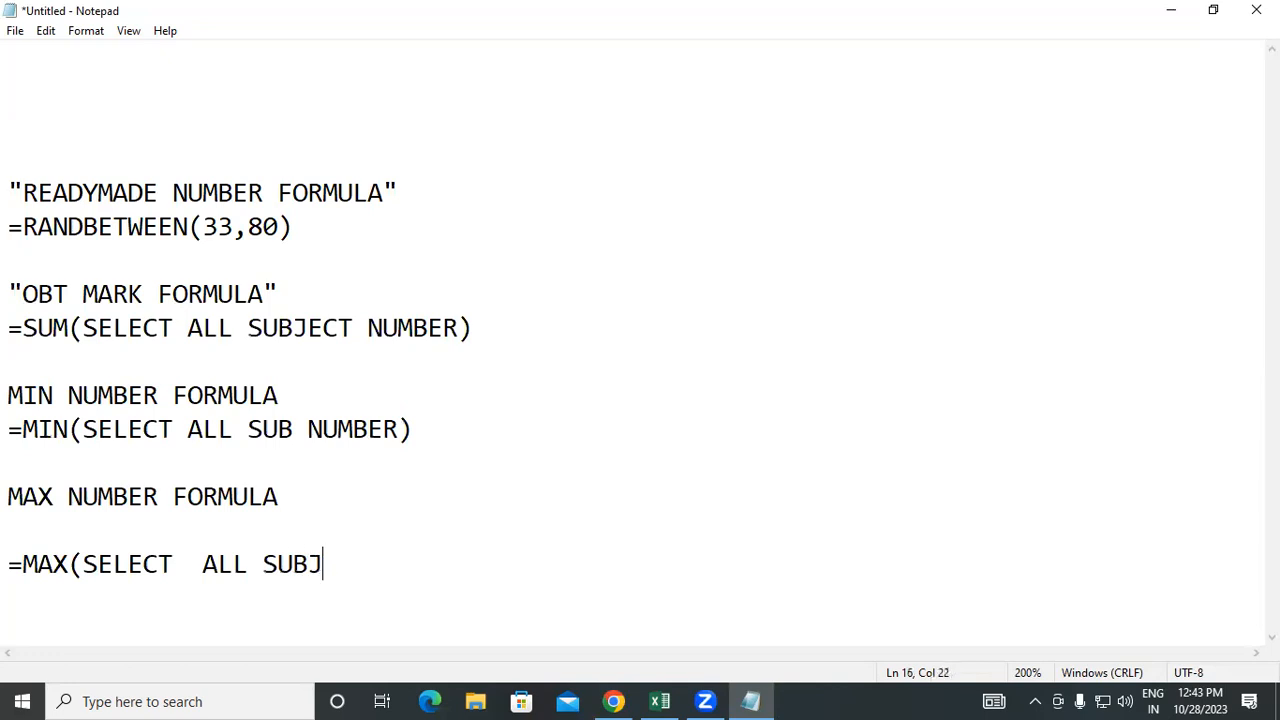
type("ECT ")
type("NUM")
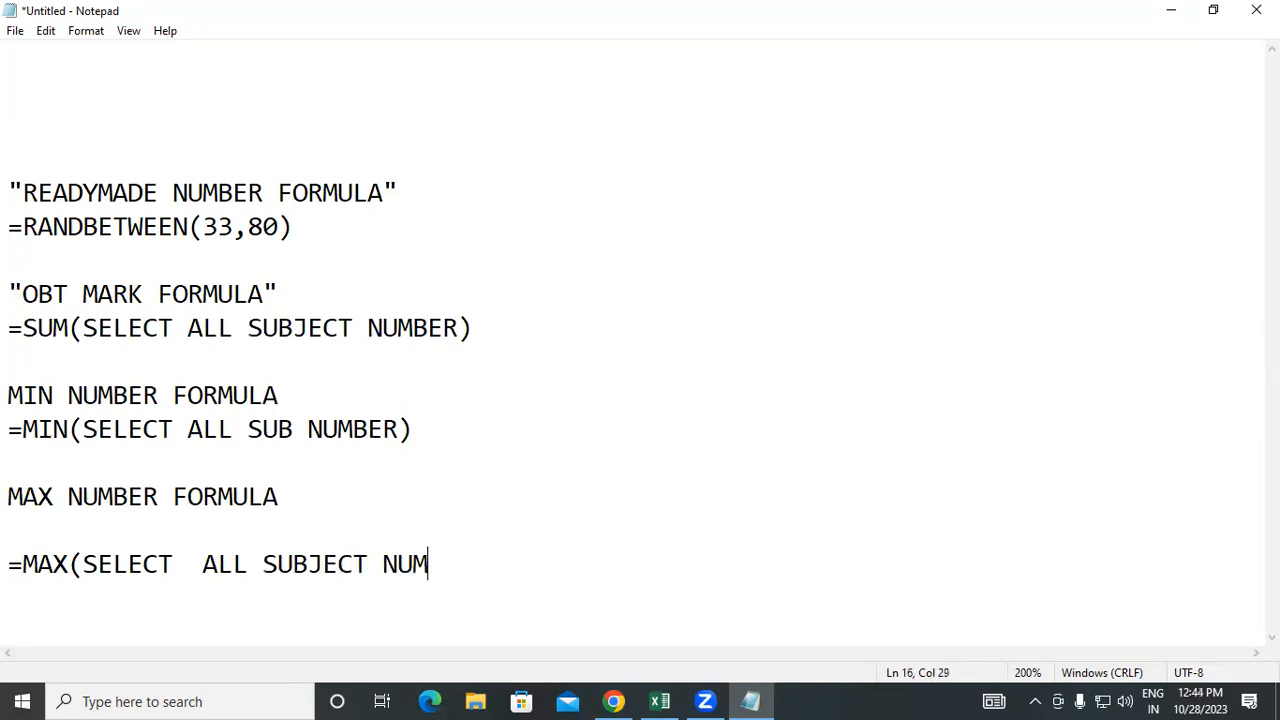
type("BER)")
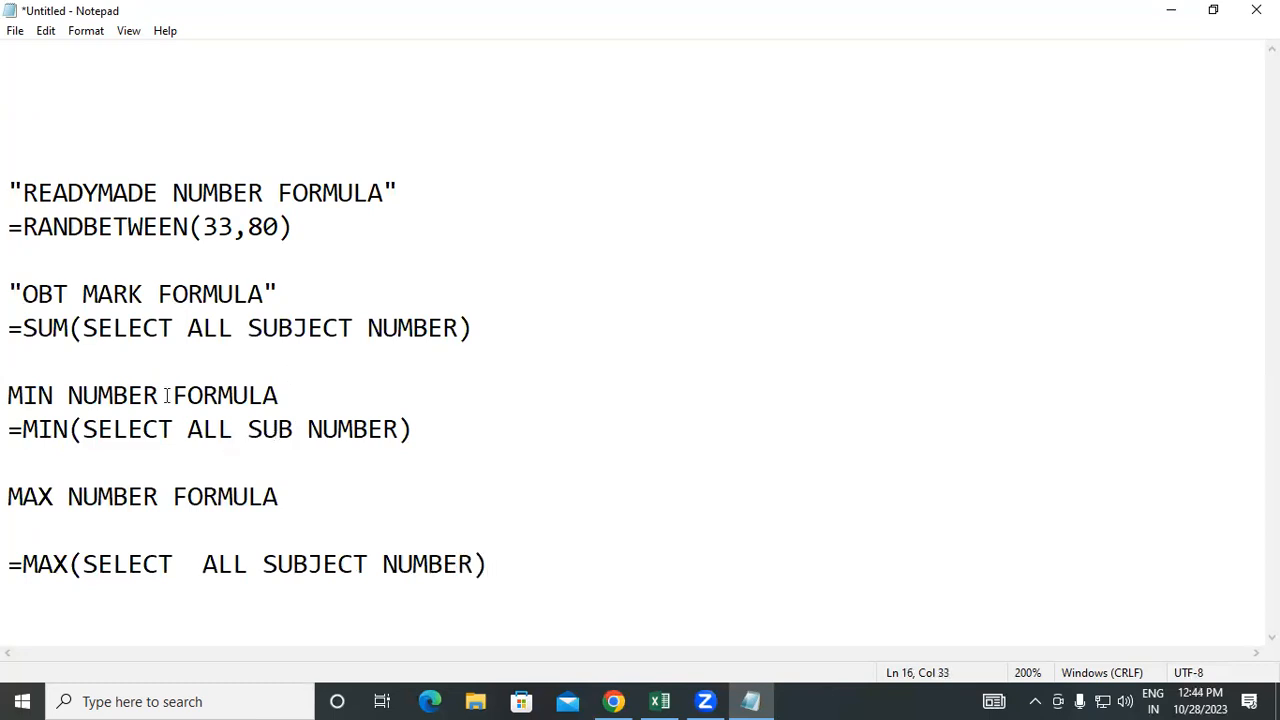
Remove the extra space before ALL in the MAX formula and the blank line between its heading and the formula
left_click(202, 564)
key("BackSpace")
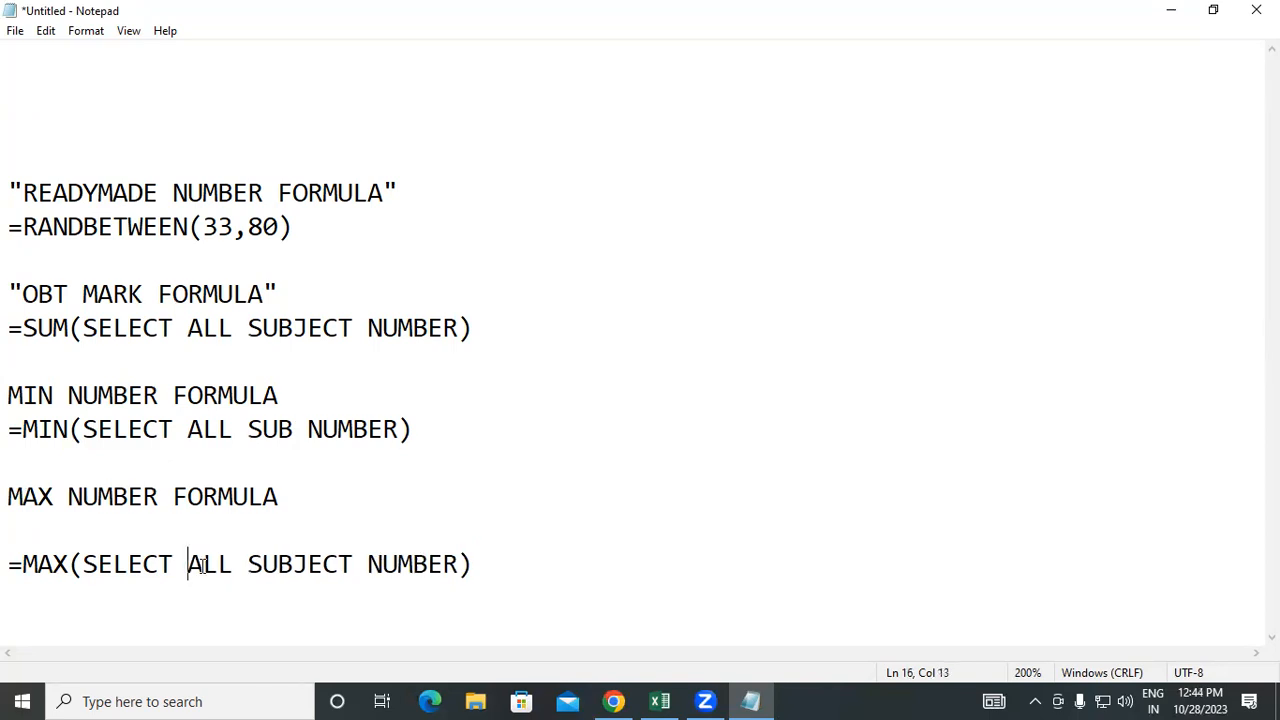
left_click(9, 568)
key("BackSpace")
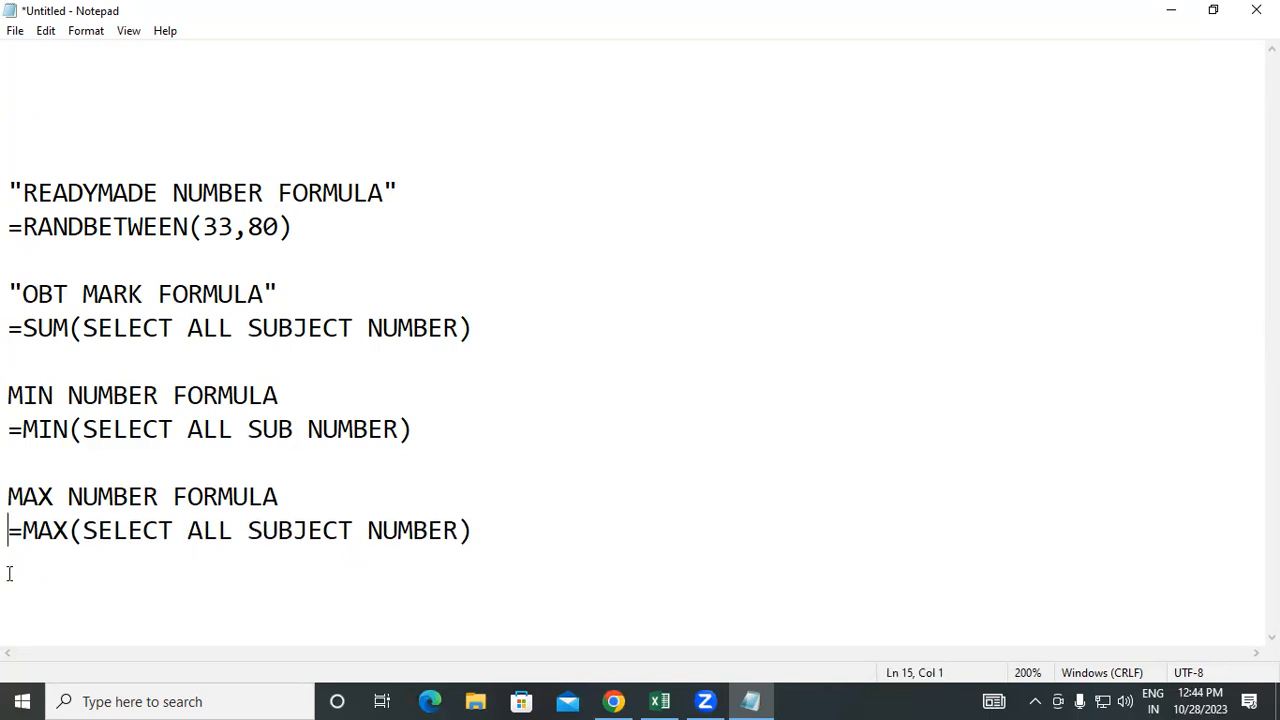
Add the heading PERCENTAGE FORMULA, leaving one blank line below the MAX formula
left_click(596, 568)
key("Return")
key("Return")
type("PERCEB")
key("BackSpace")
type("NTAGE")
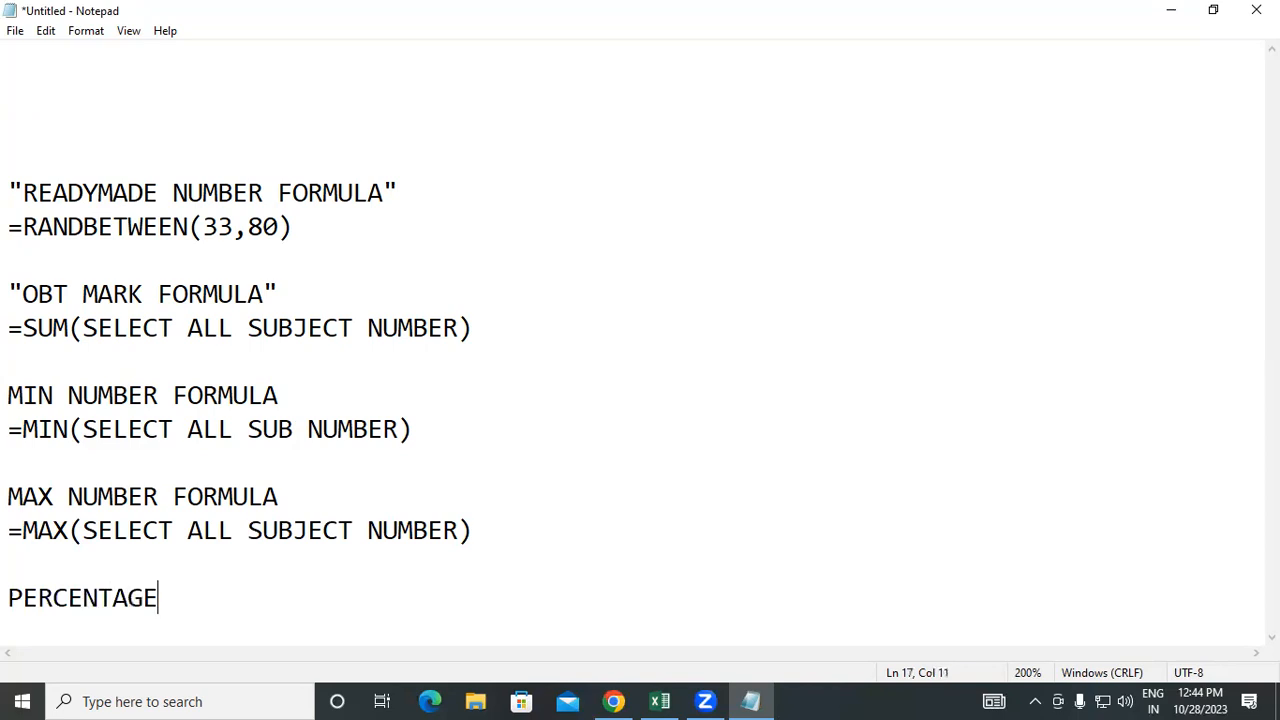
type(" FORMULA")
key("Return")
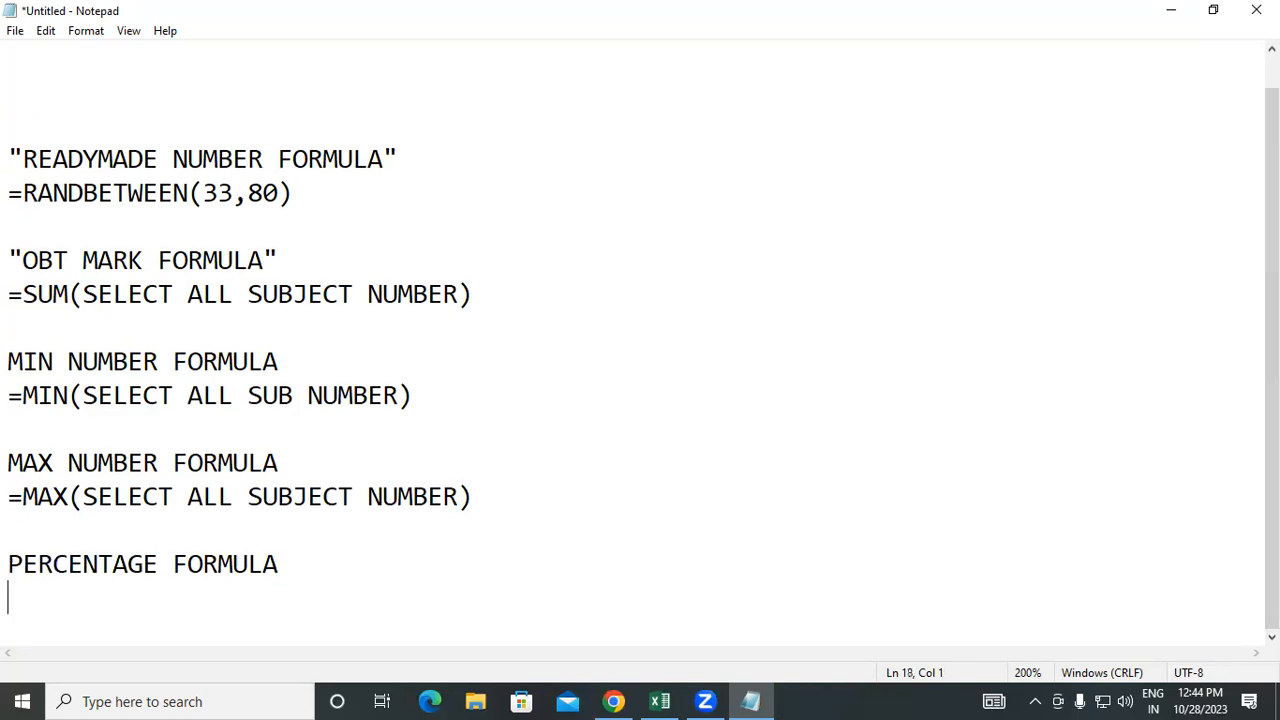
Write =SELECT OBT MARK/6 on the line under the PERCENTAGE FORMULA heading
type("=SELECT OB")
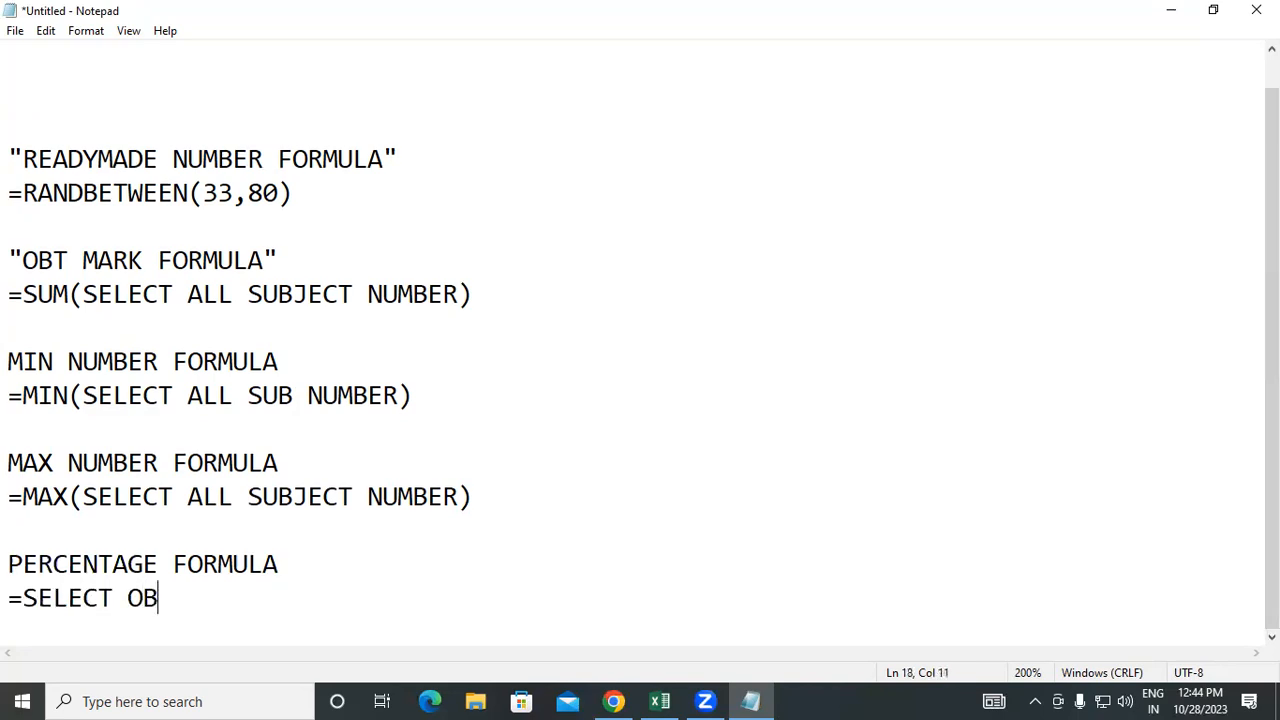
type("T MARK")
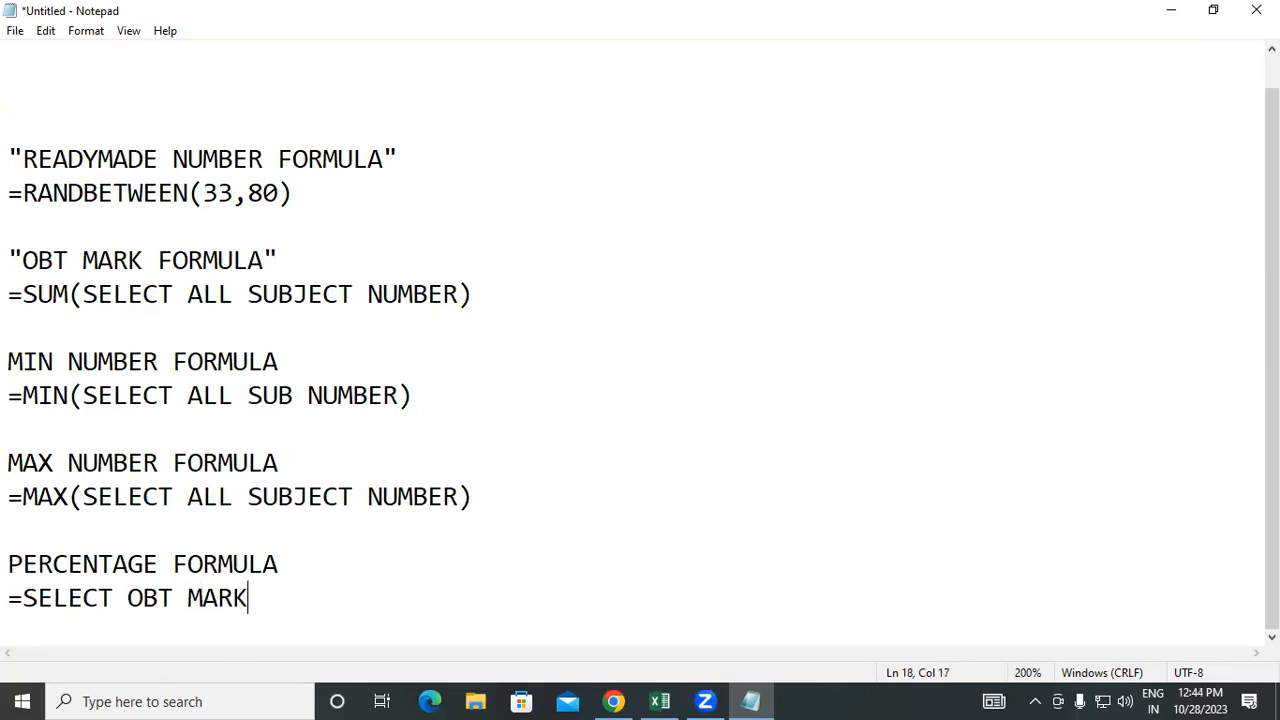
type("/6")
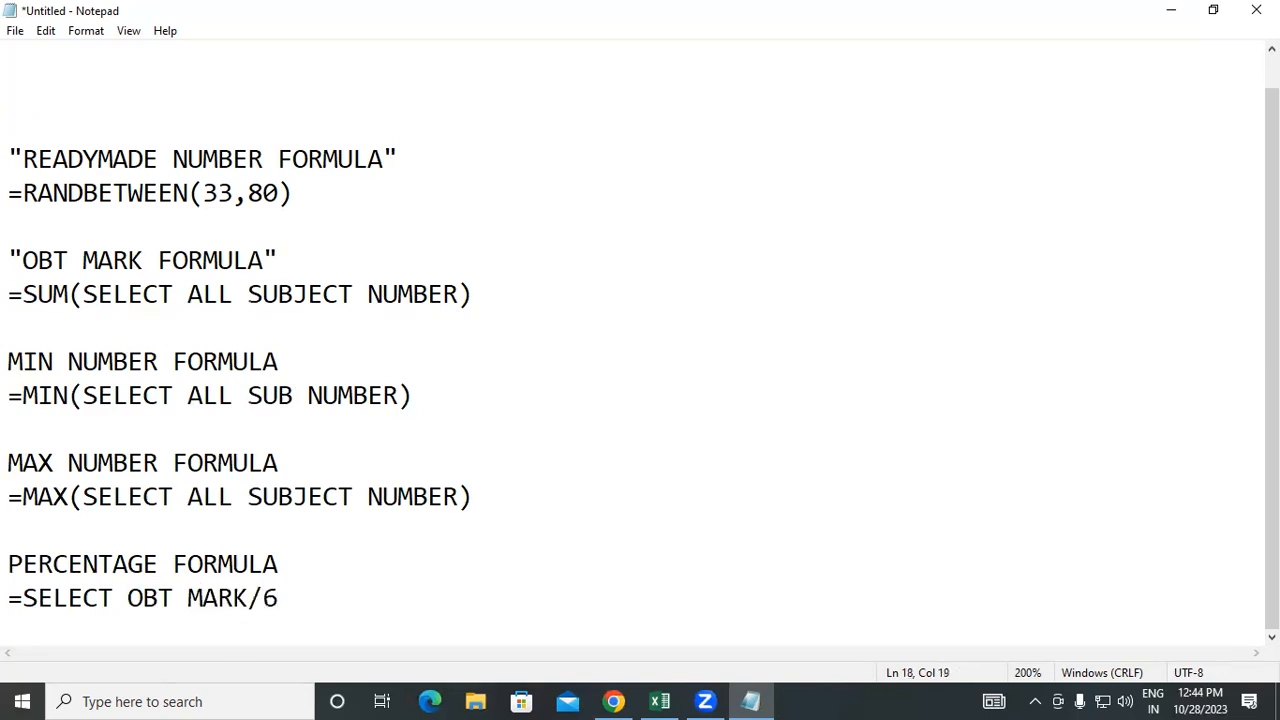